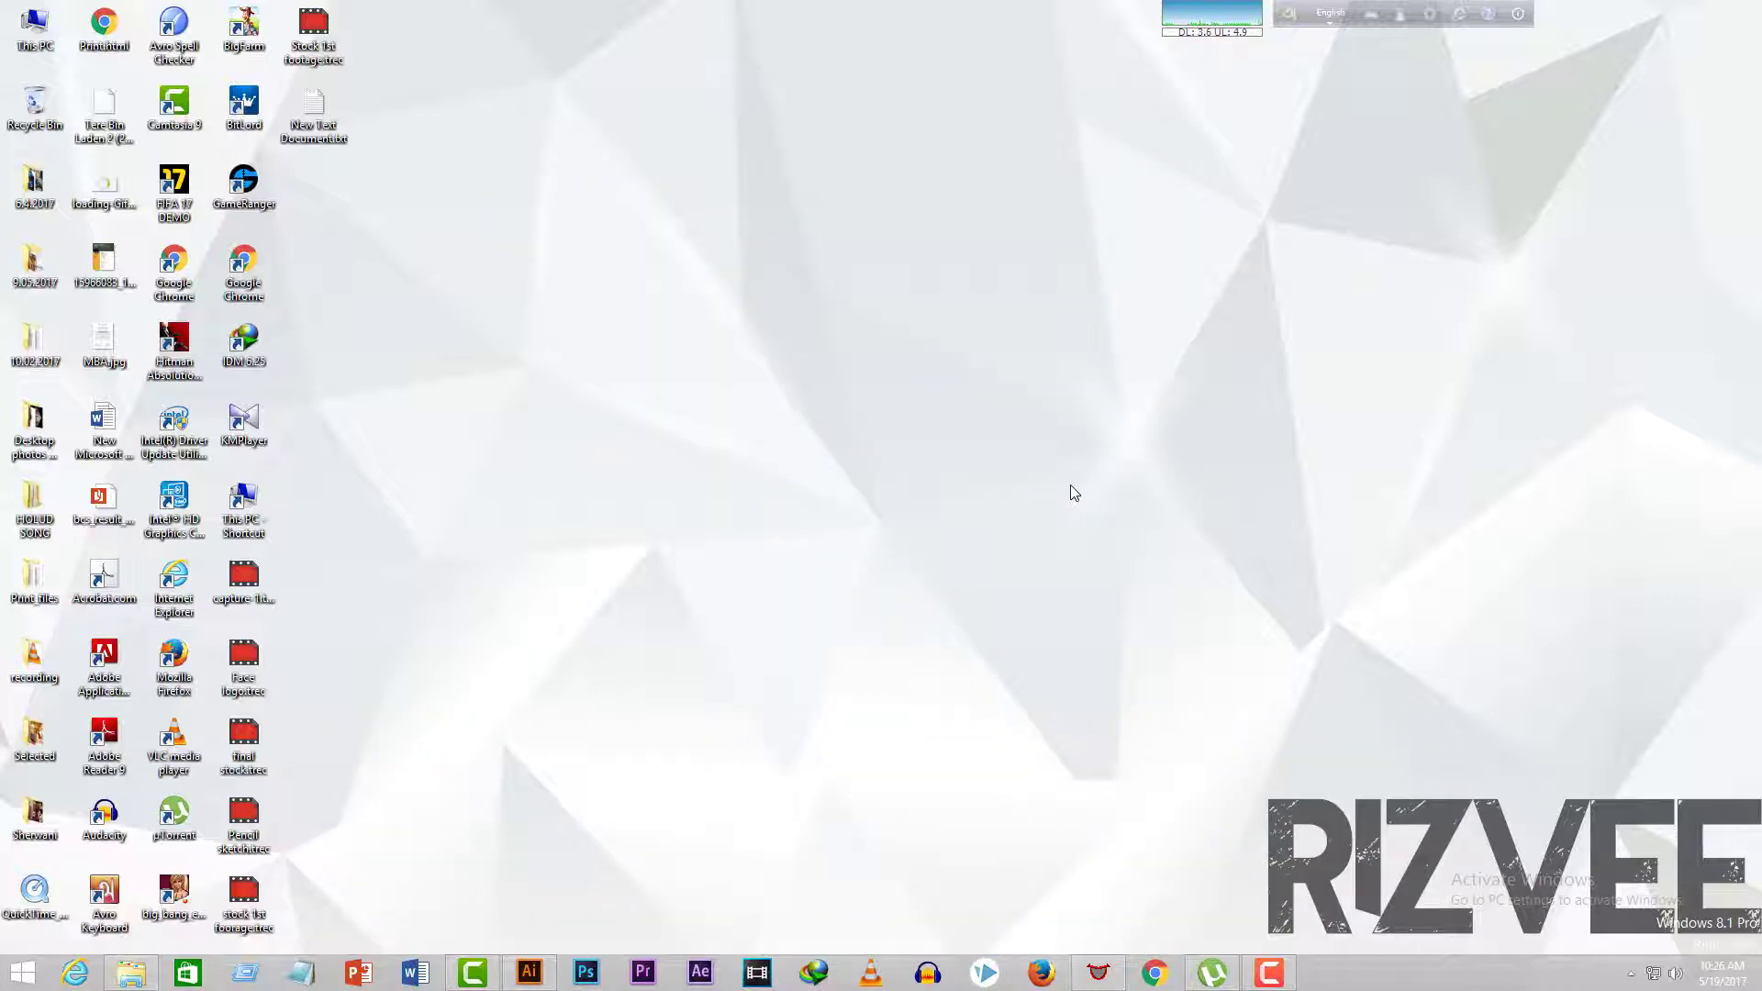
- Refresh the desktop three times from its right-click menu
right_click(1074, 493)
left_click(1152, 537)
right_click(999, 717)
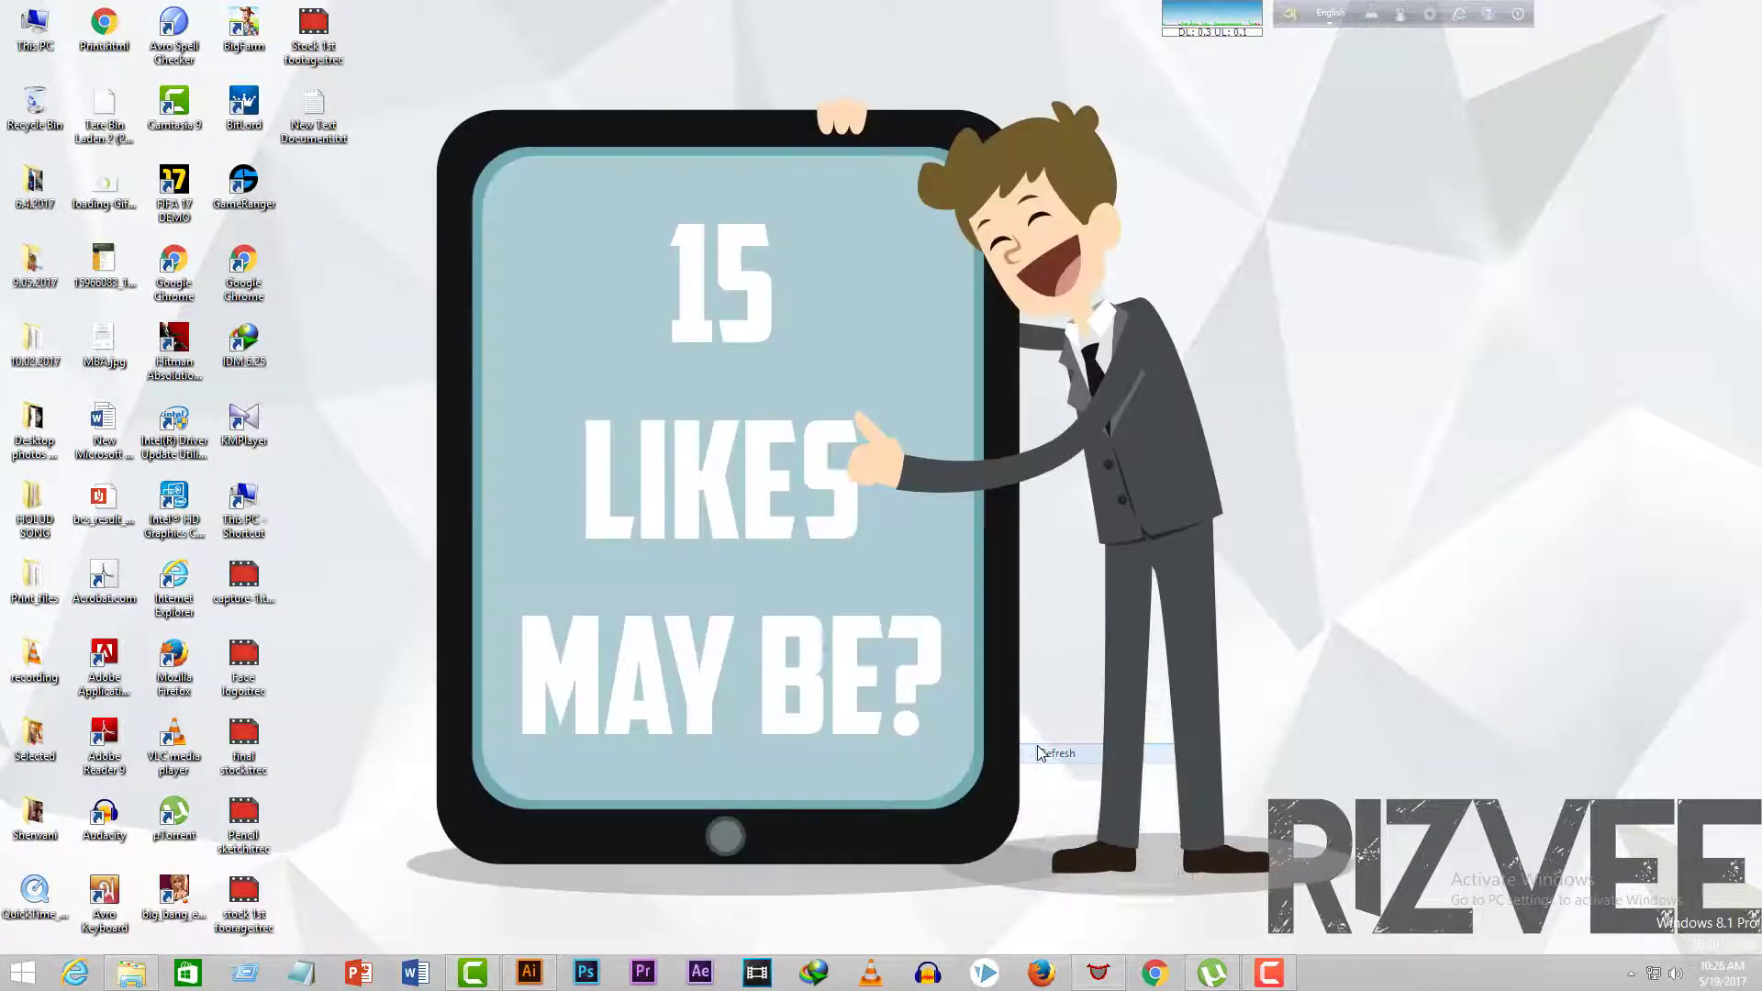
left_click(1049, 757)
right_click(1439, 425)
left_click(1489, 478)
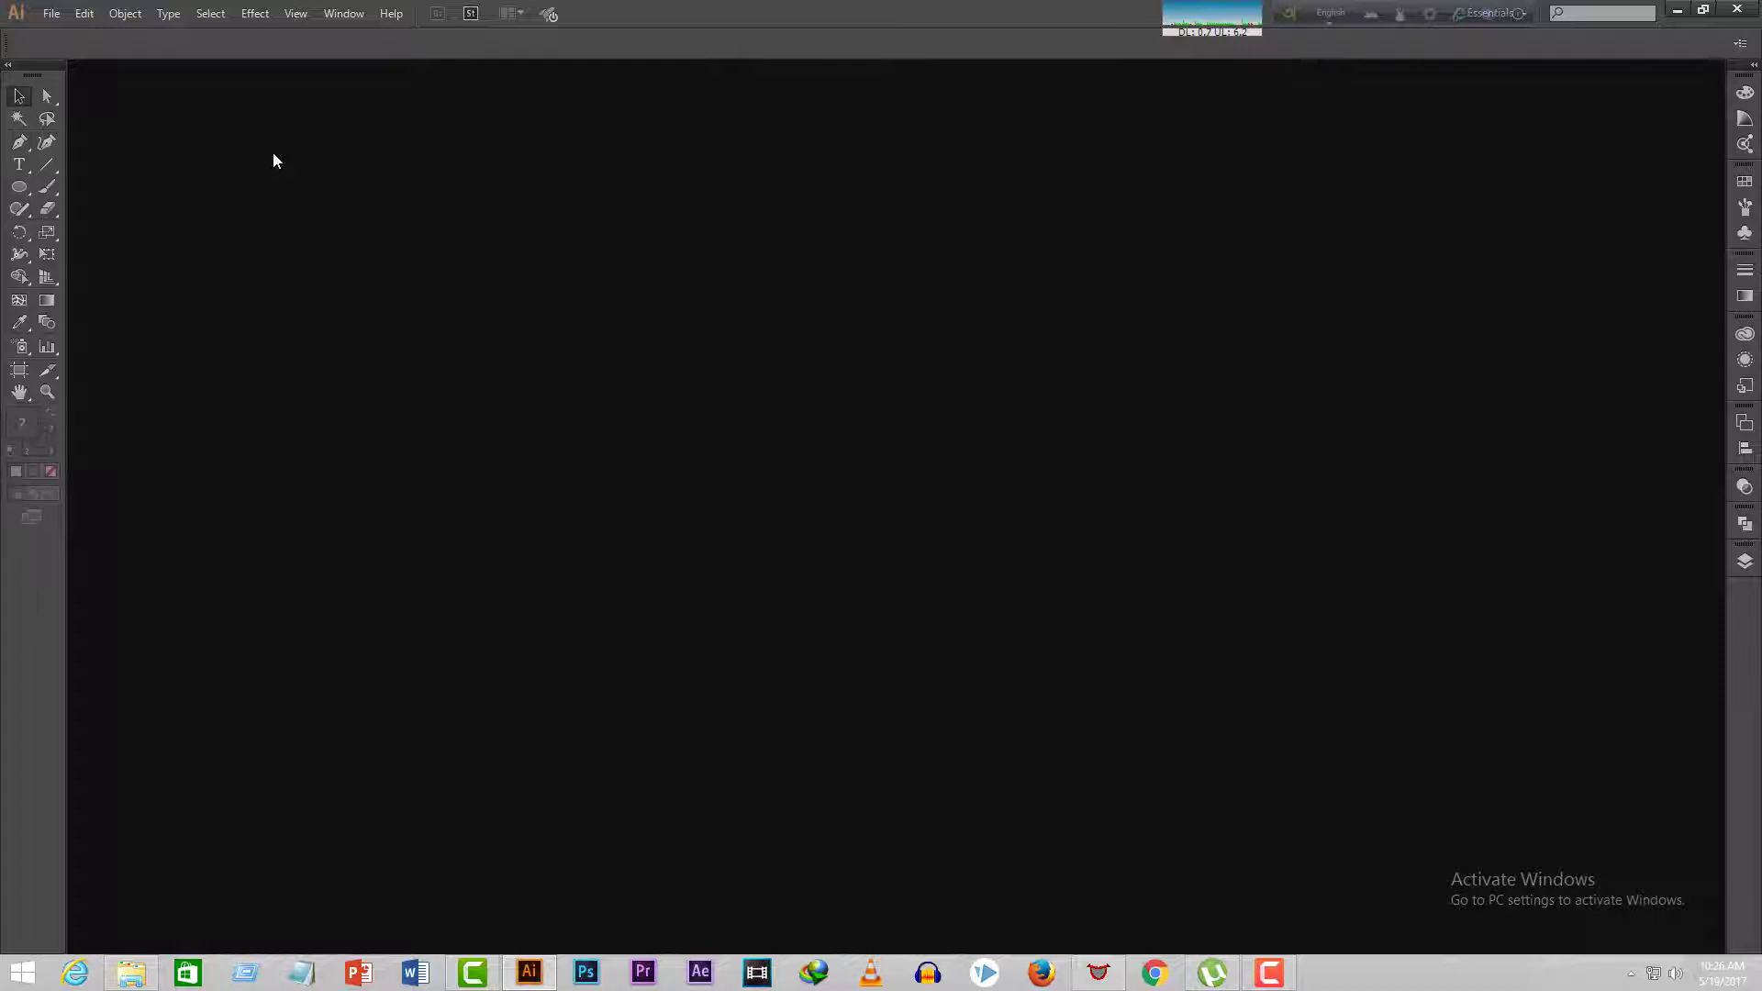
- Create a new 1920 × 1080 px document named 'letter logo'
left_click(51, 13)
left_click(73, 35)
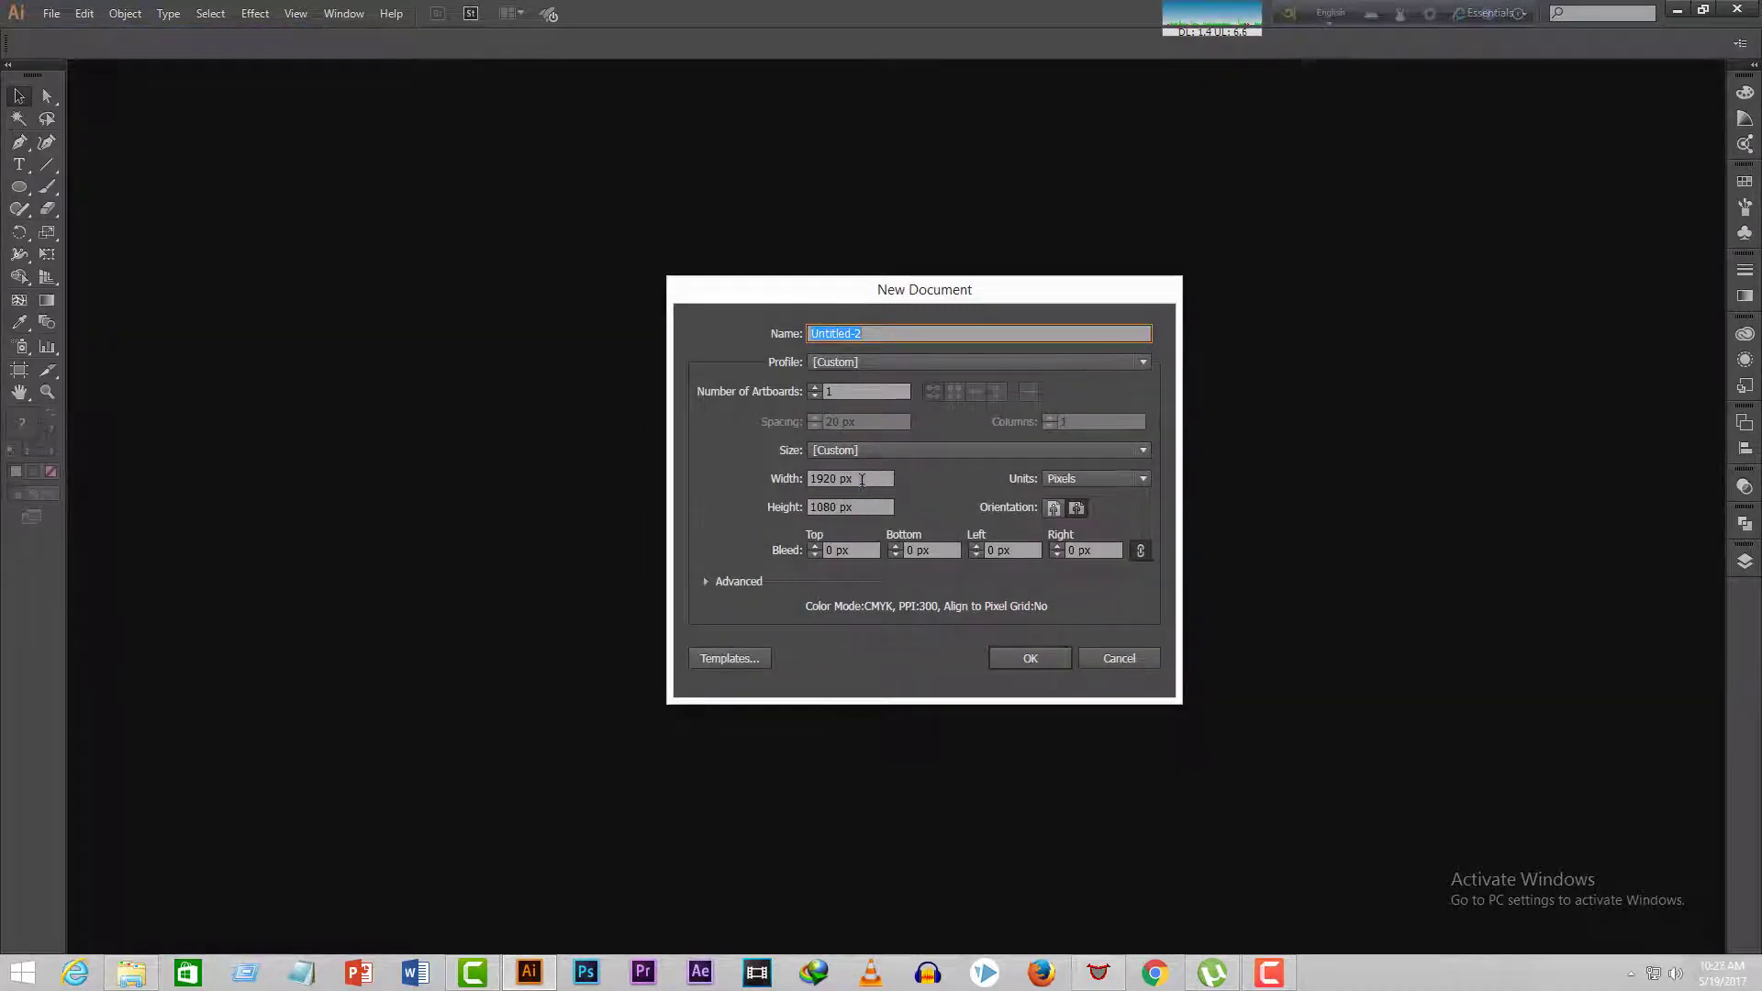
left_click_drag(854, 478, 787, 504)
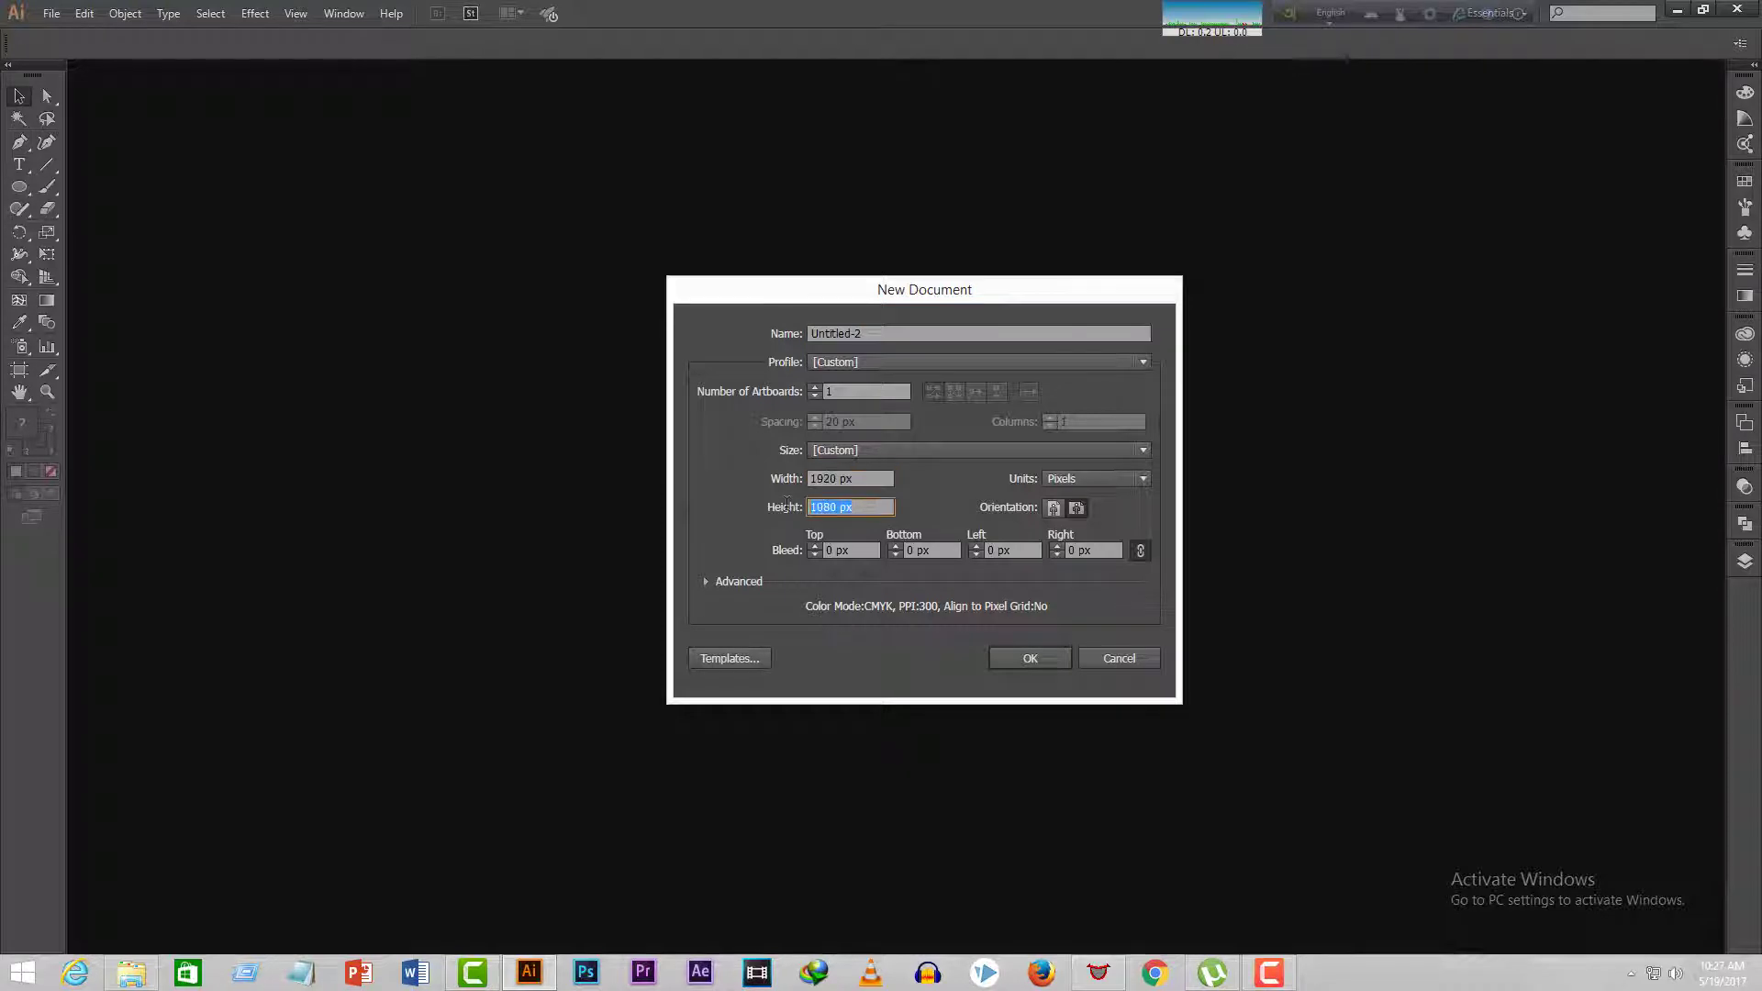
left_click(892, 325)
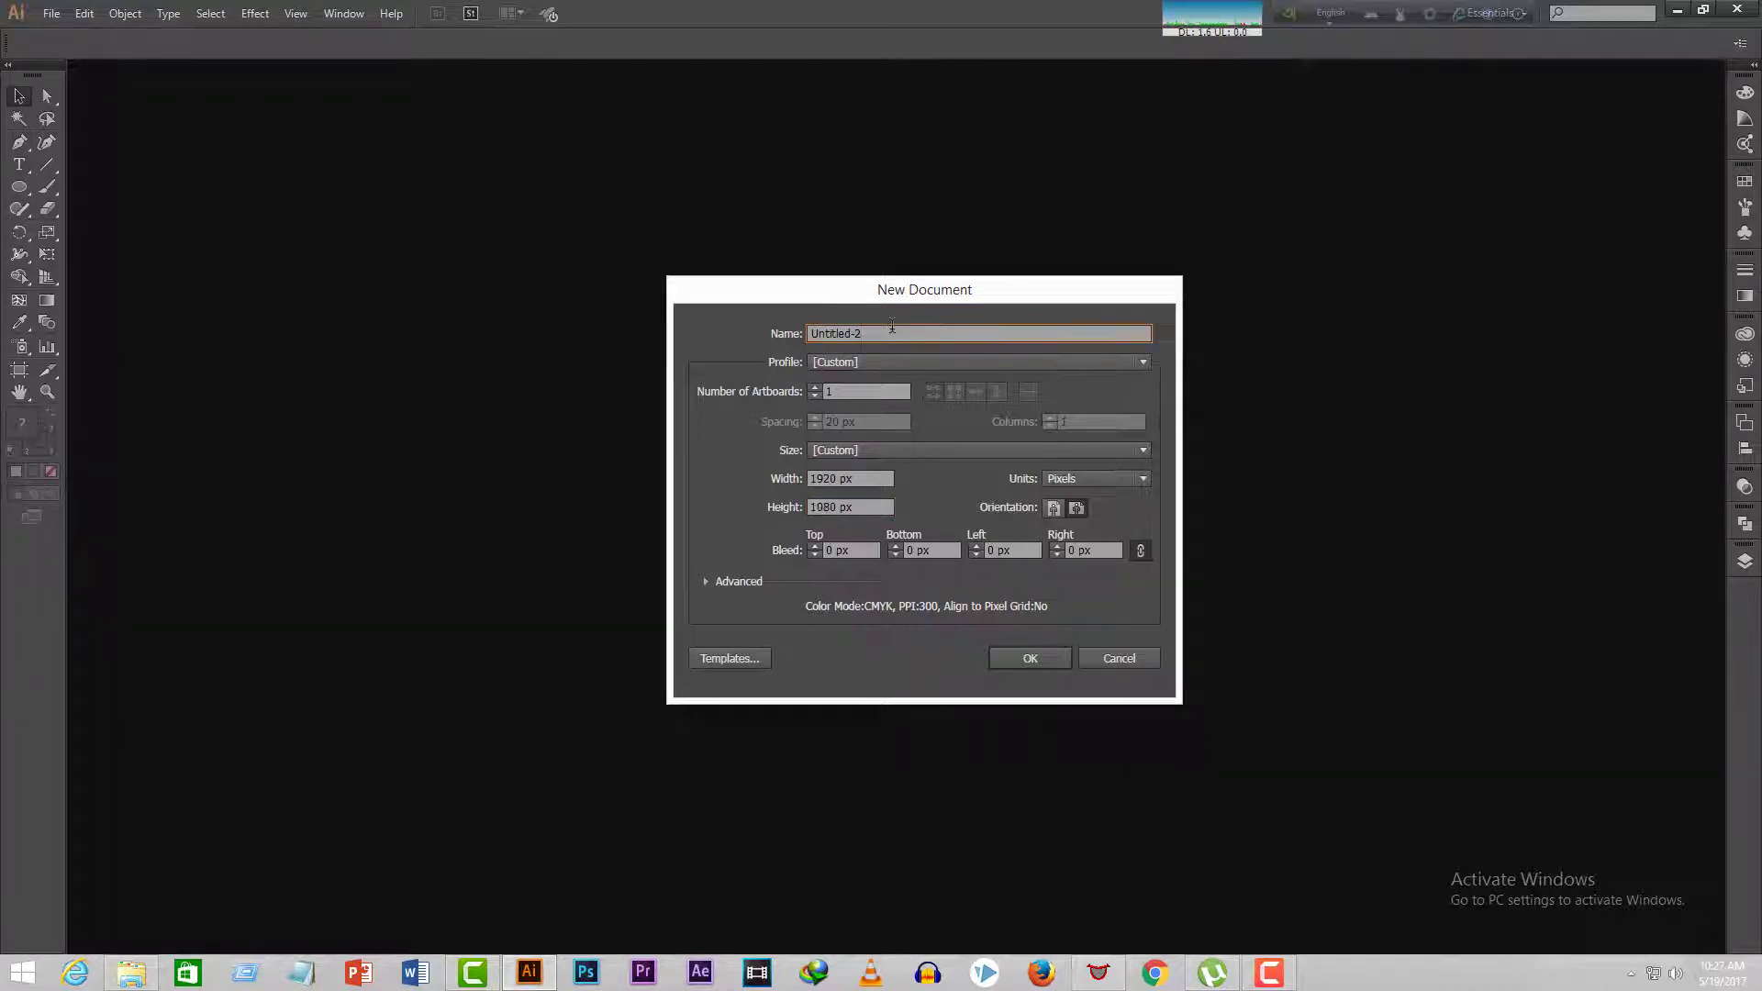
key("shift+Left")
key("shift+Left")
key("shift+Left")
key("shift+Left")
key("shift+Left")
key("shift+Left")
key("shift+Left")
key("shift+Left")
key("shift+Left")
key("shift+Left")
type("letter logo")
- Create the document and draw a circle about 432 px wide with the Ellipse Tool
left_click(1030, 658)
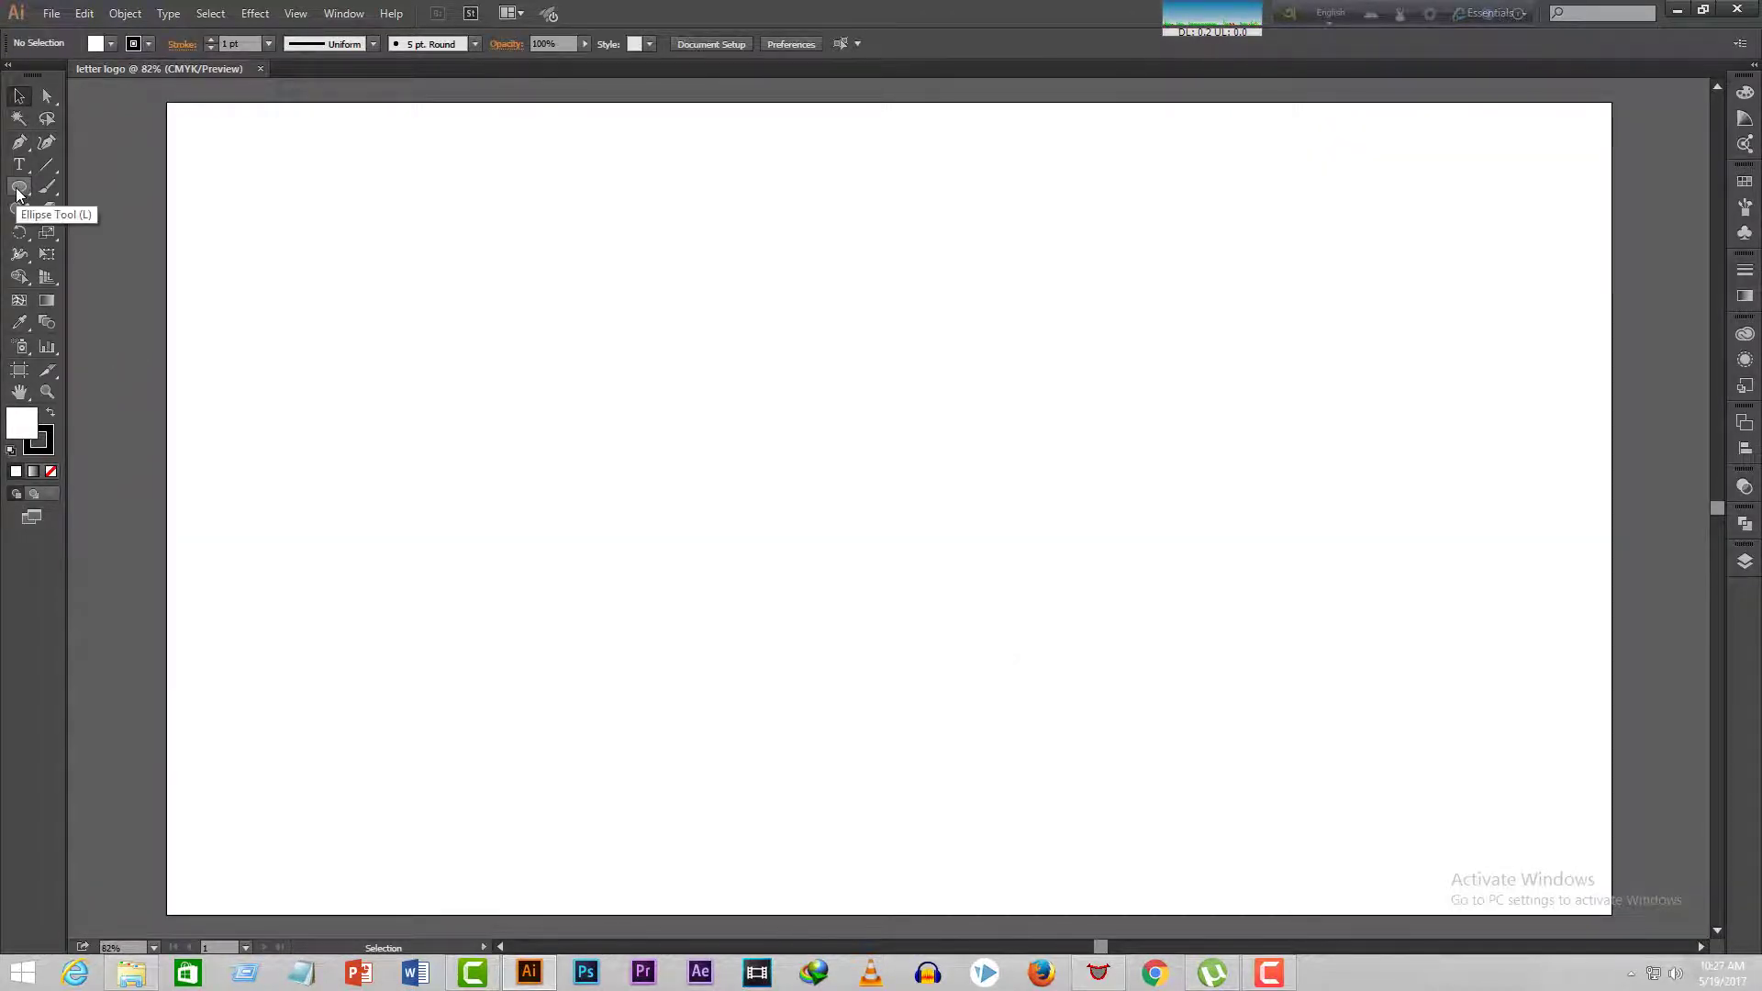
left_click_drag(17, 194, 114, 234)
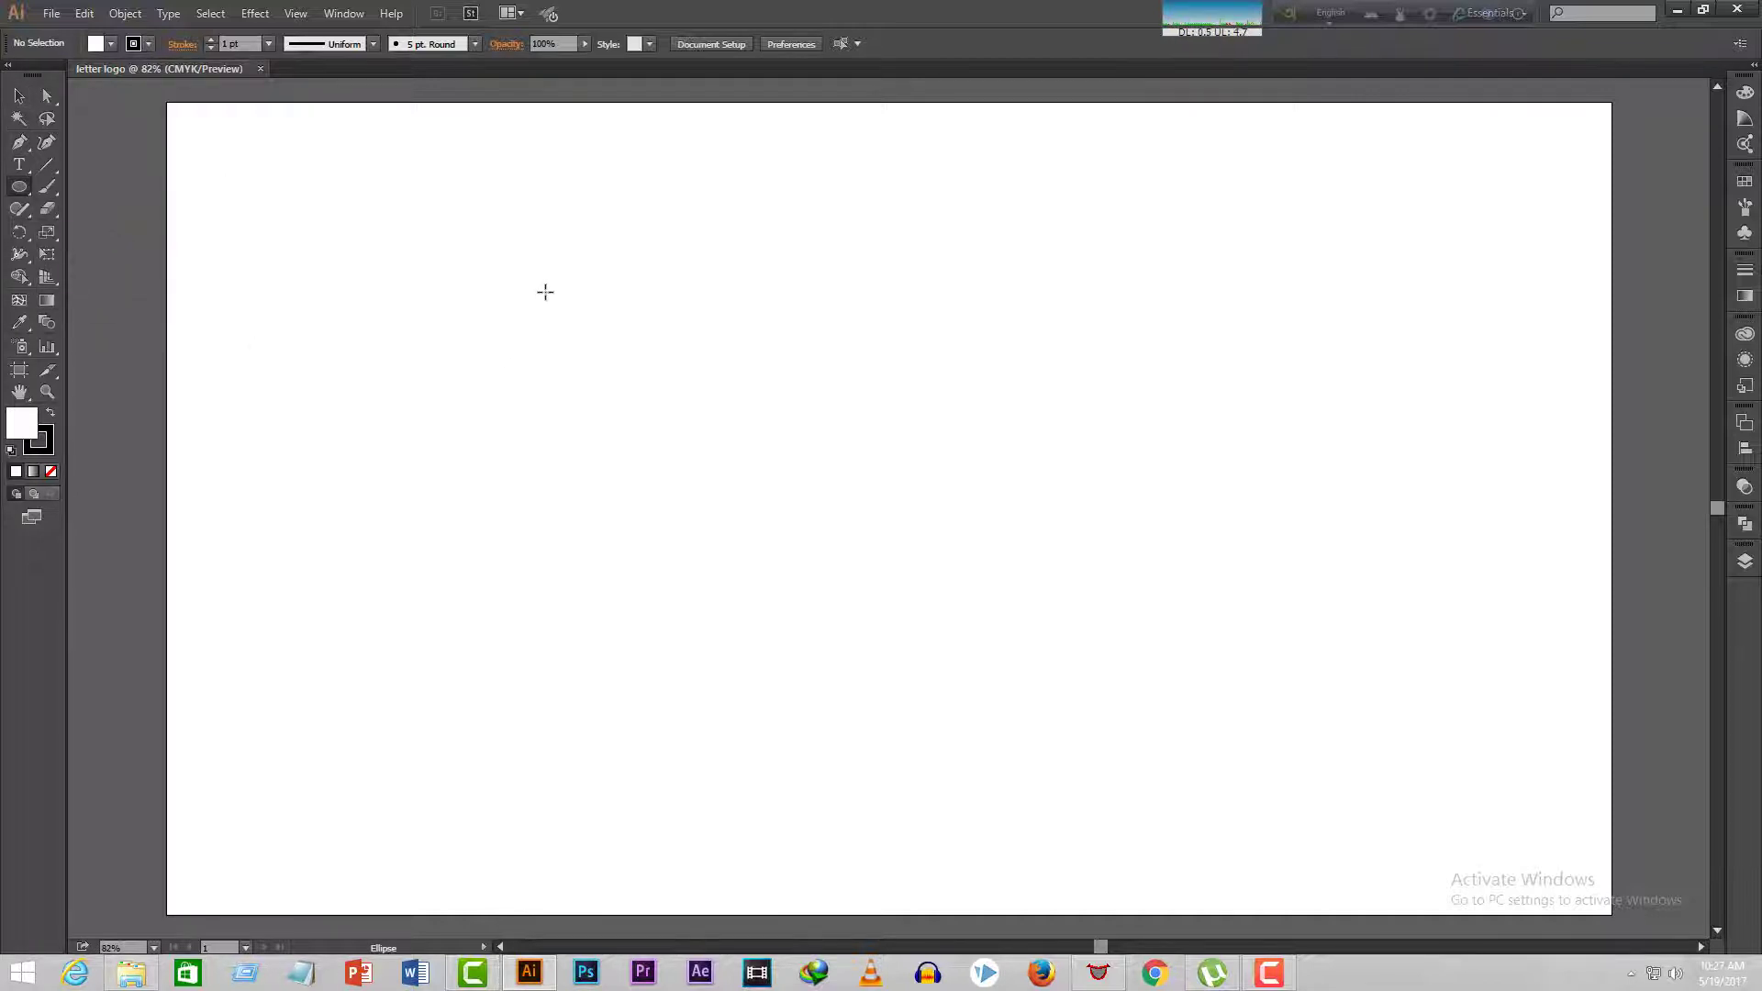
left_click_drag(545, 292, 837, 617)
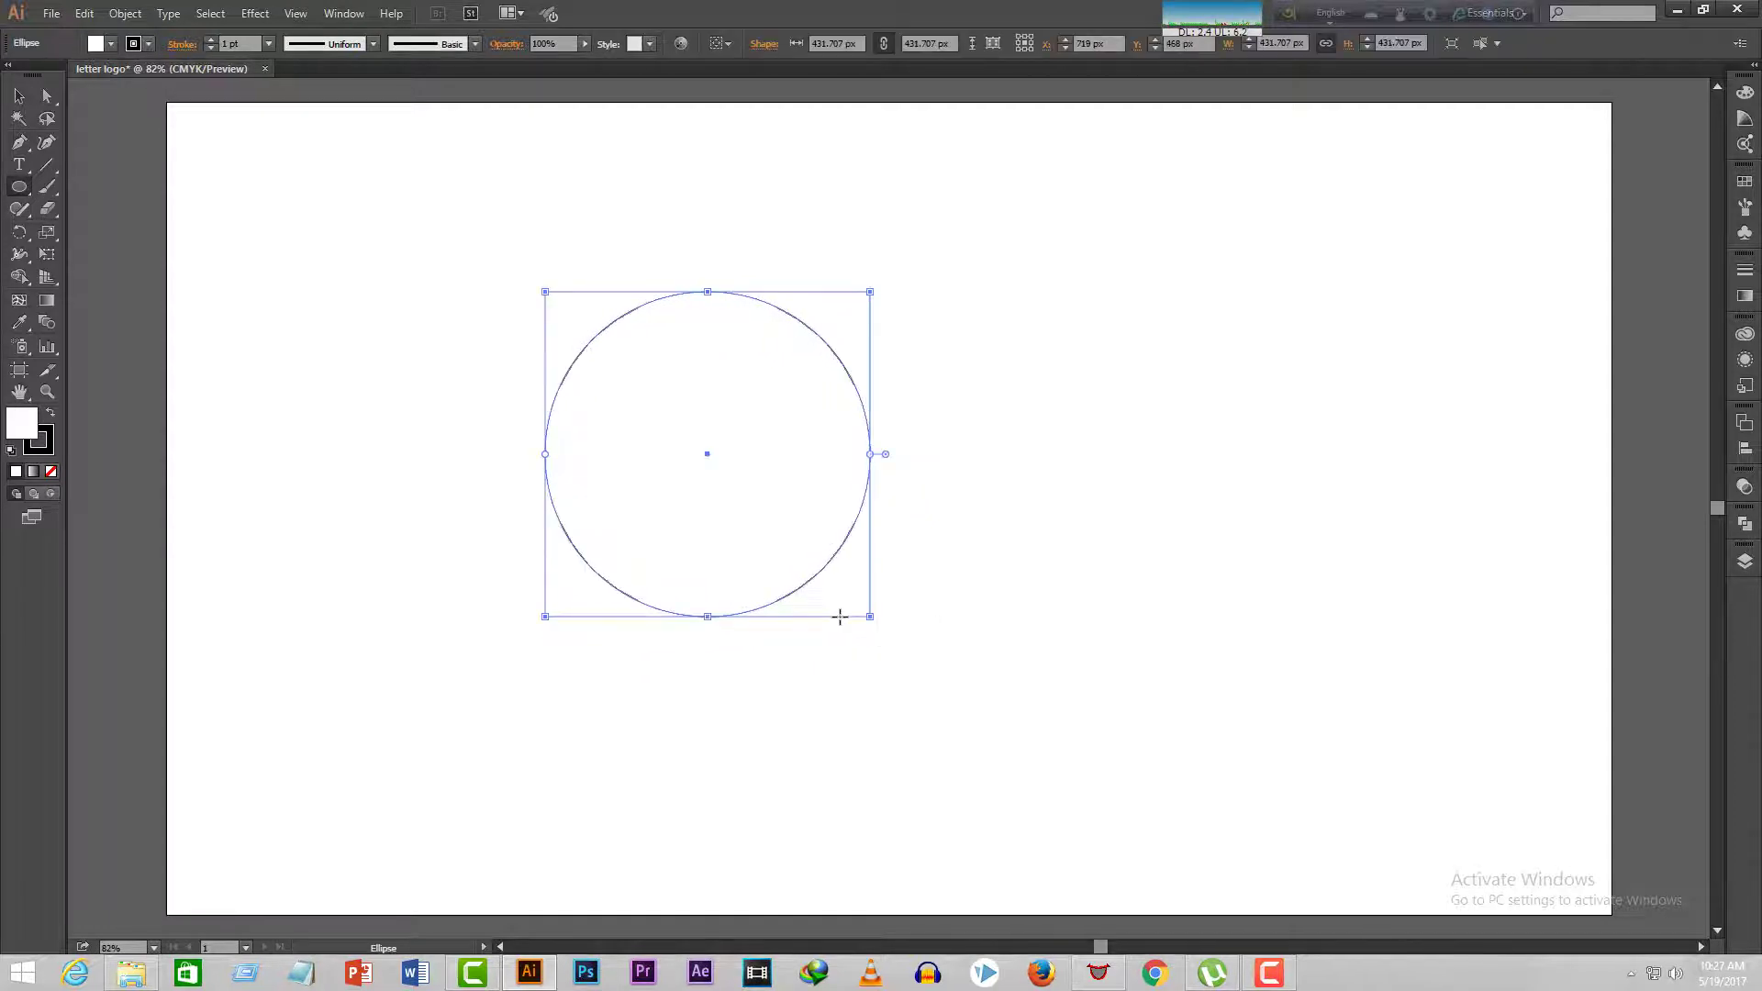
- Fill the circle with cyan and set its stroke to None
double_click(32, 429)
left_click(1413, 660)
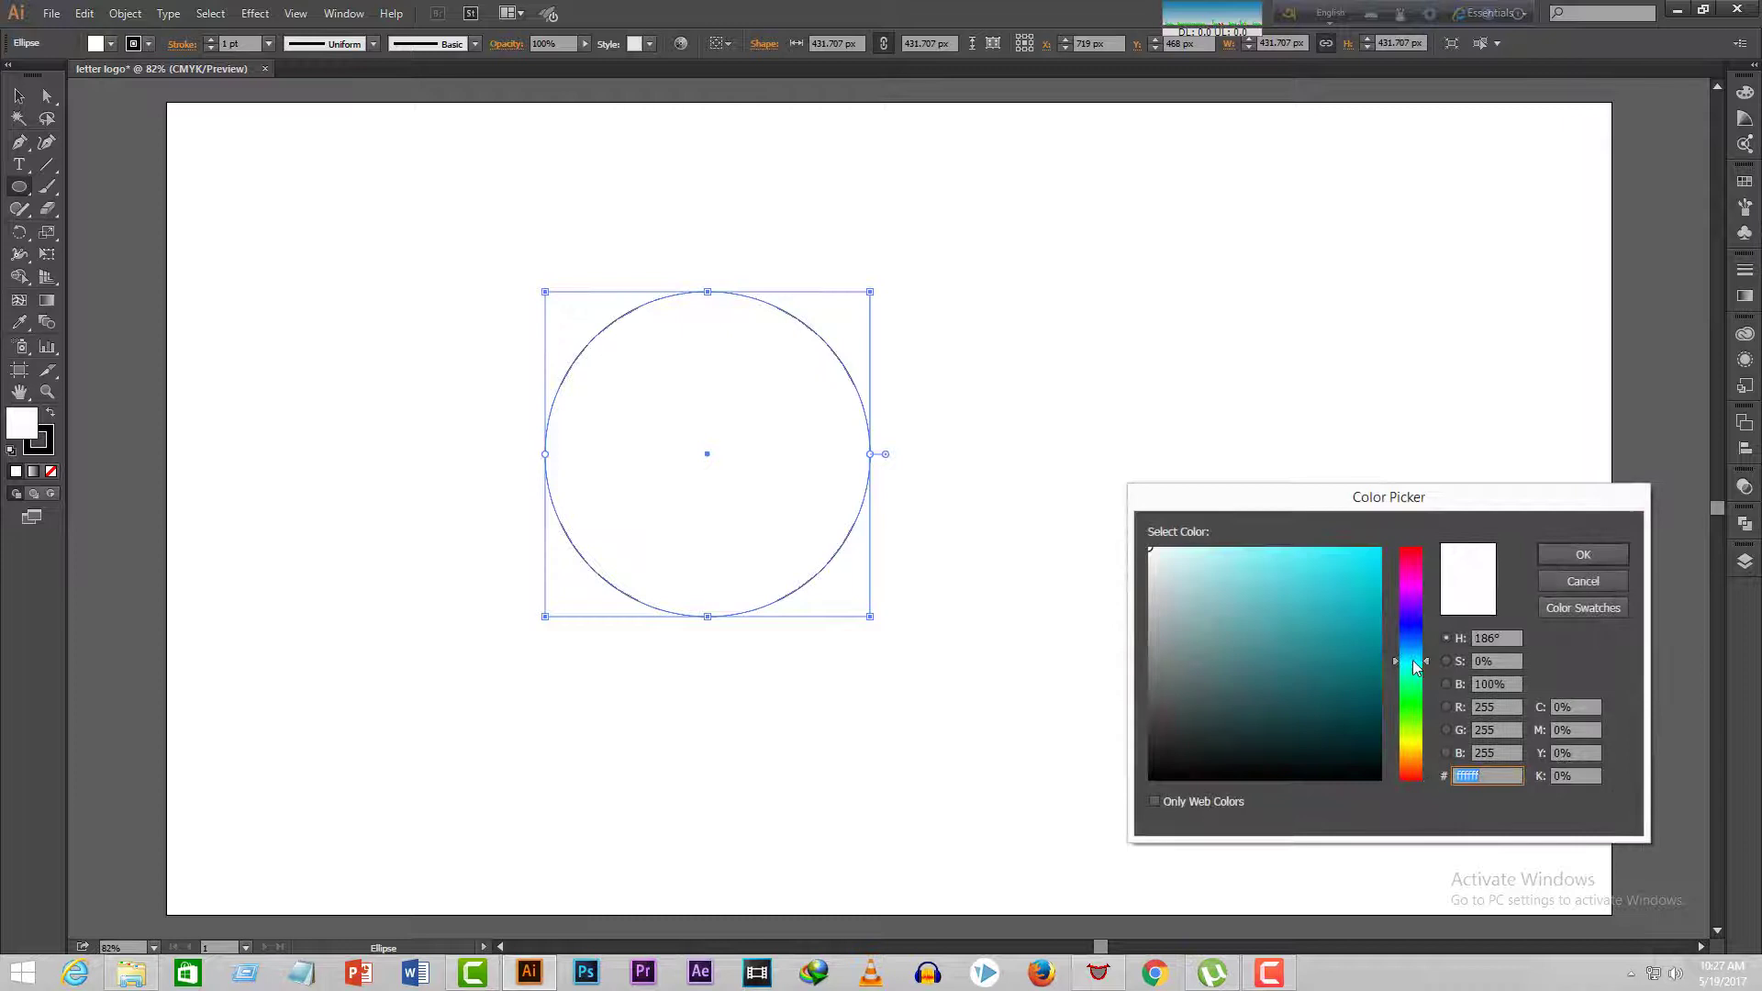
left_click(1337, 582)
left_click(1553, 555)
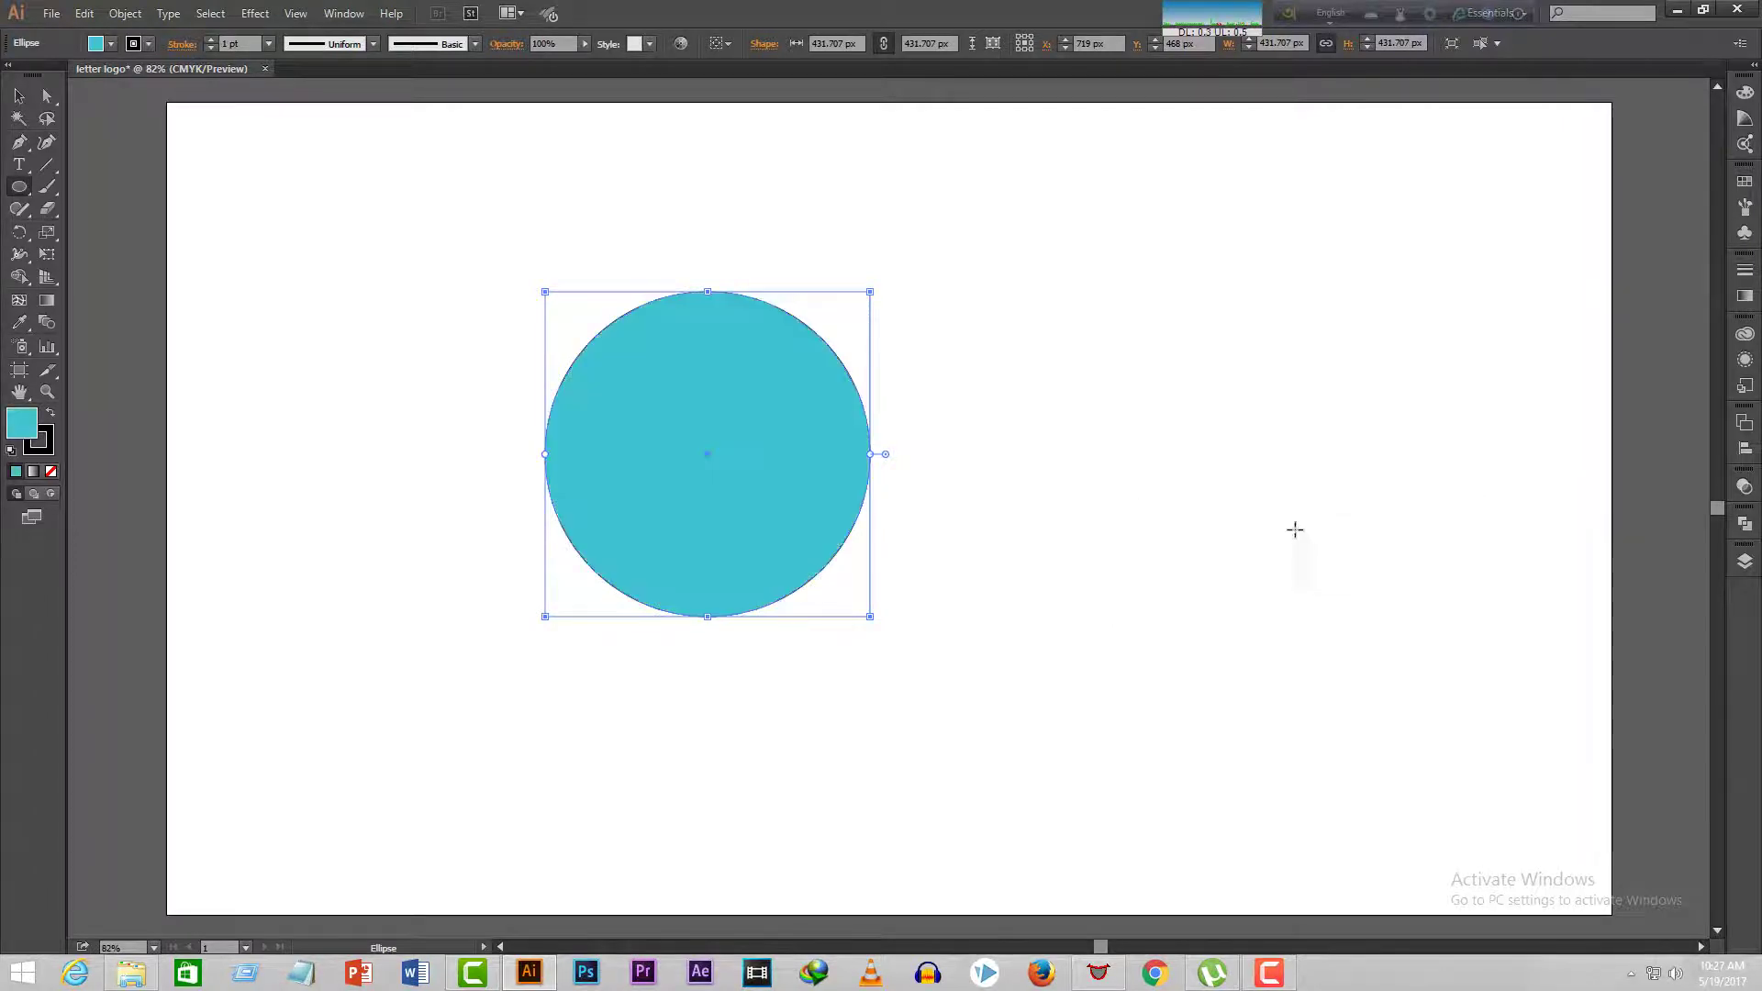
left_click(51, 452)
left_click(52, 471)
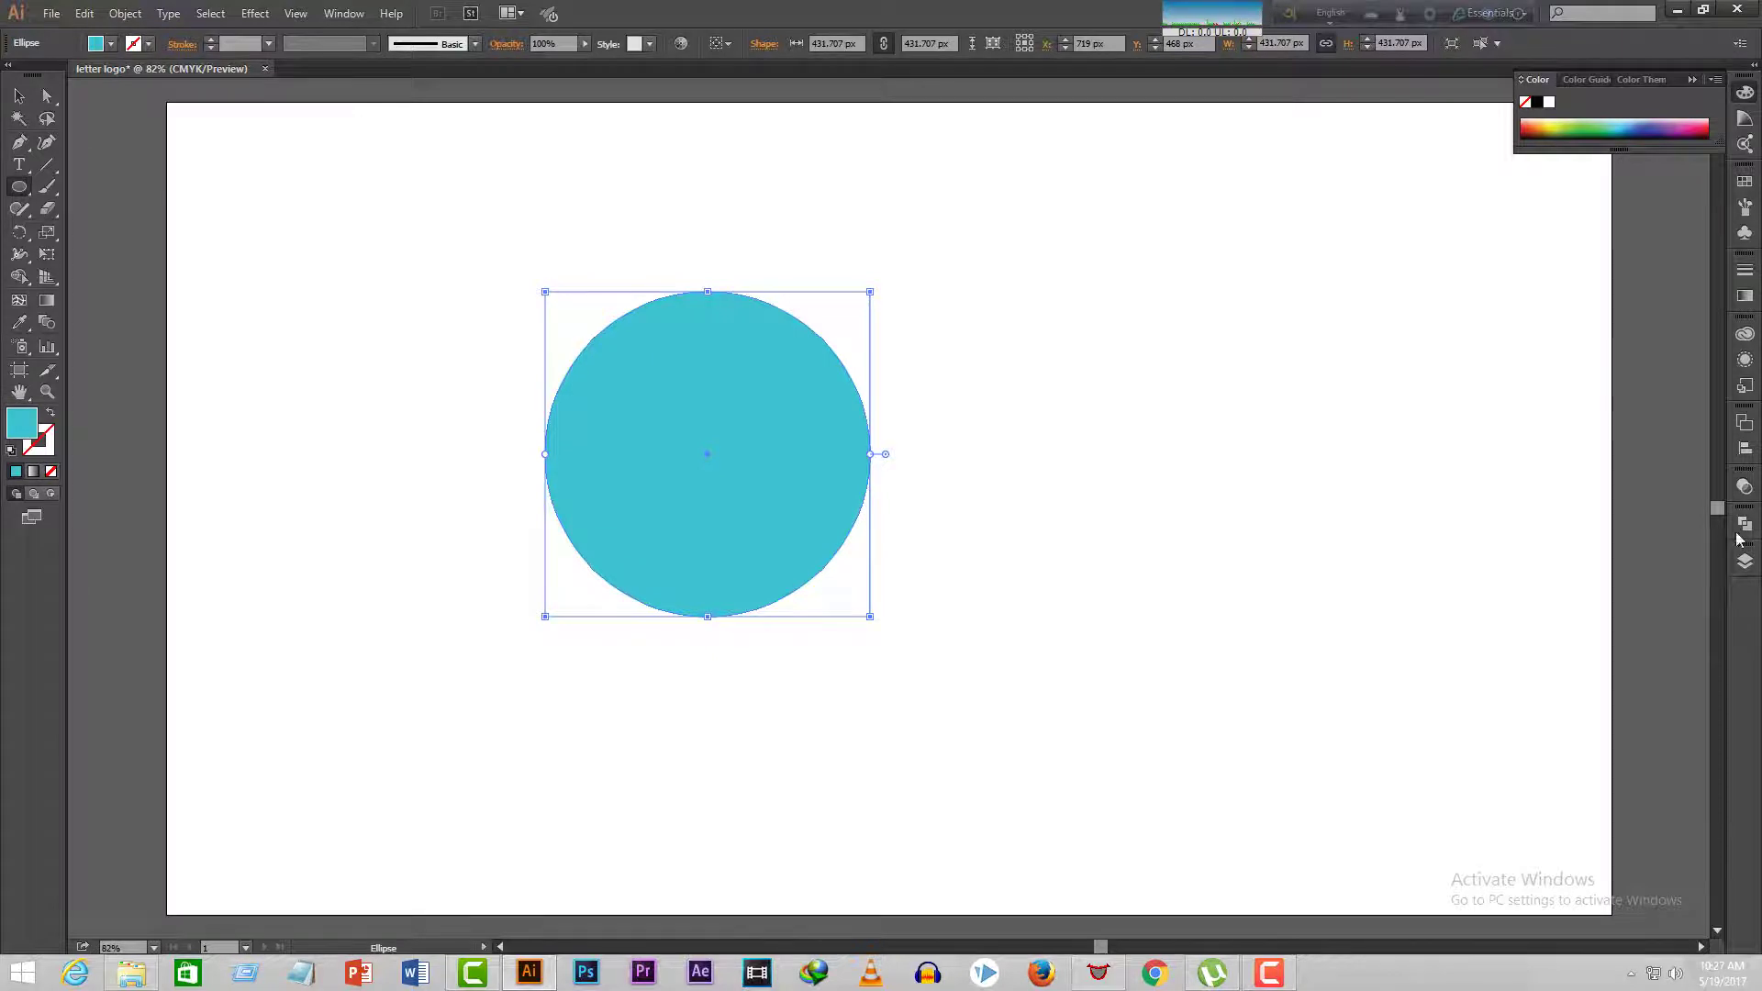
- Add Layer 2 with a same-size circle placed at the artboard's top right
left_click(1749, 566)
left_click(1672, 689)
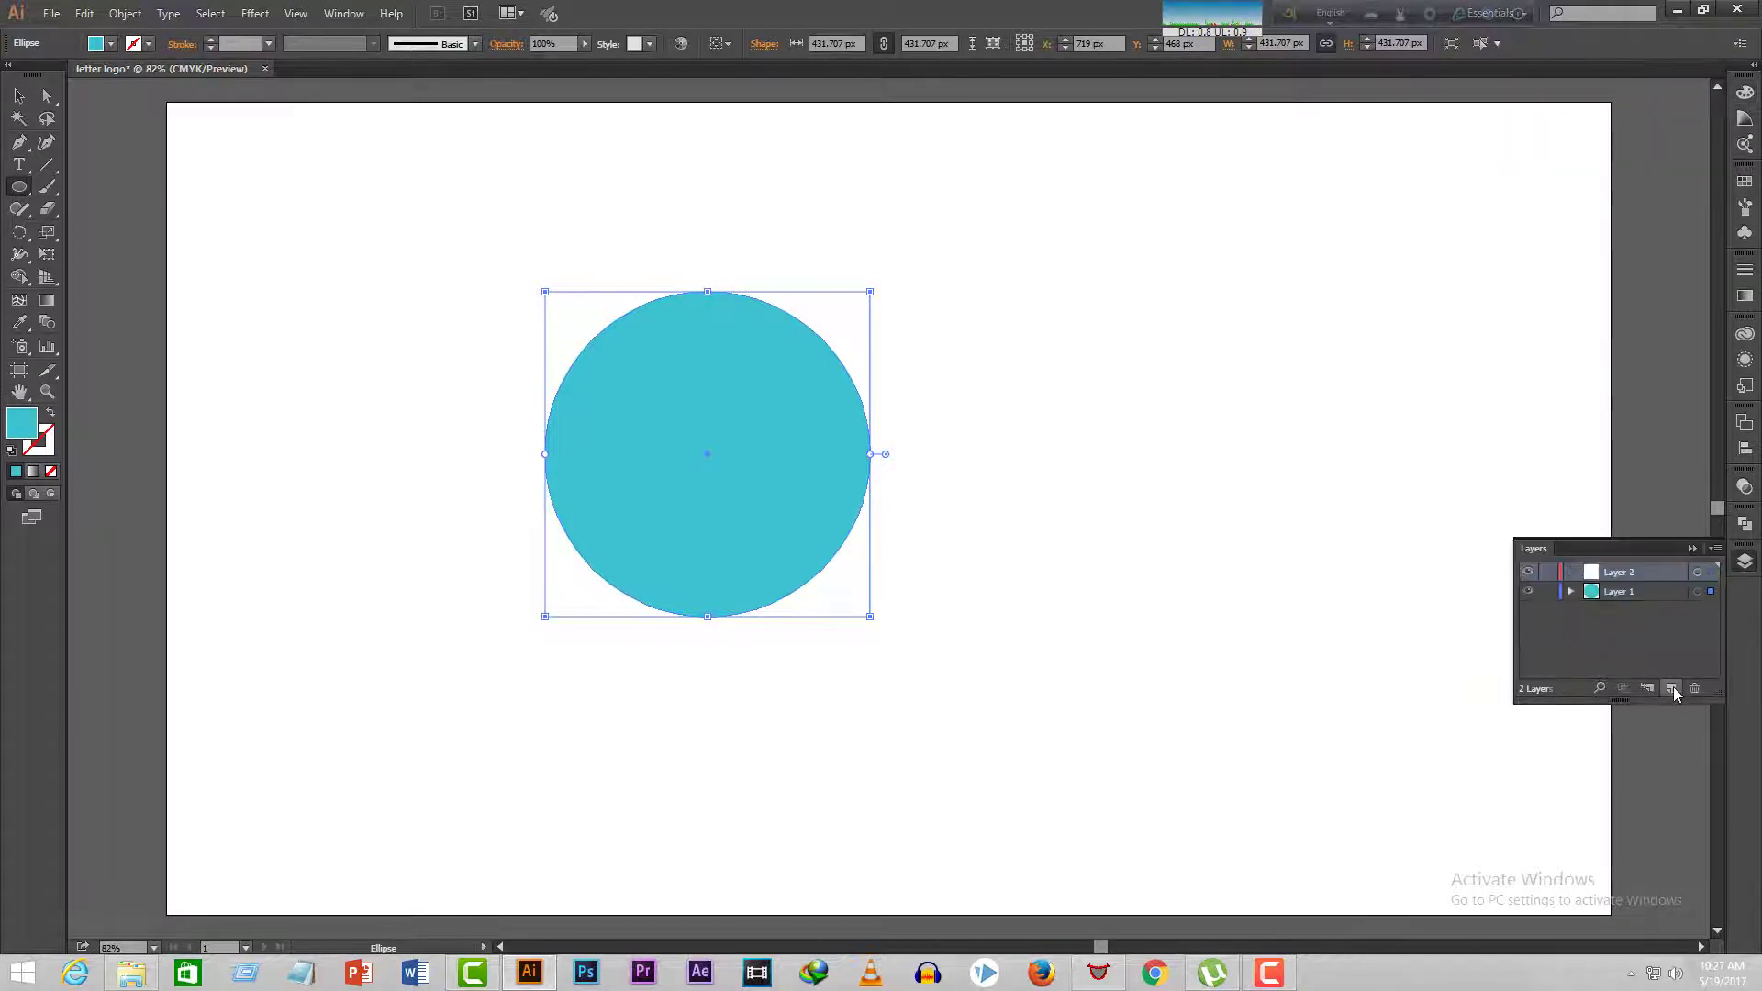
left_click(1178, 673)
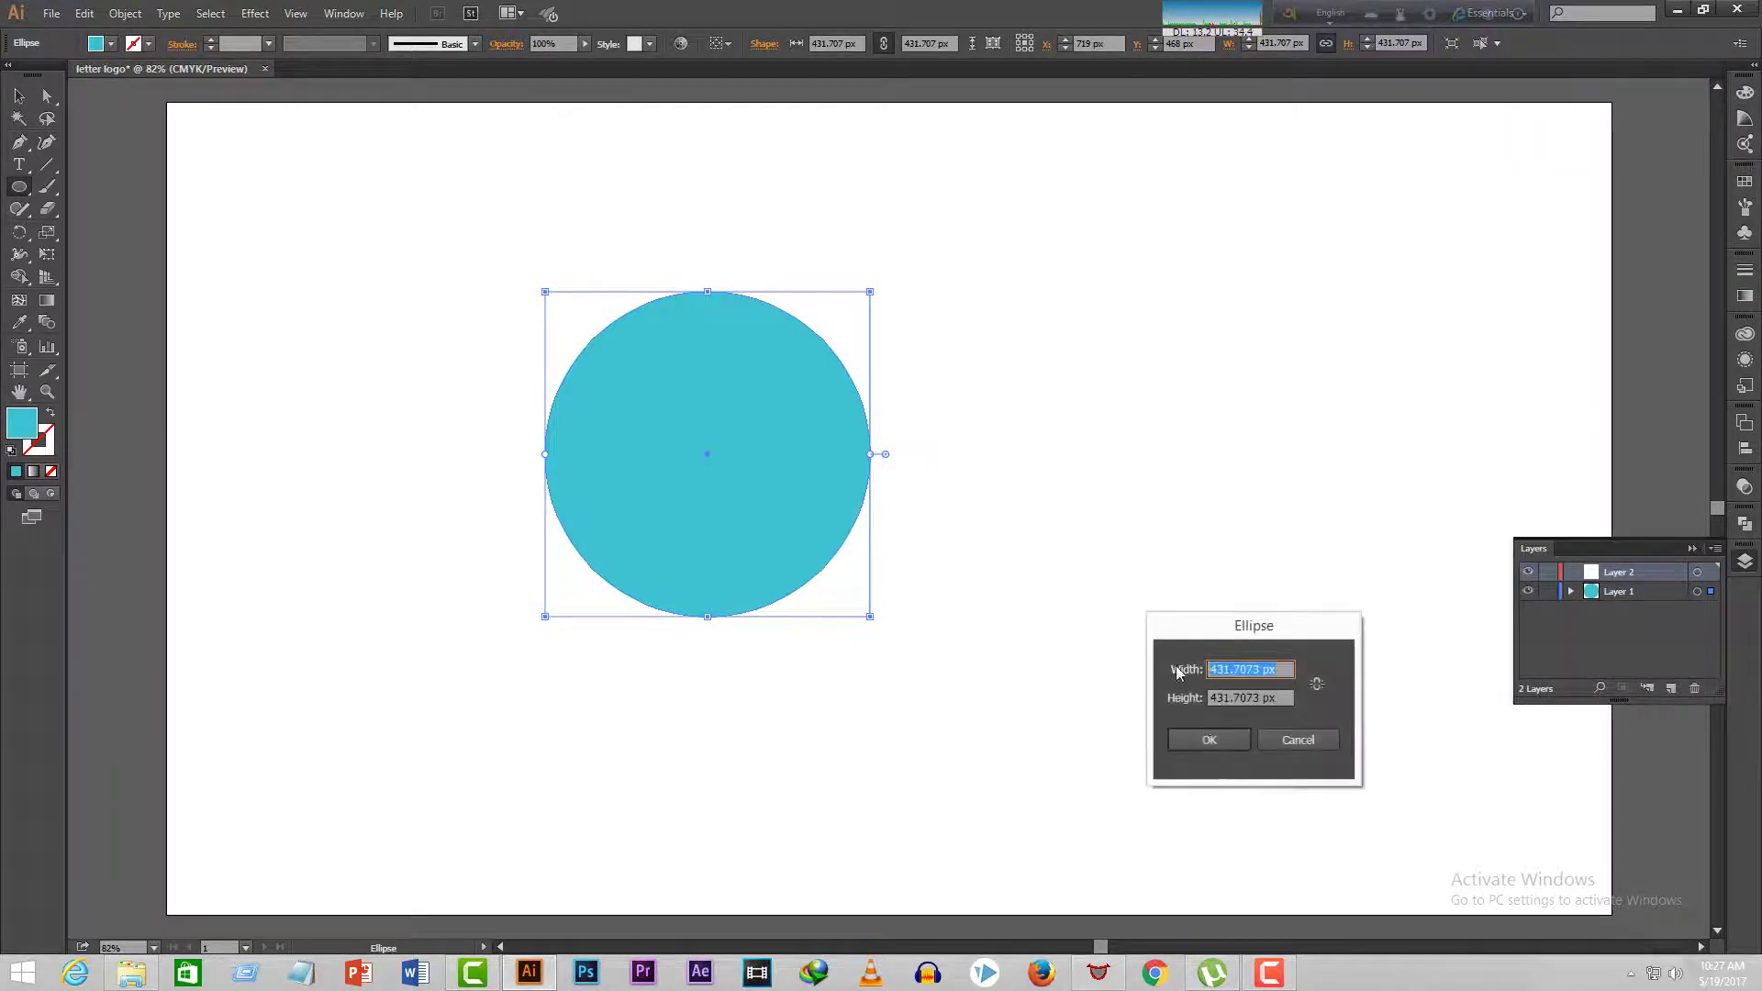
left_click(1215, 741)
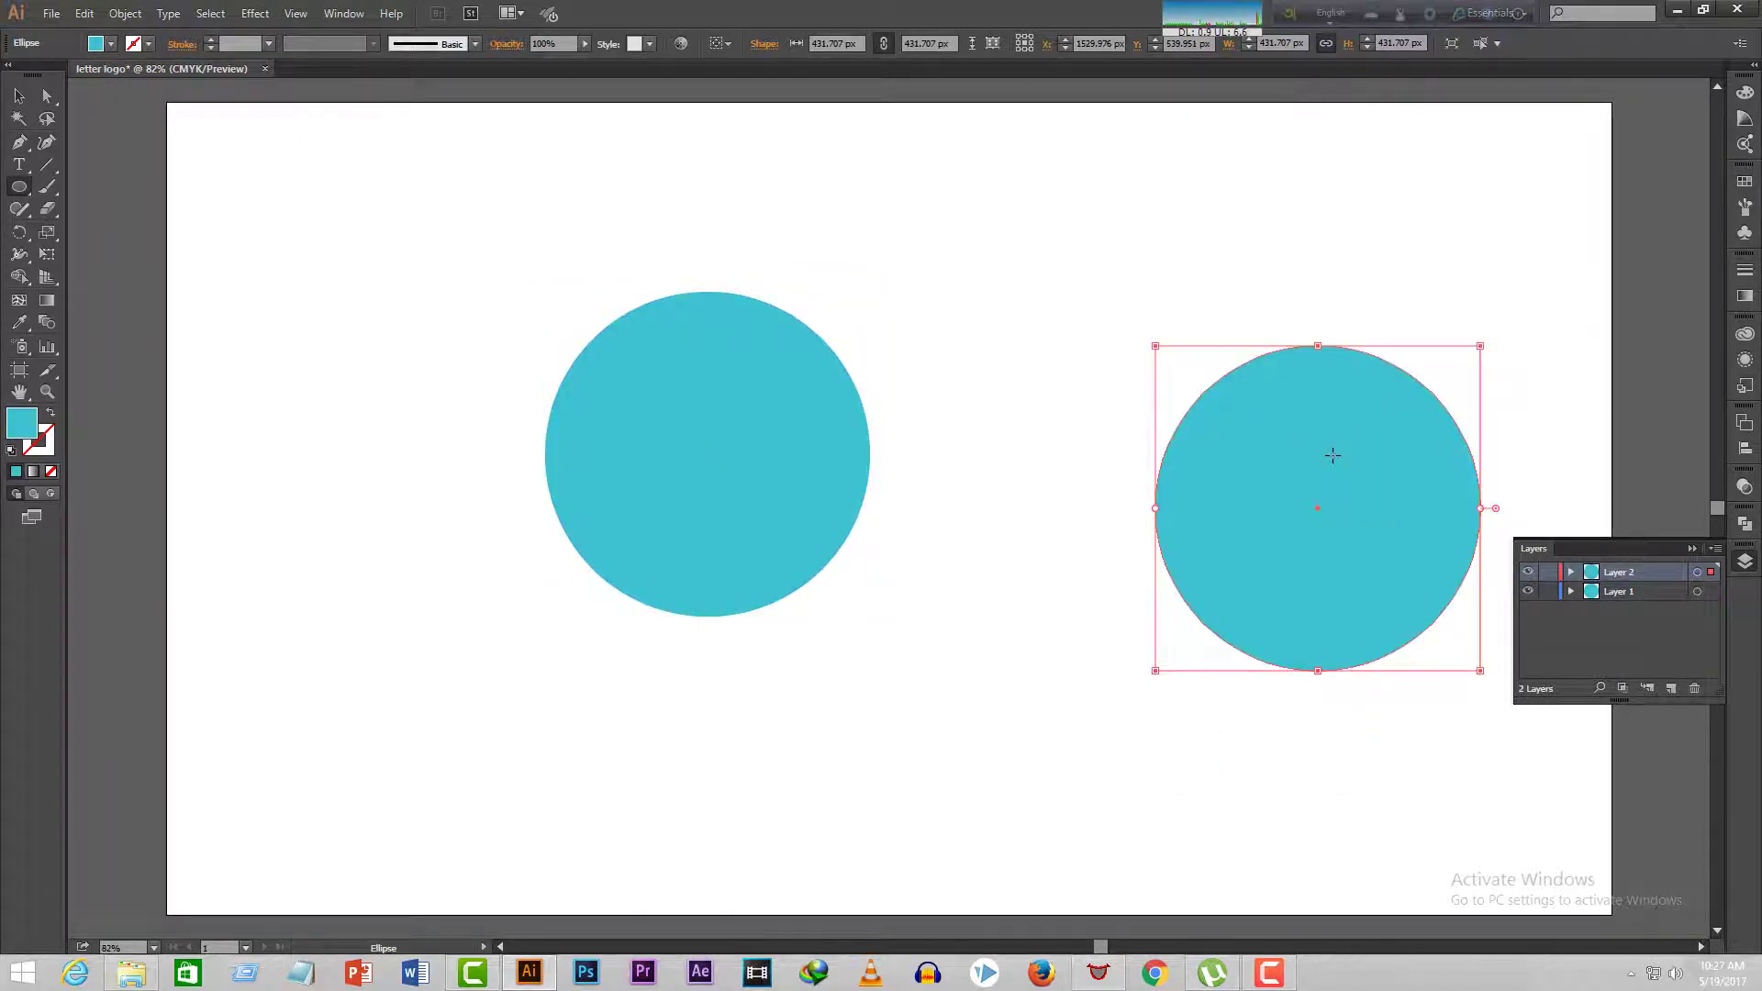
key("v")
left_click_drag(1366, 431, 1486, 194)
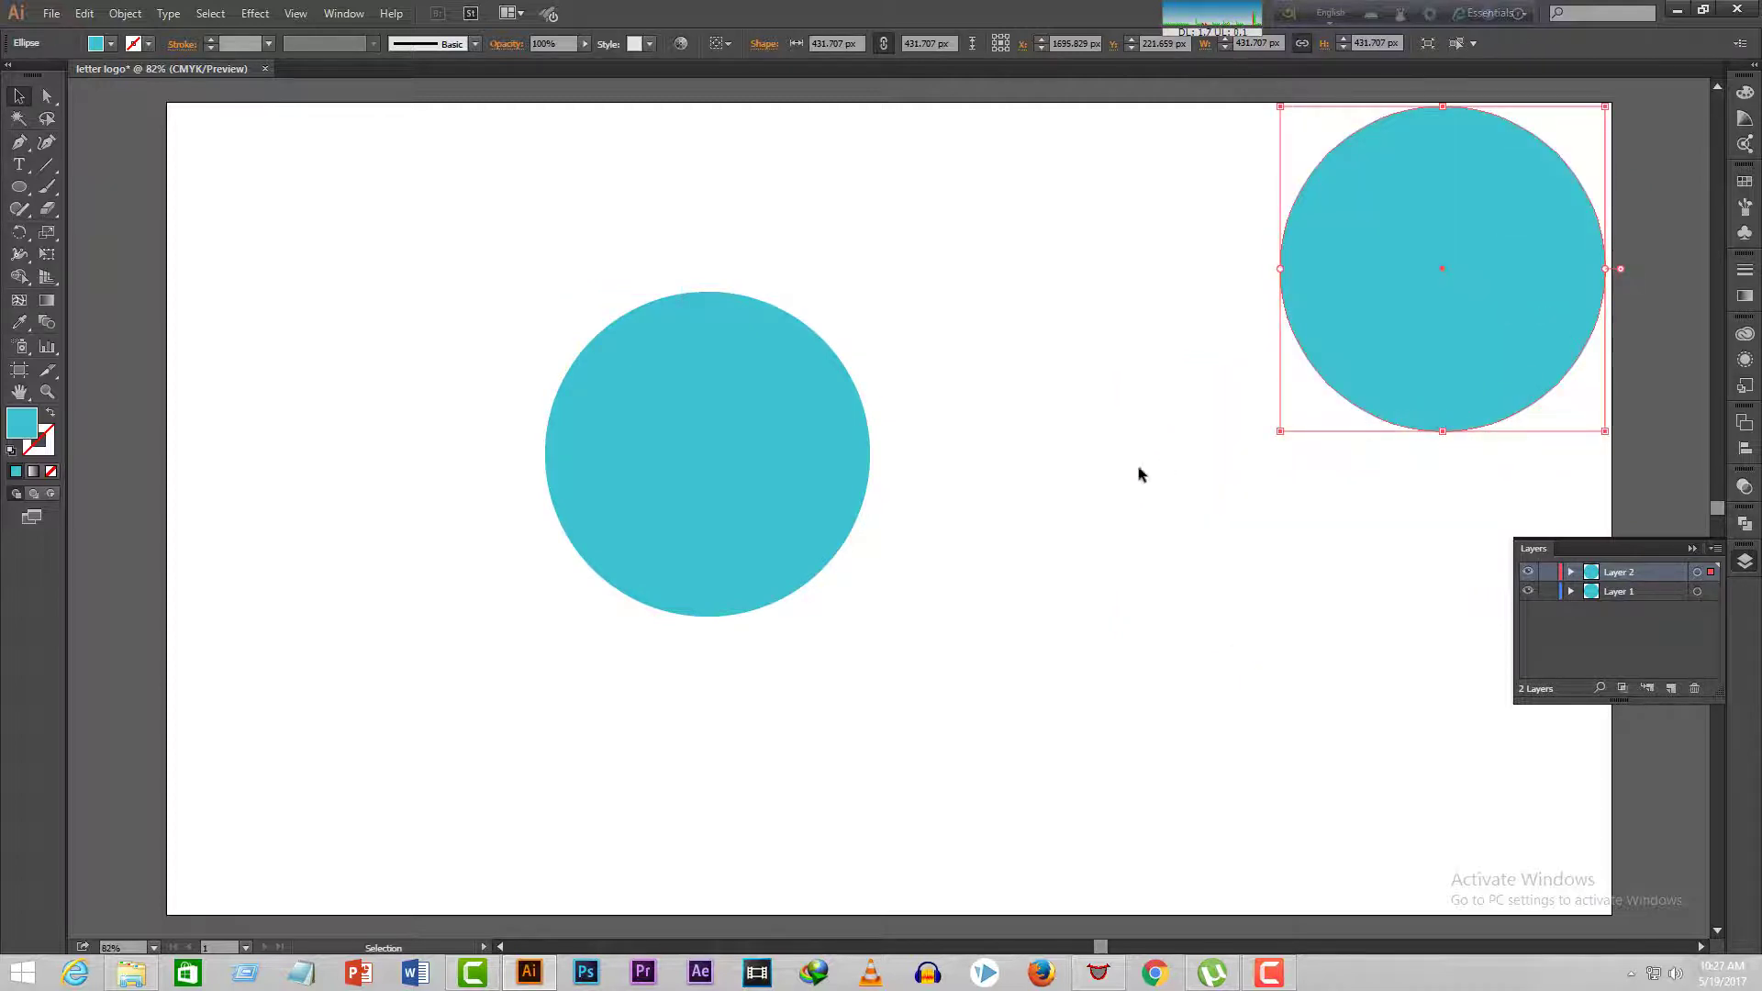
- Move the first circle right toward centre and add Layer 3 on top
left_click(1629, 591)
left_click_drag(816, 446, 975, 477)
left_click(1629, 578)
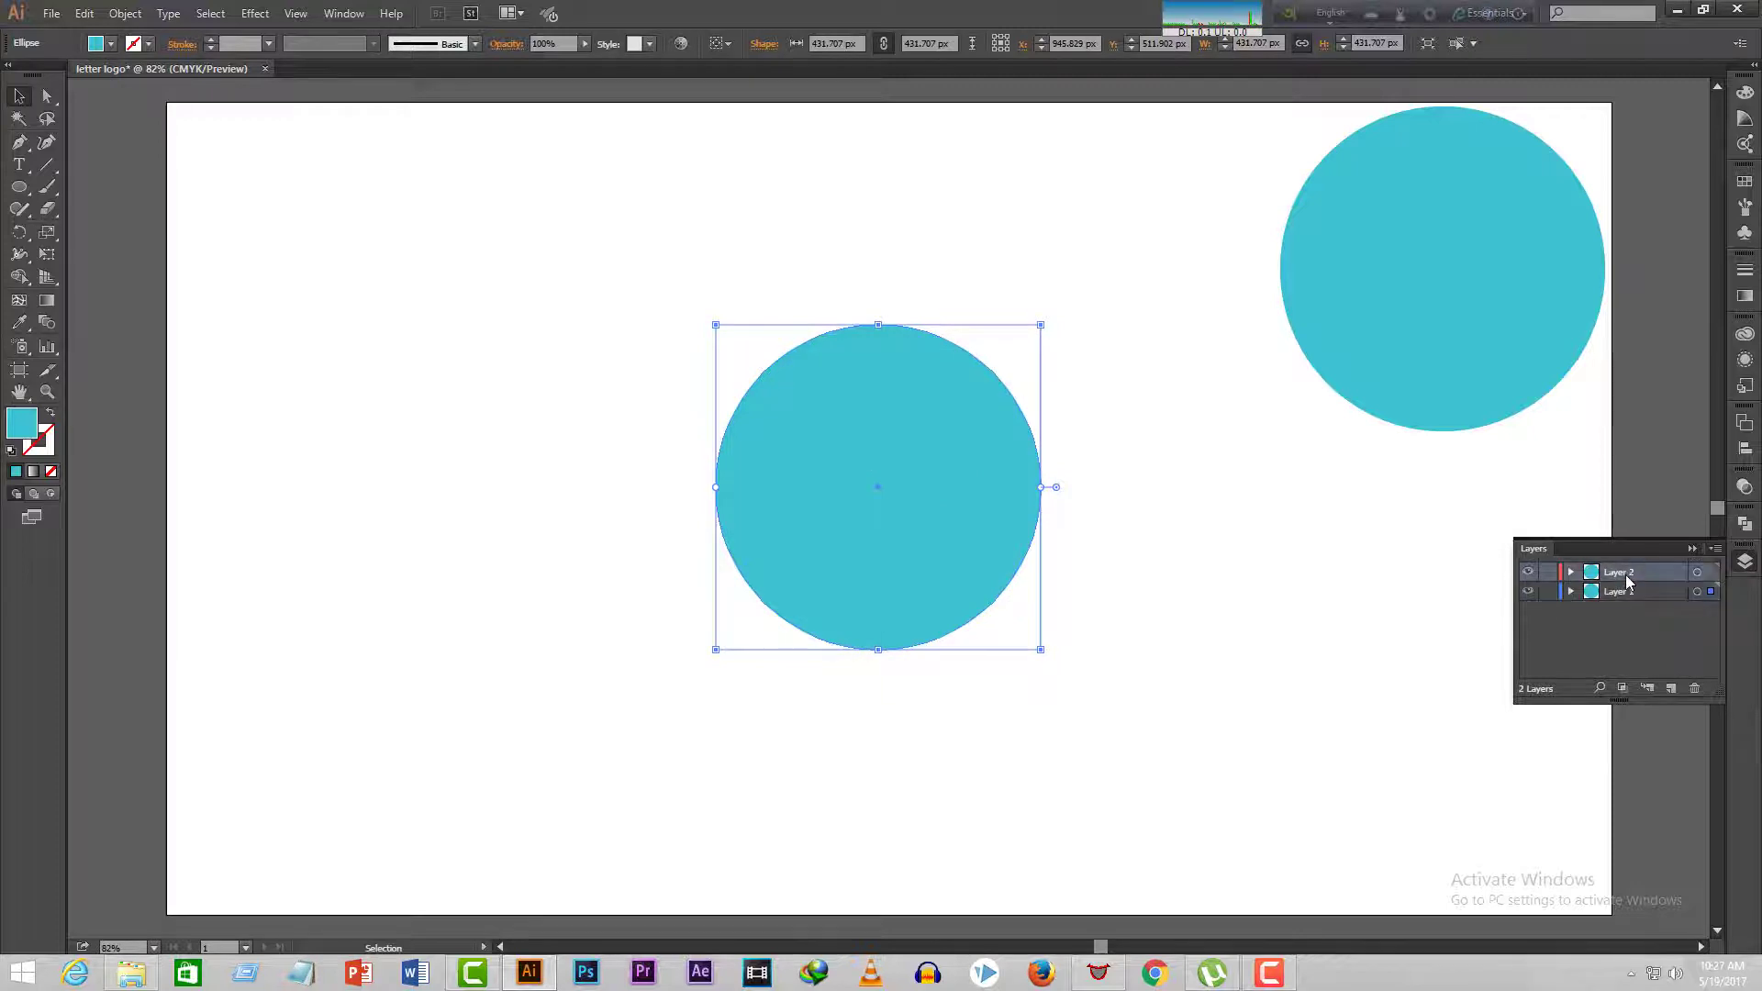
left_click(1671, 688)
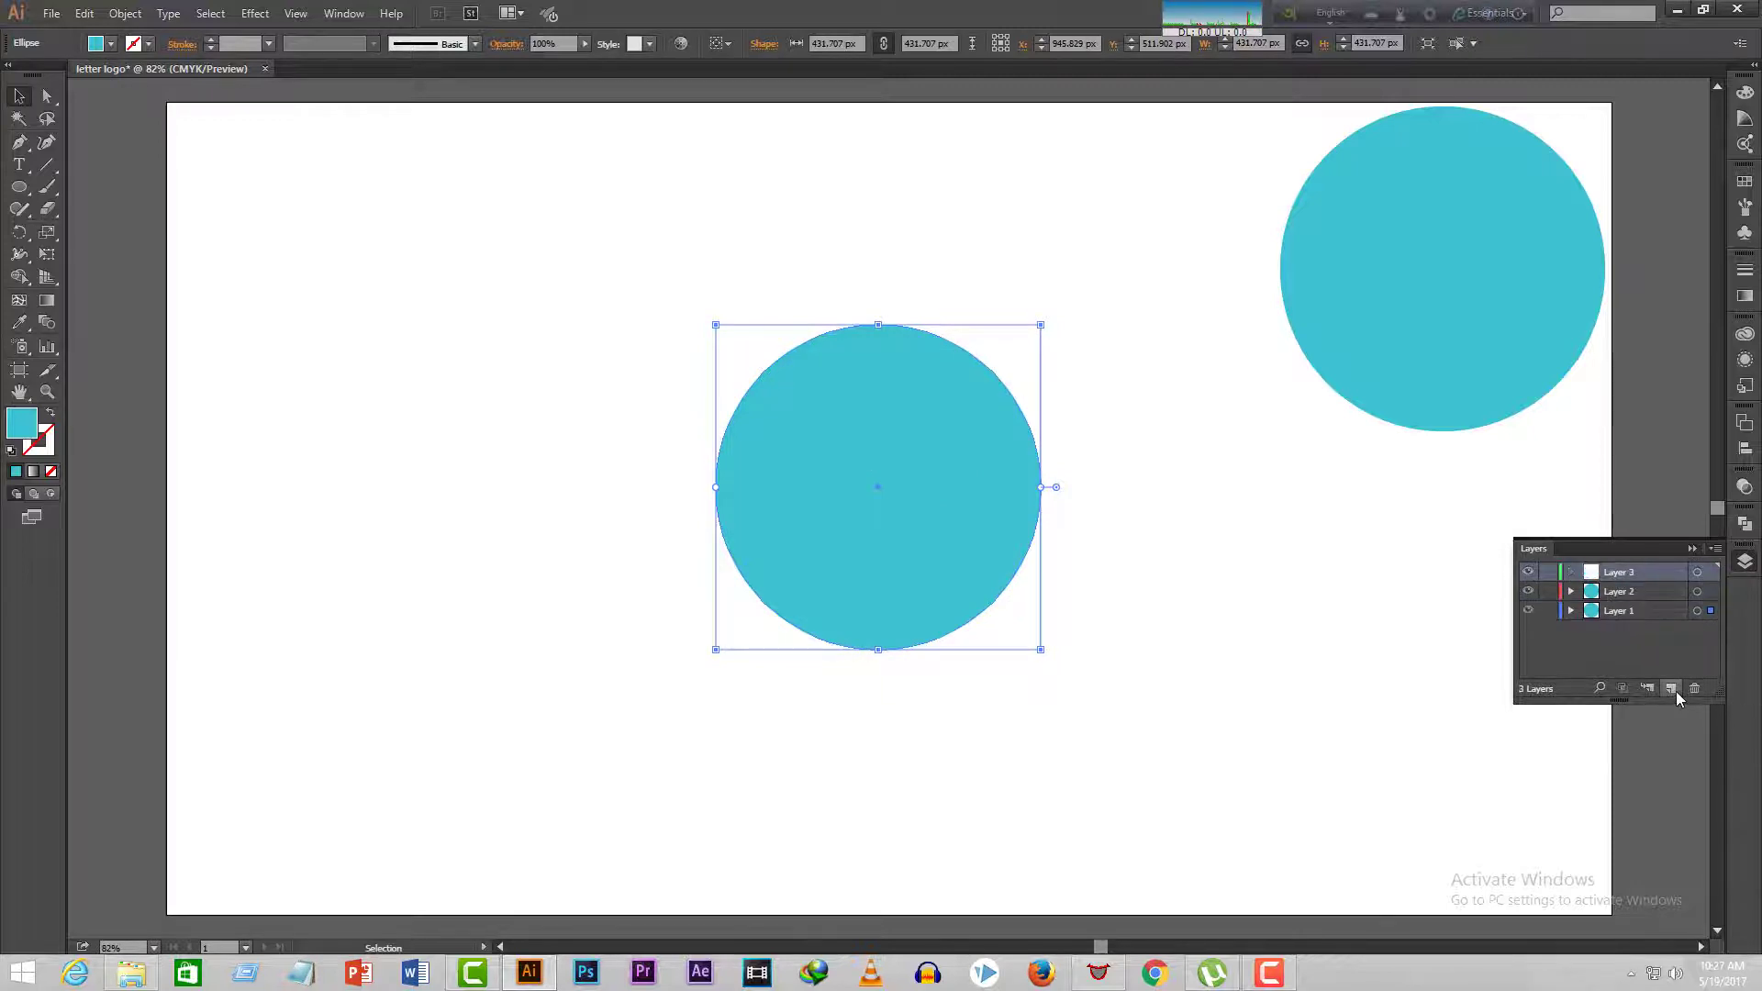
- Type a capital M at 400 pt in PRIMETIME Regular on Layer 3
left_click(18, 164)
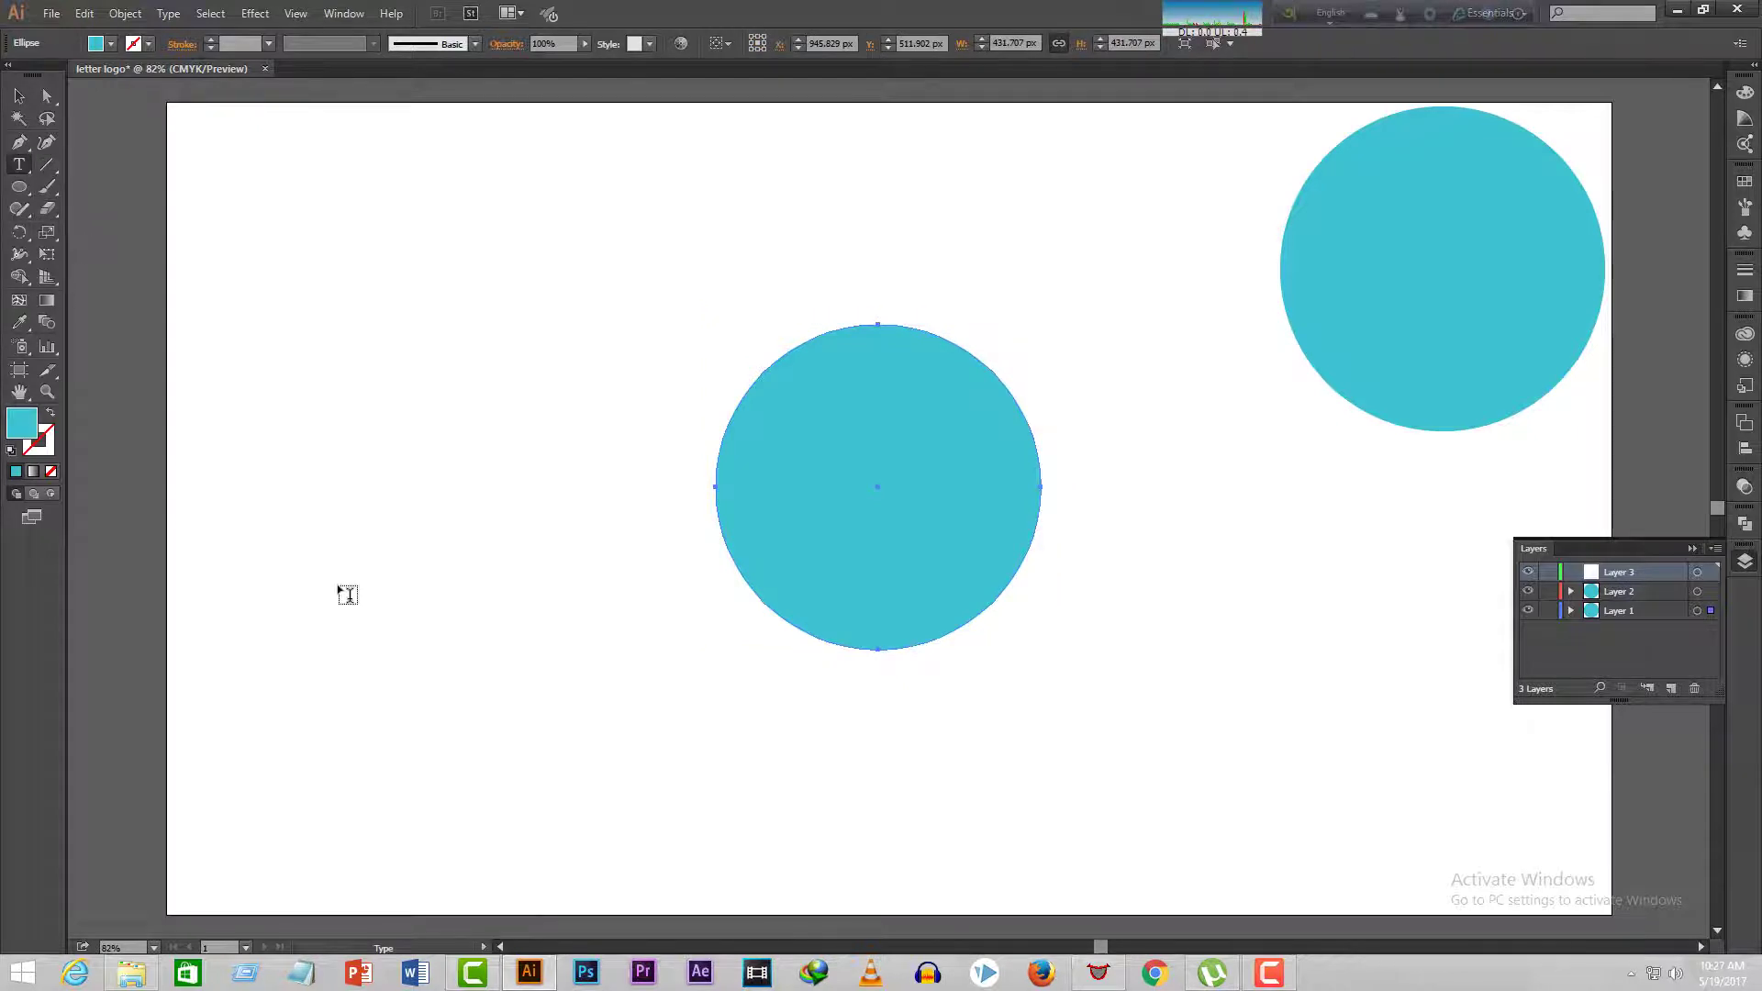
left_click(374, 796)
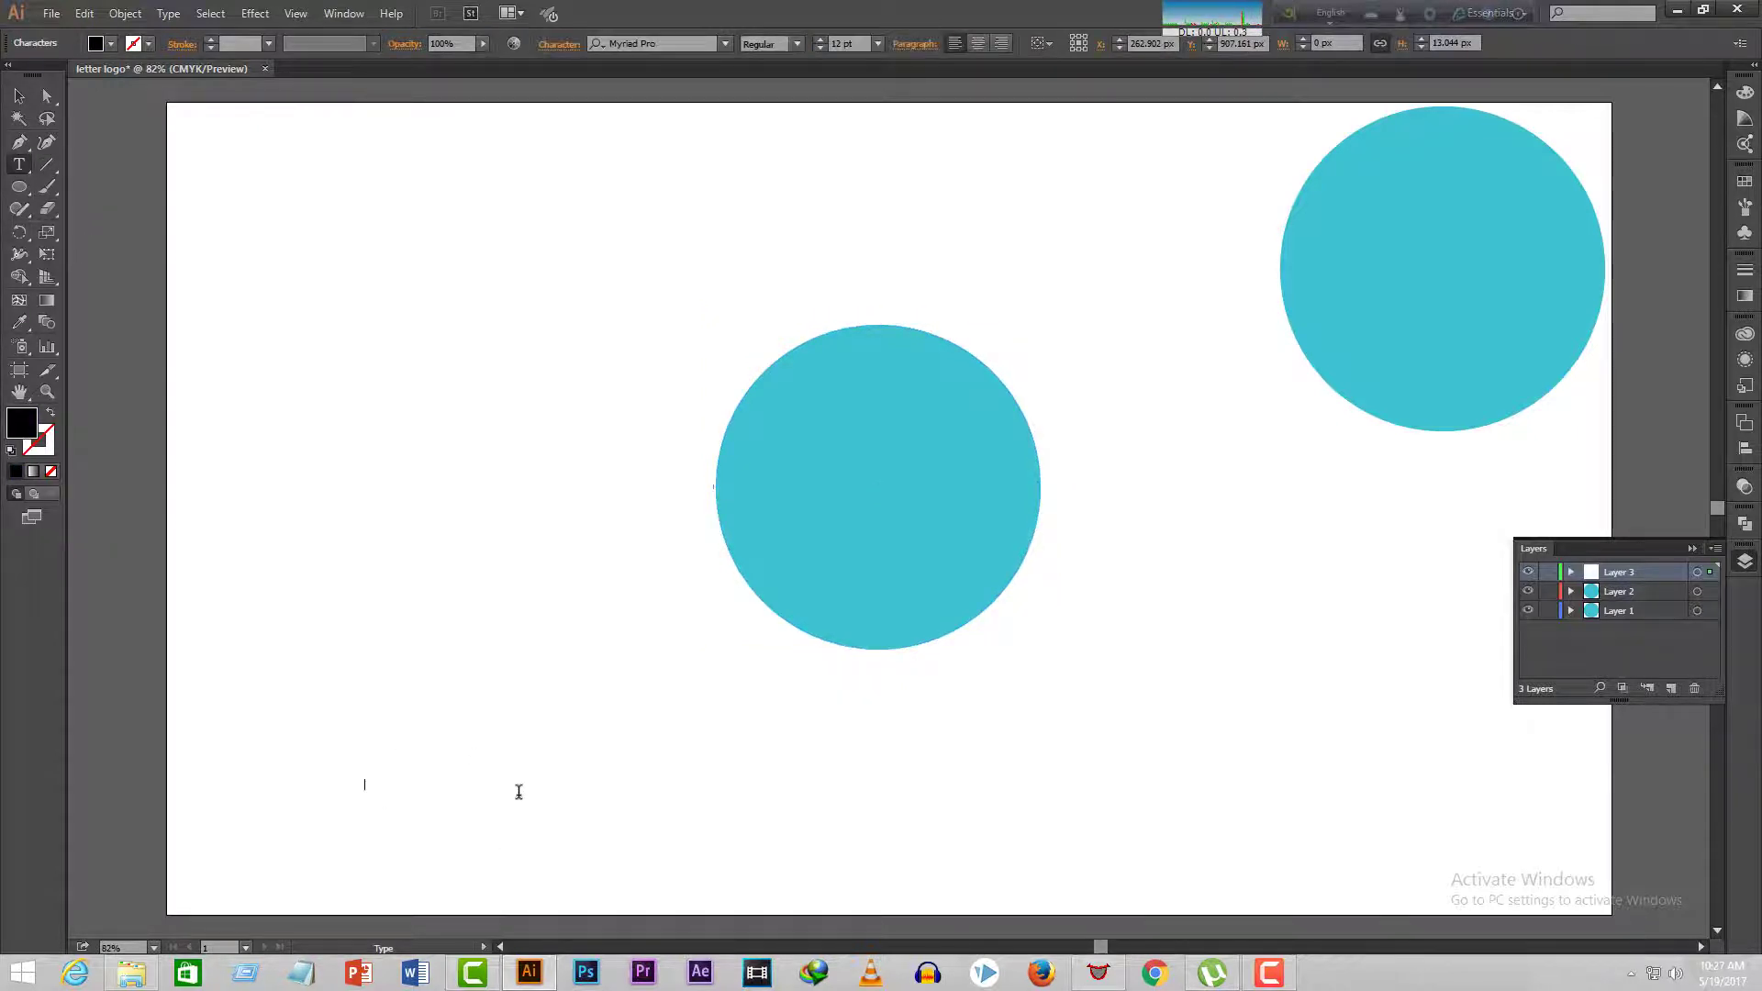
left_click(861, 42)
type("400")
key("Return")
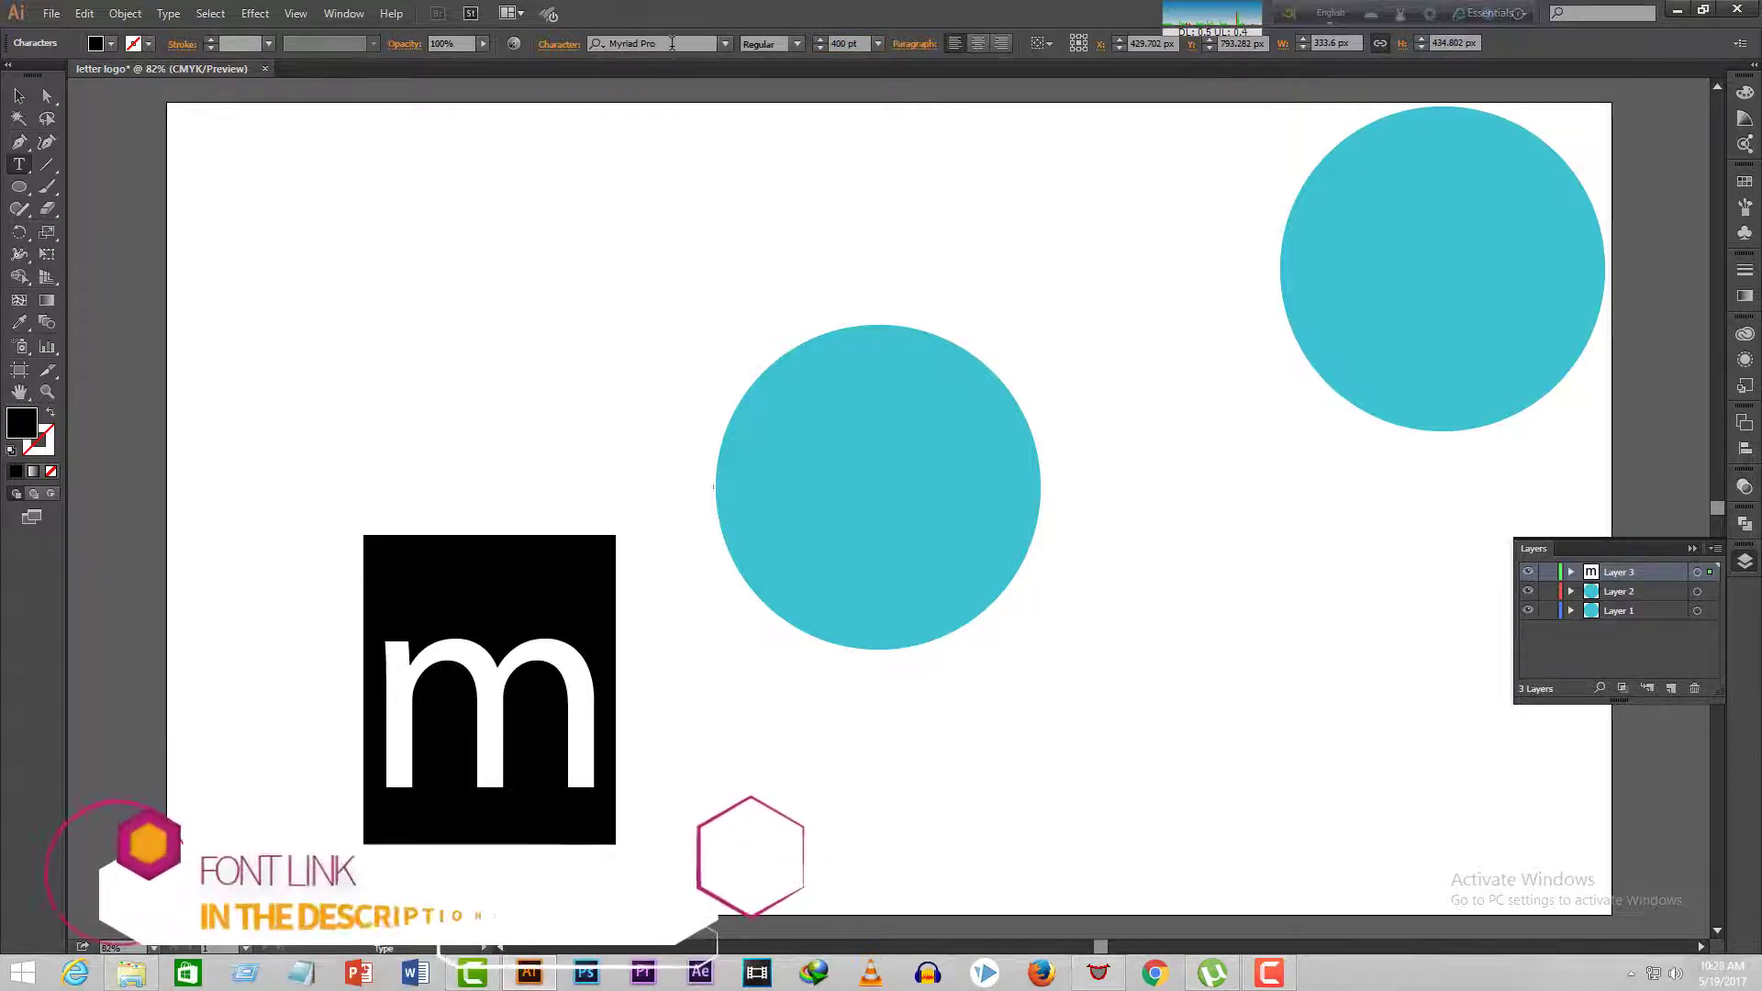
left_click(672, 42)
type("prime")
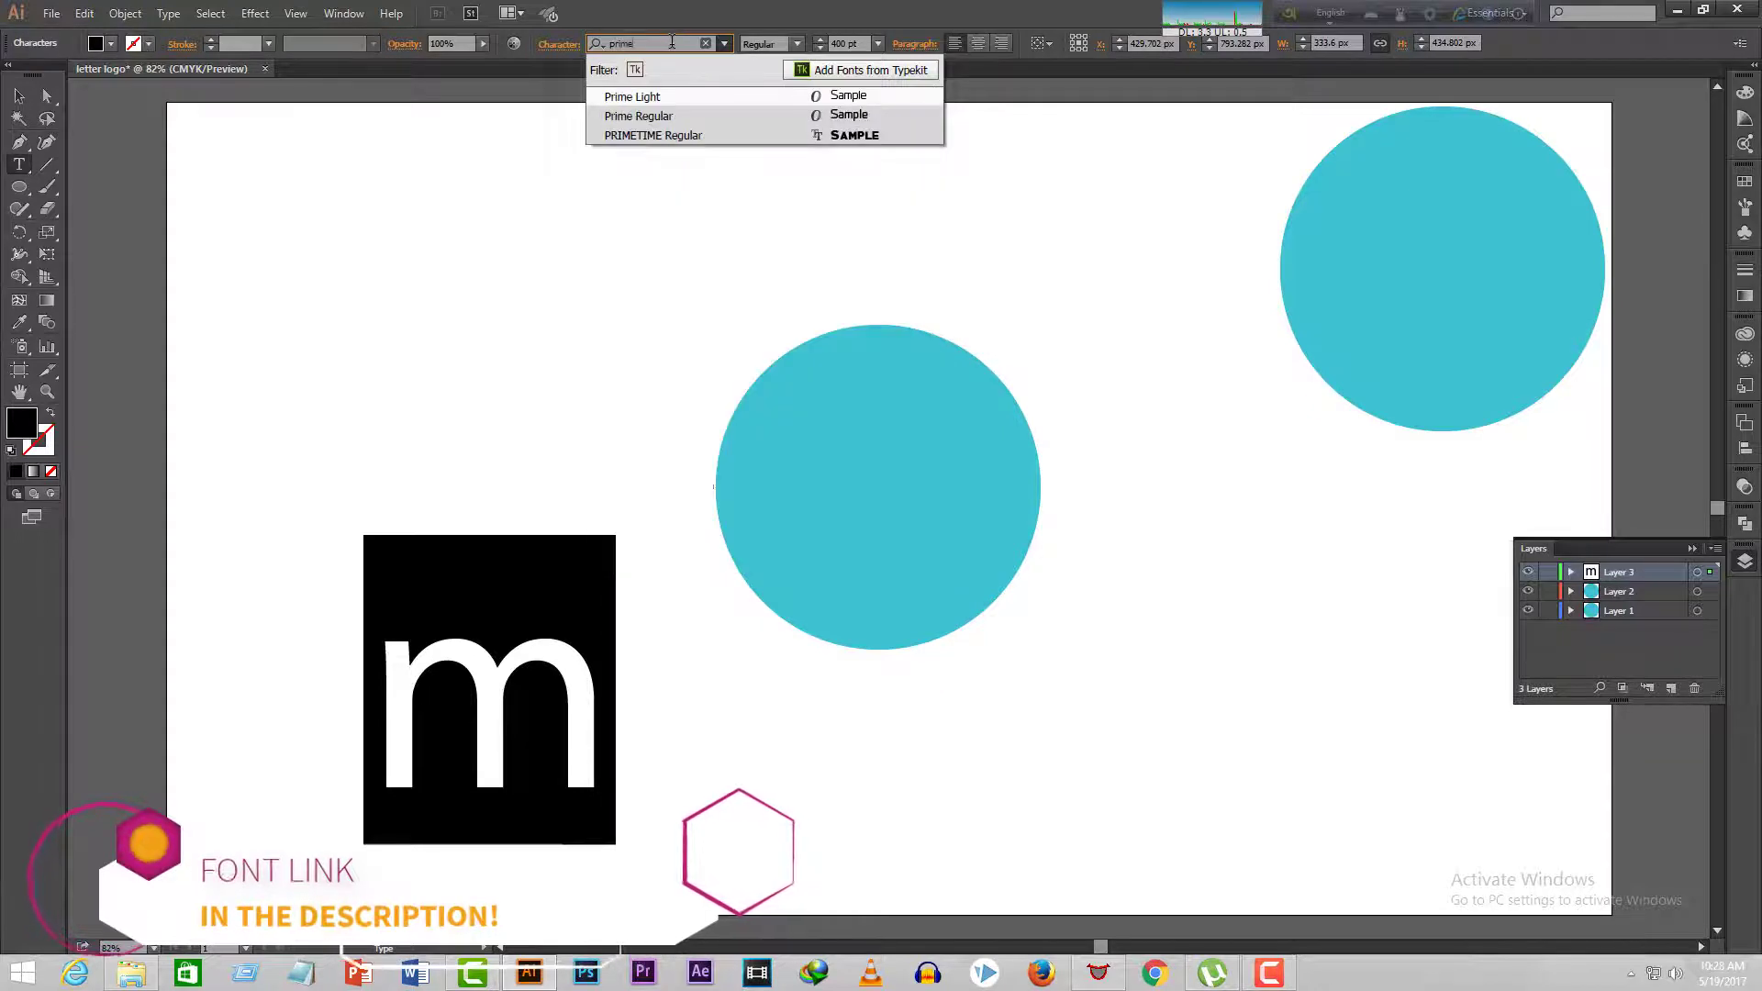
left_click(883, 136)
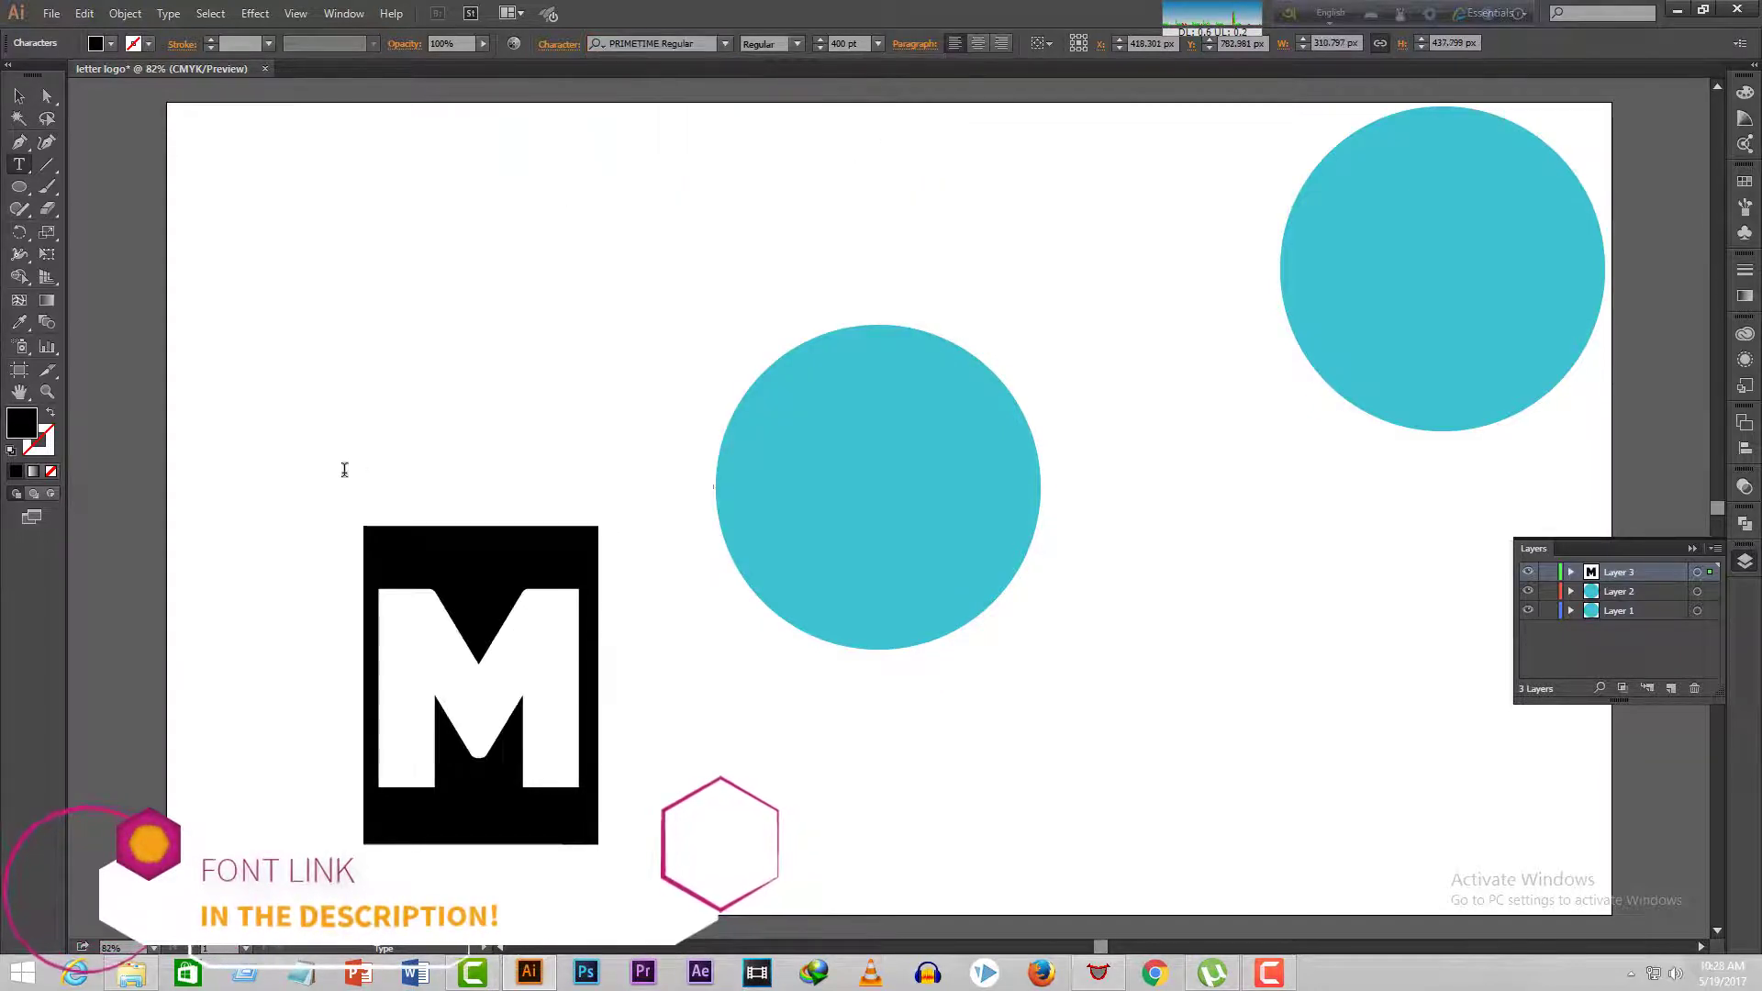
key("Escape")
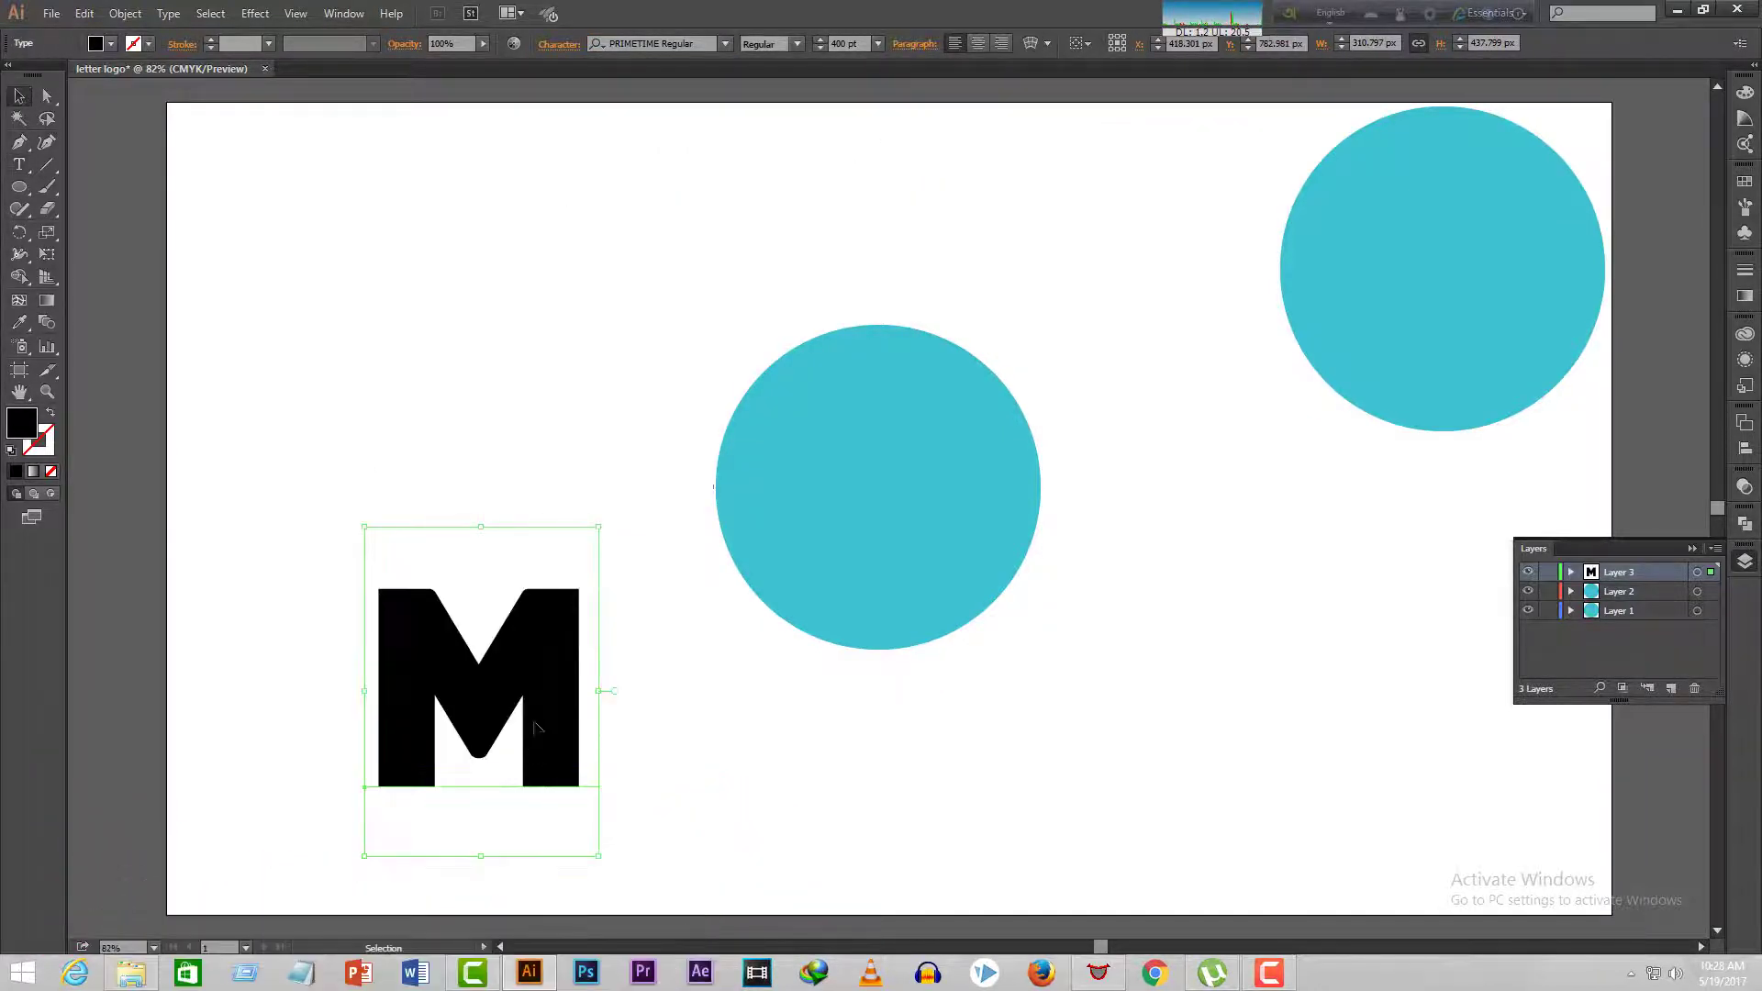
- Centre the M on the middle cyan circle, fill it white, and expand Layer 3
left_click_drag(533, 703, 930, 514)
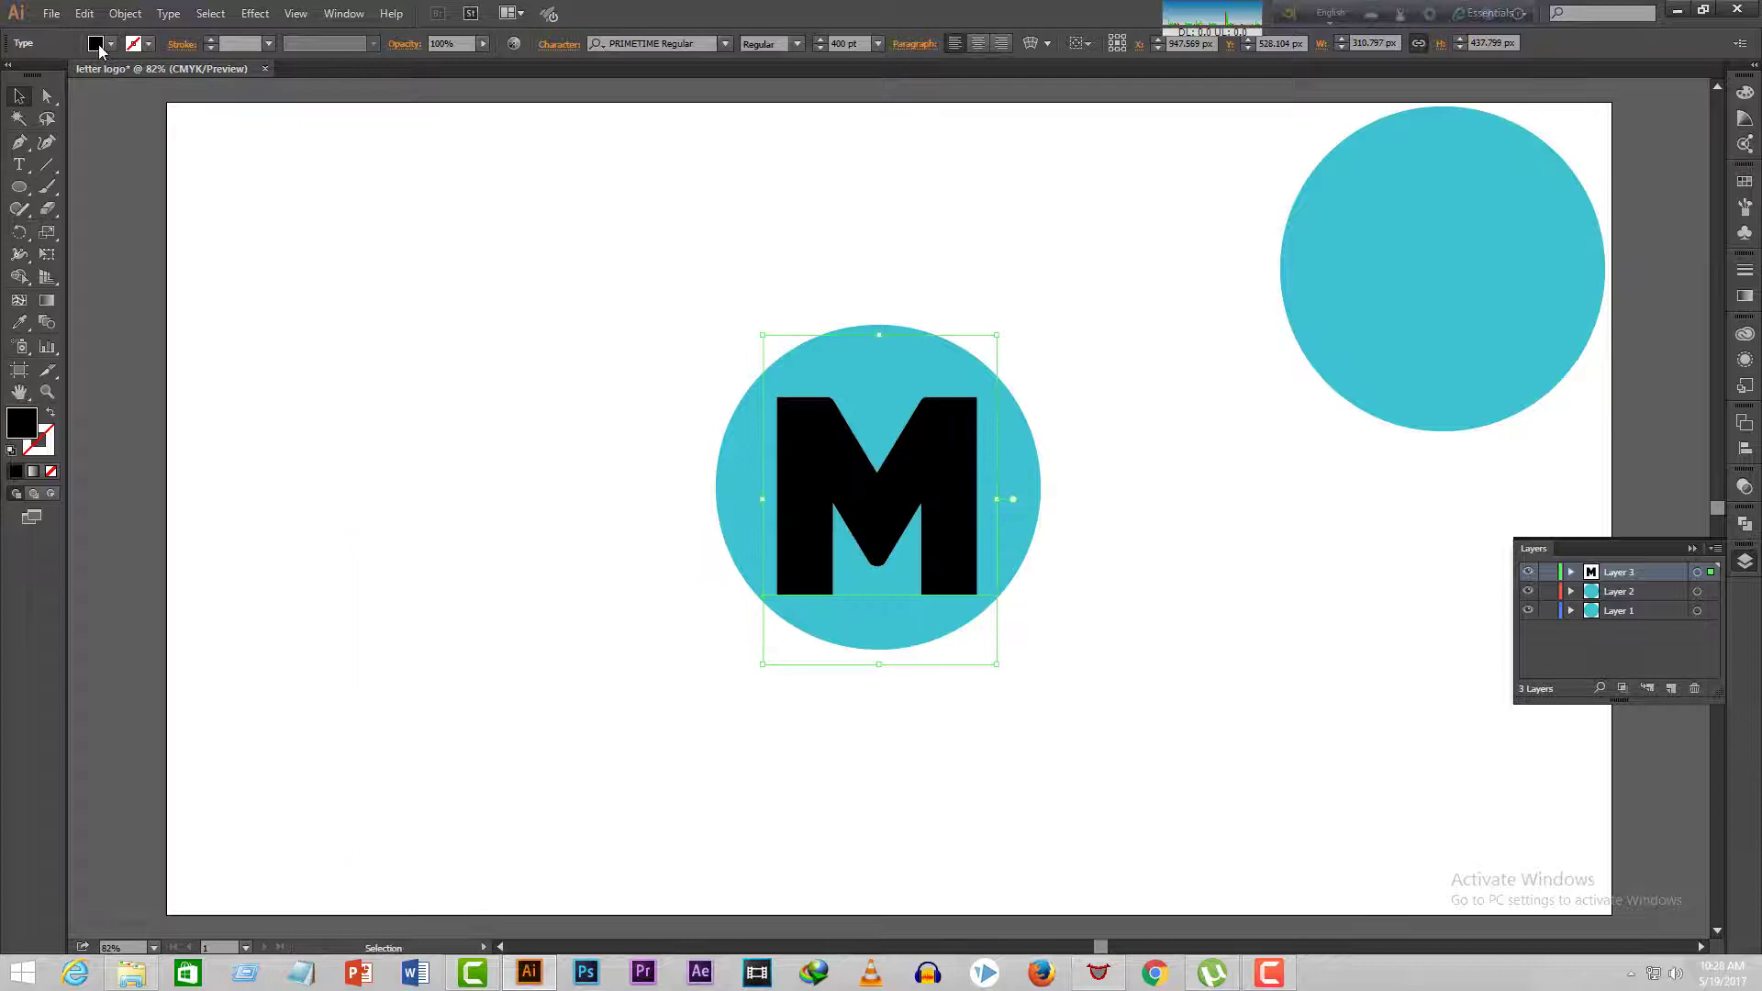
left_click(97, 44)
left_click(40, 72)
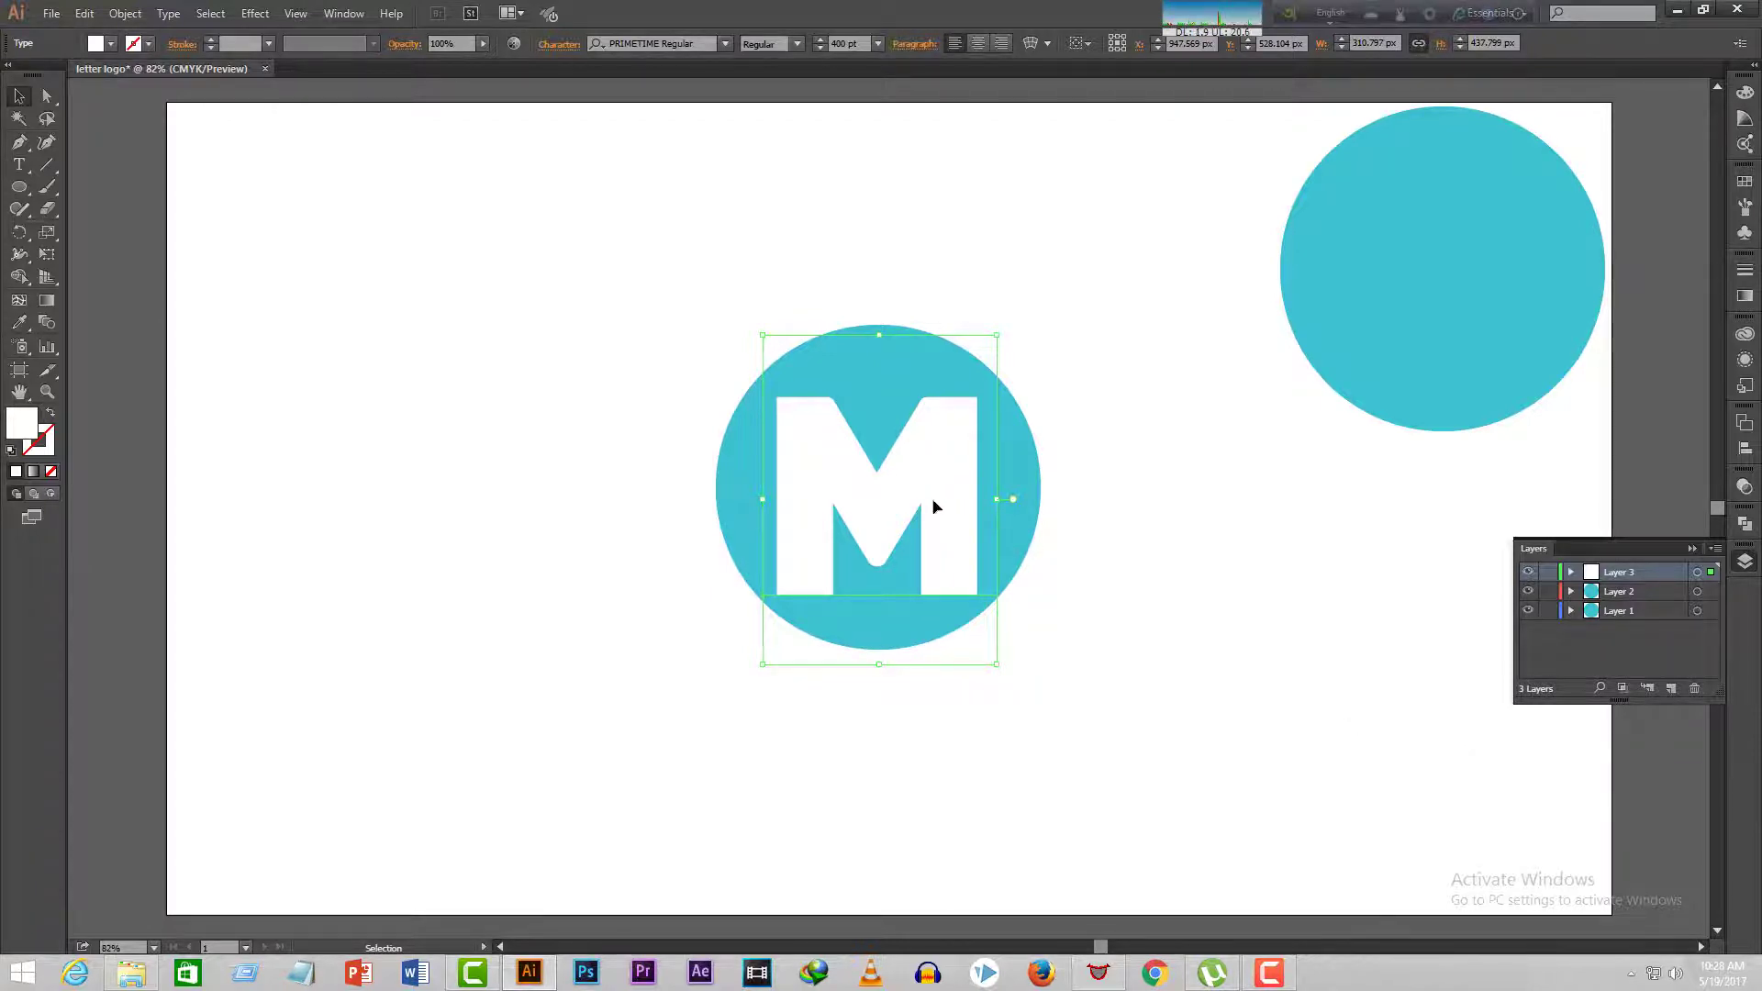
left_click(1569, 572)
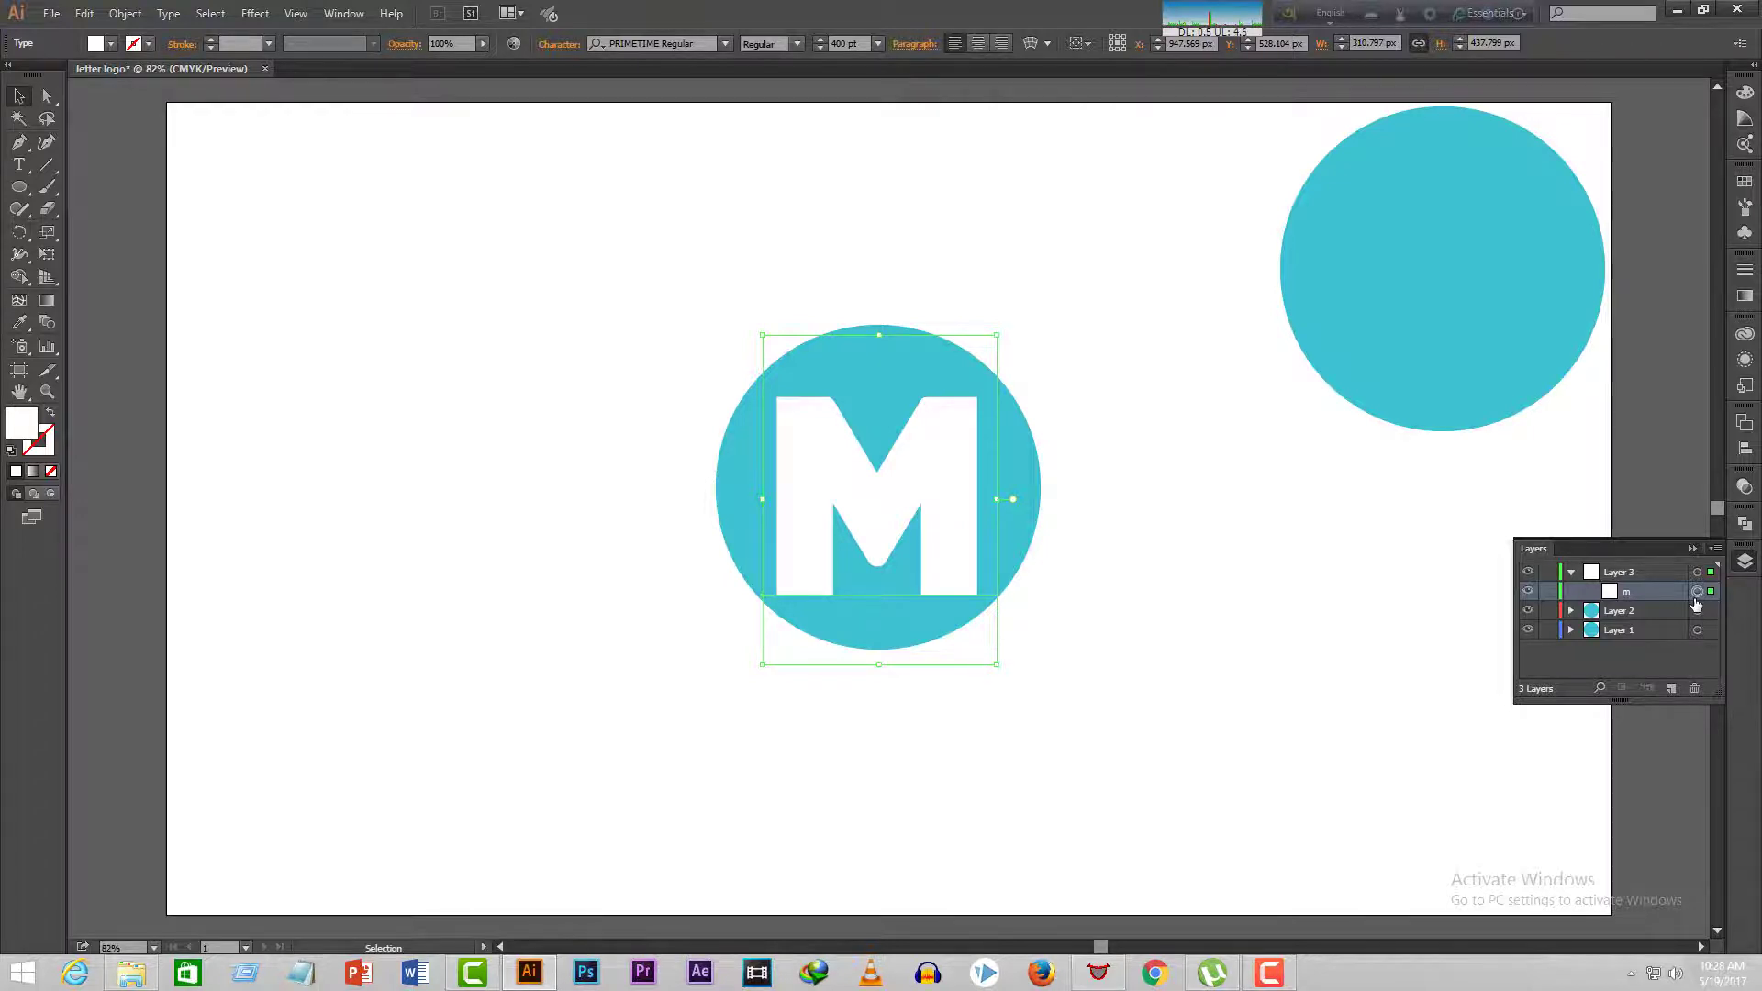
- Paste two in-place copies of the M and hide the top copy
key("ctrl+f")
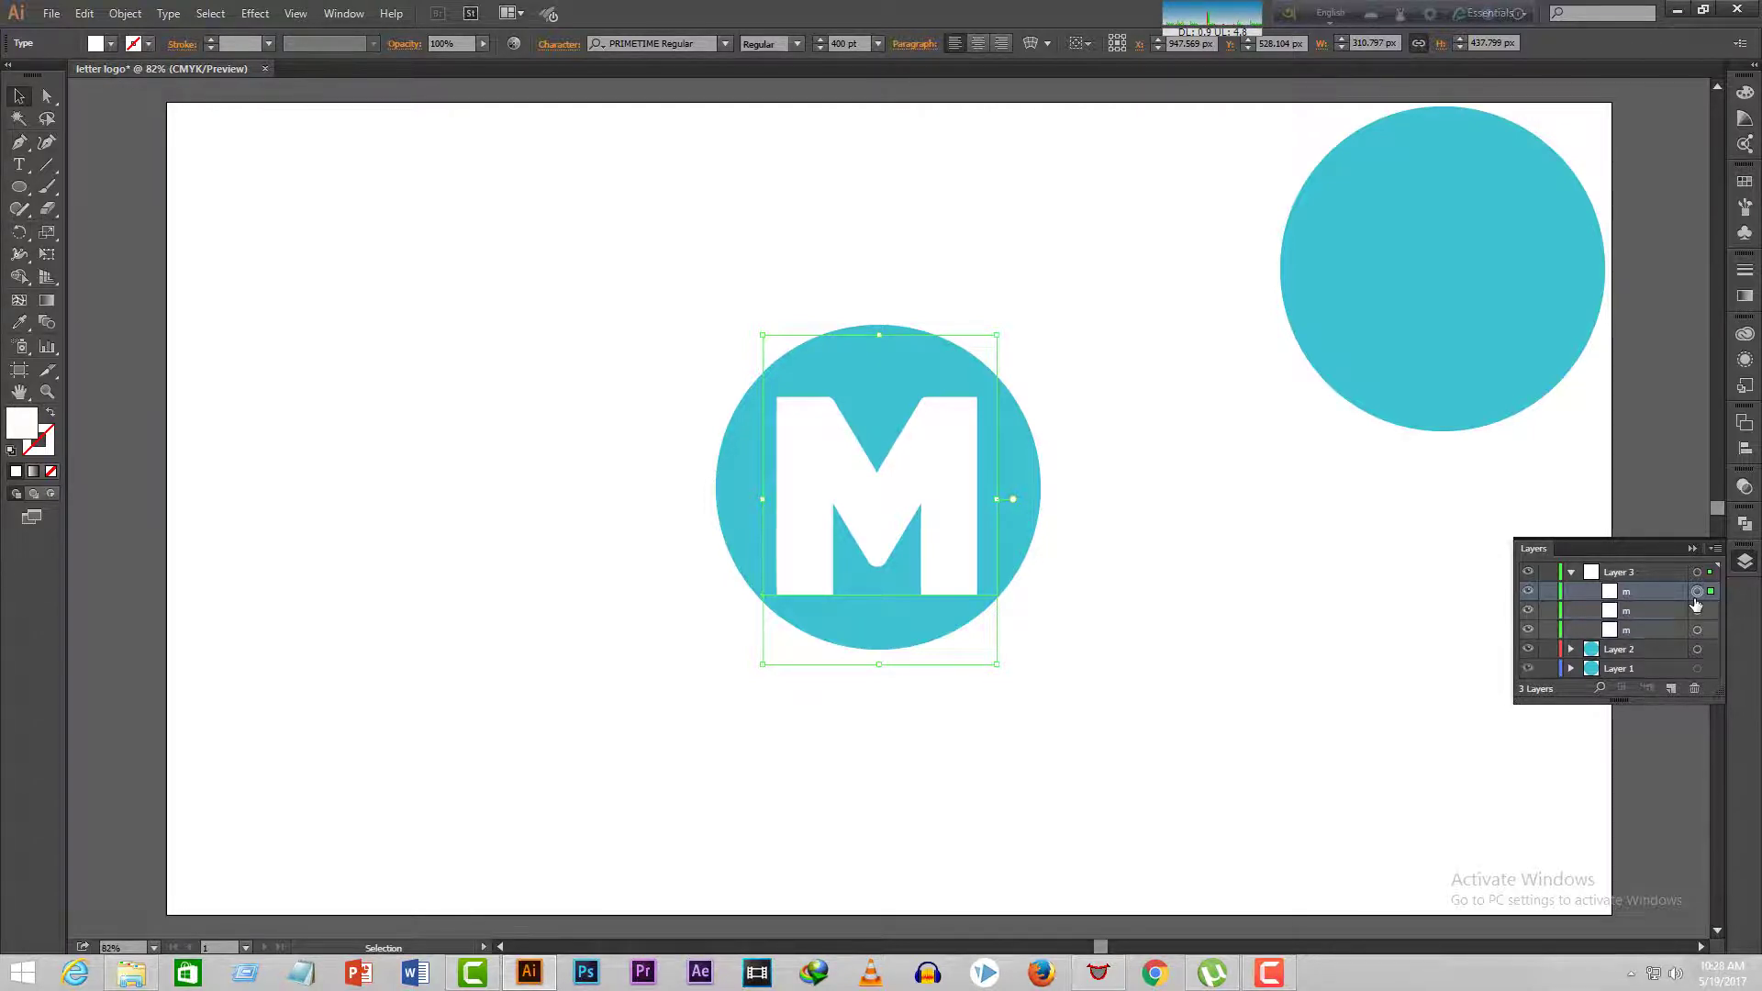
key("ctrl+f")
left_click(1528, 593)
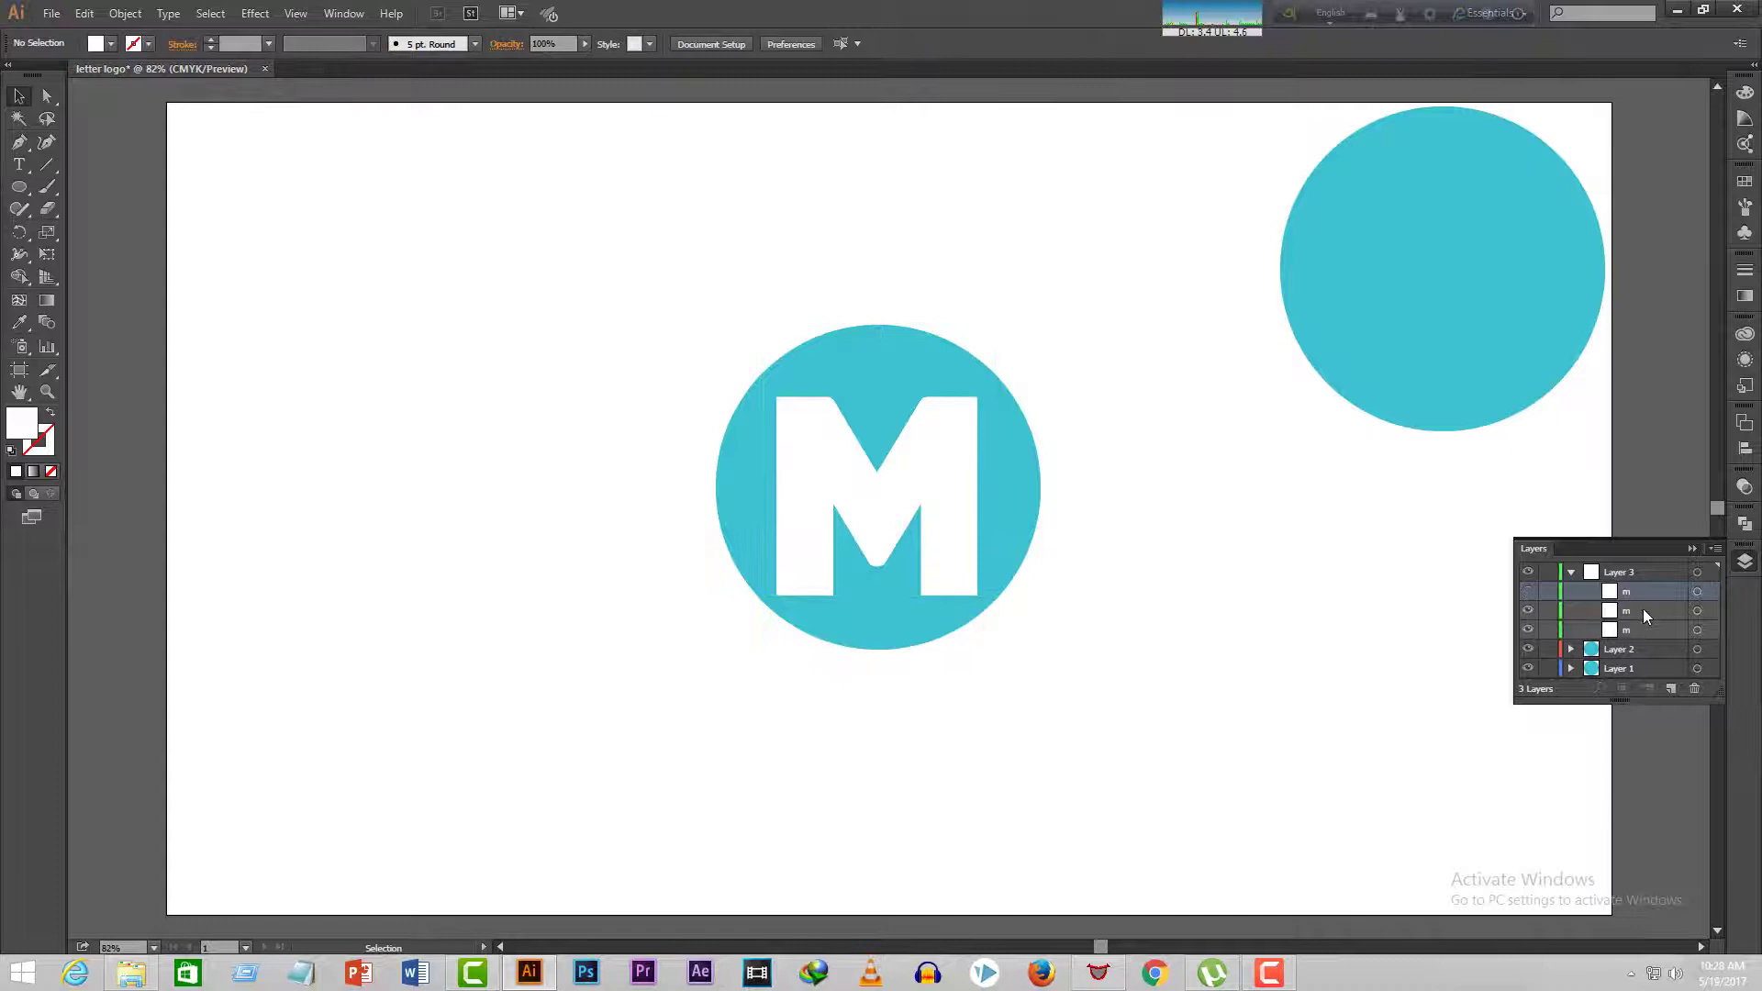
- Fill the two lower M copies with black from the Swatches panel
left_click(1714, 617)
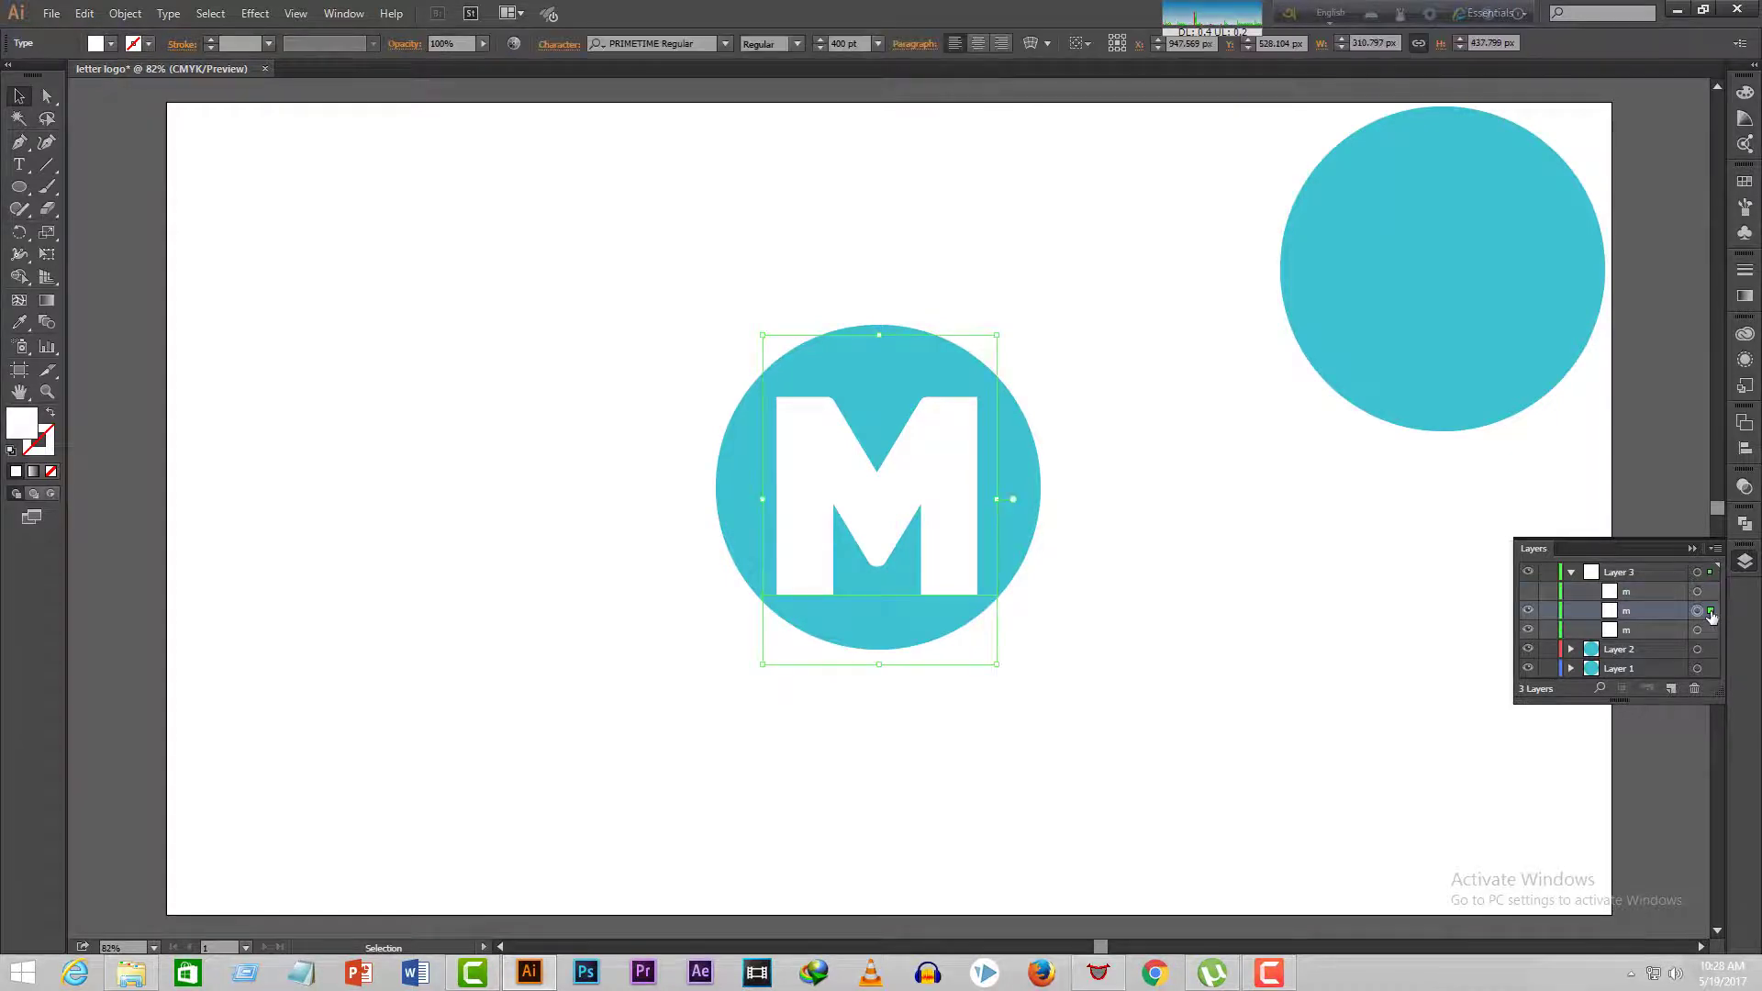
left_click(1744, 181)
left_click(1555, 222)
left_click(1744, 562)
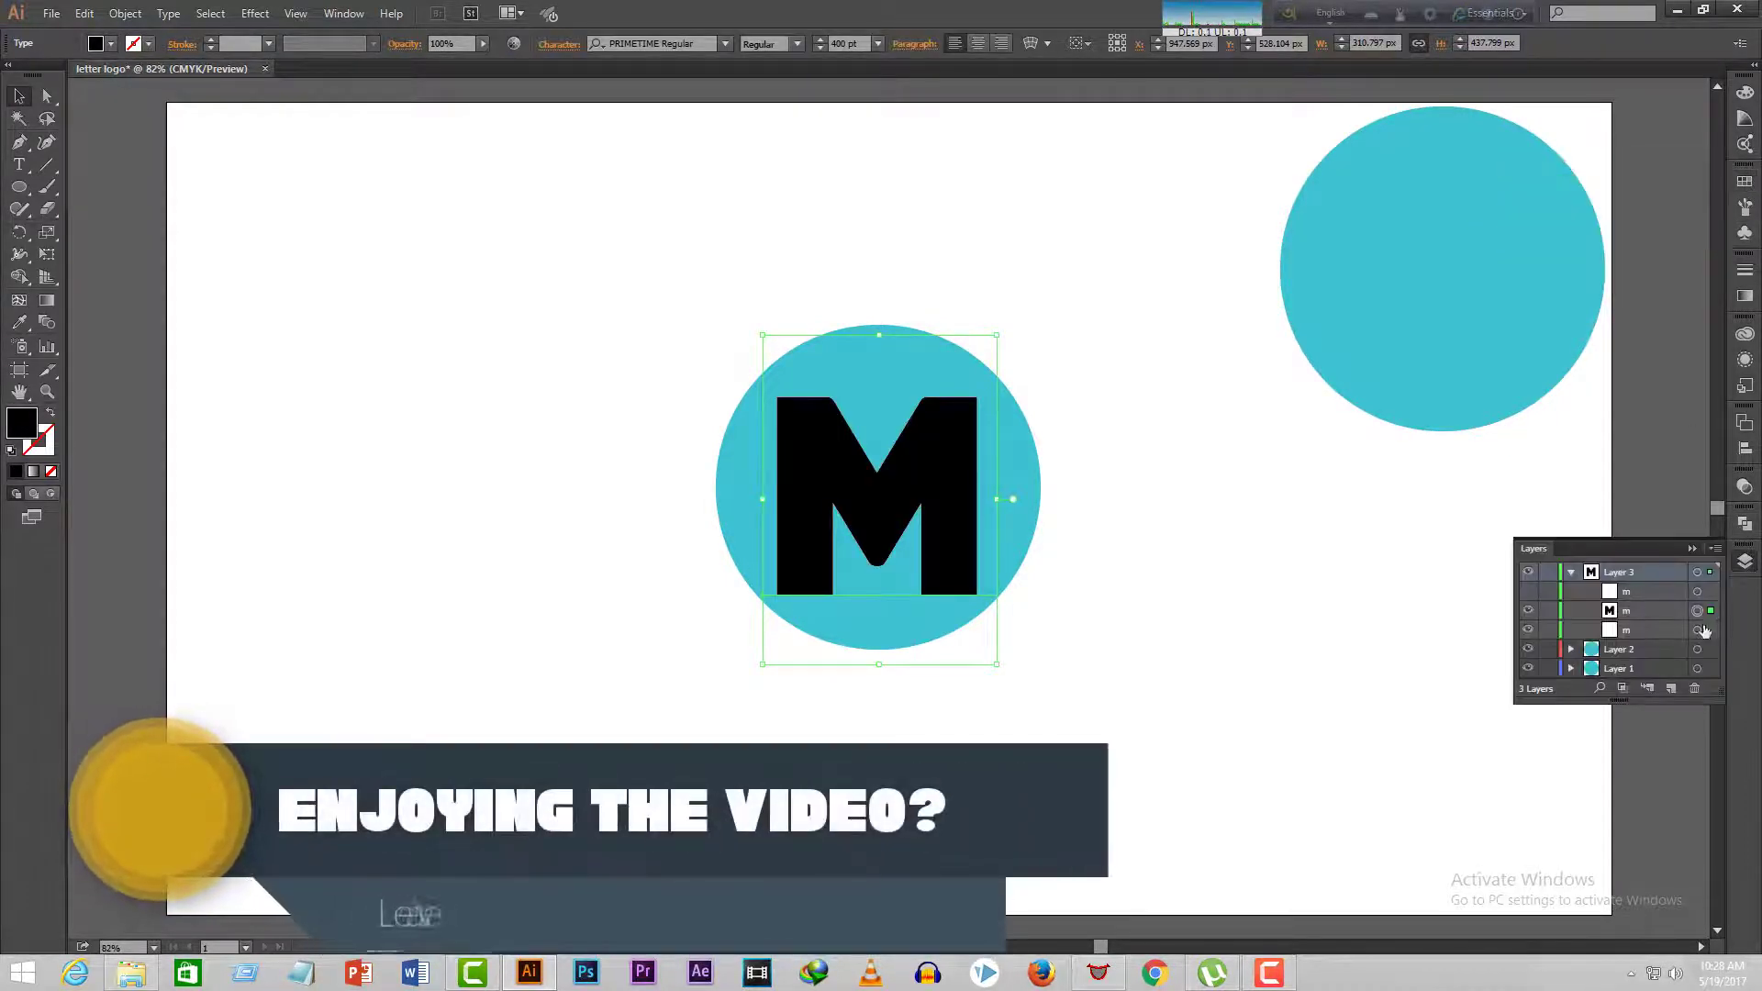
left_click(1698, 630)
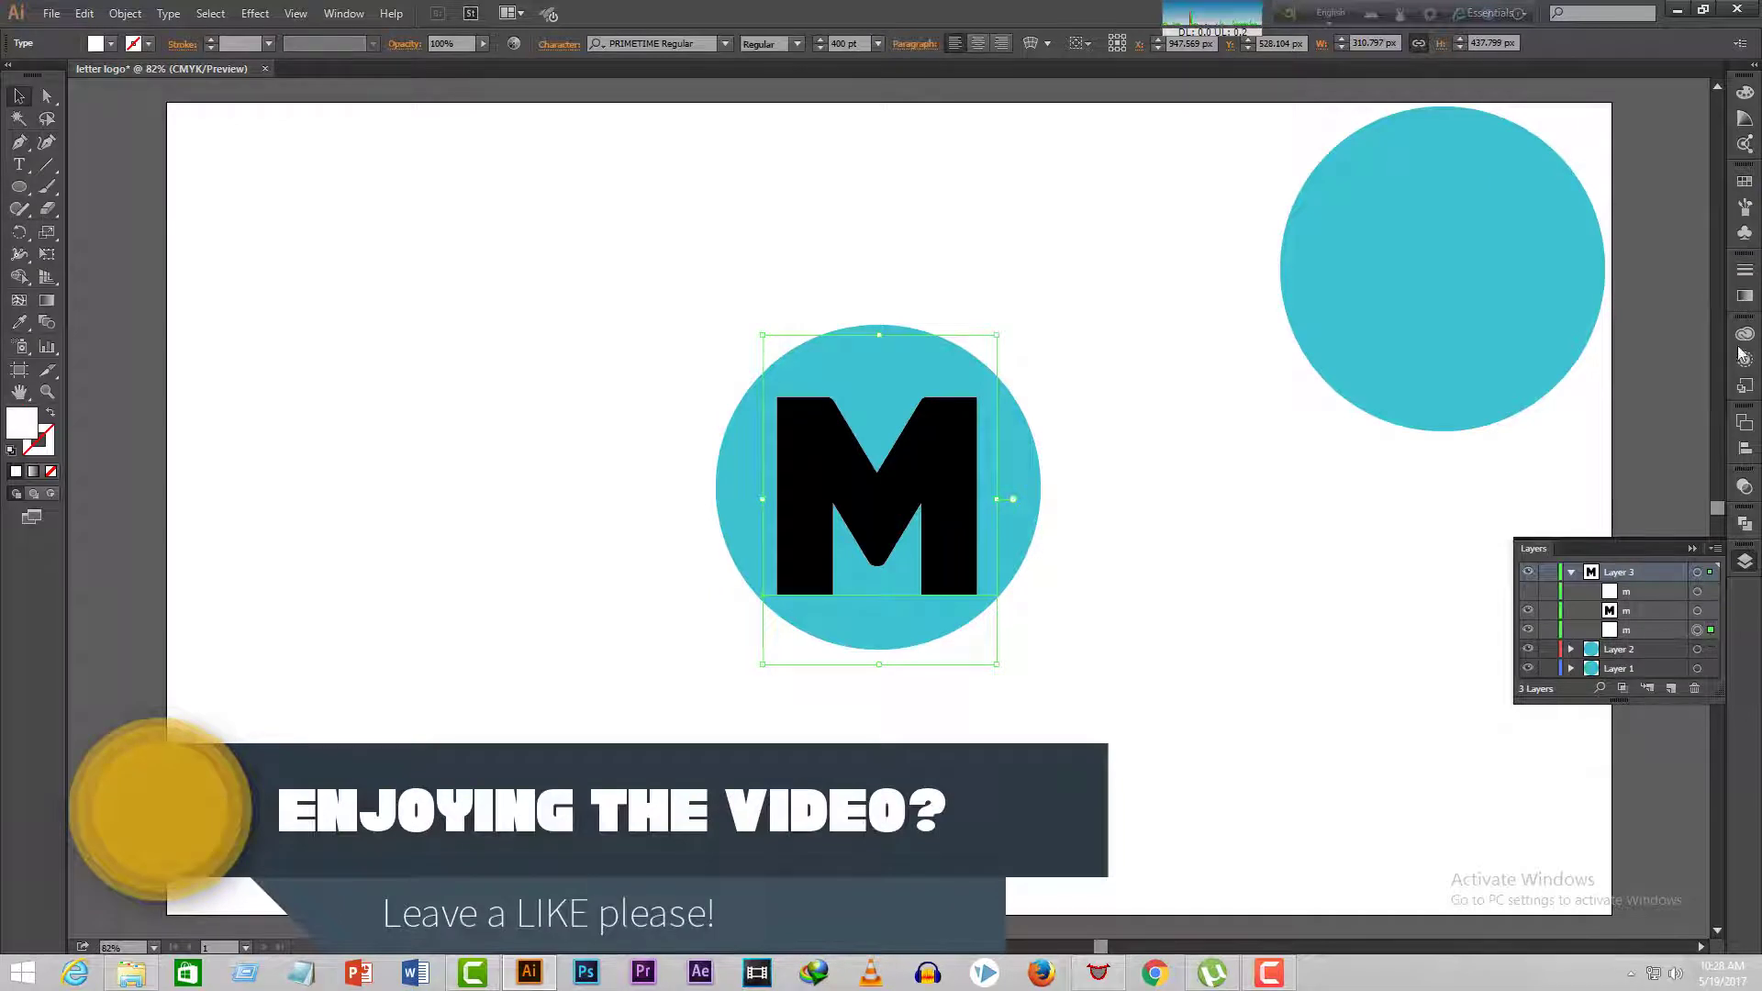
left_click(1745, 183)
left_click(1557, 223)
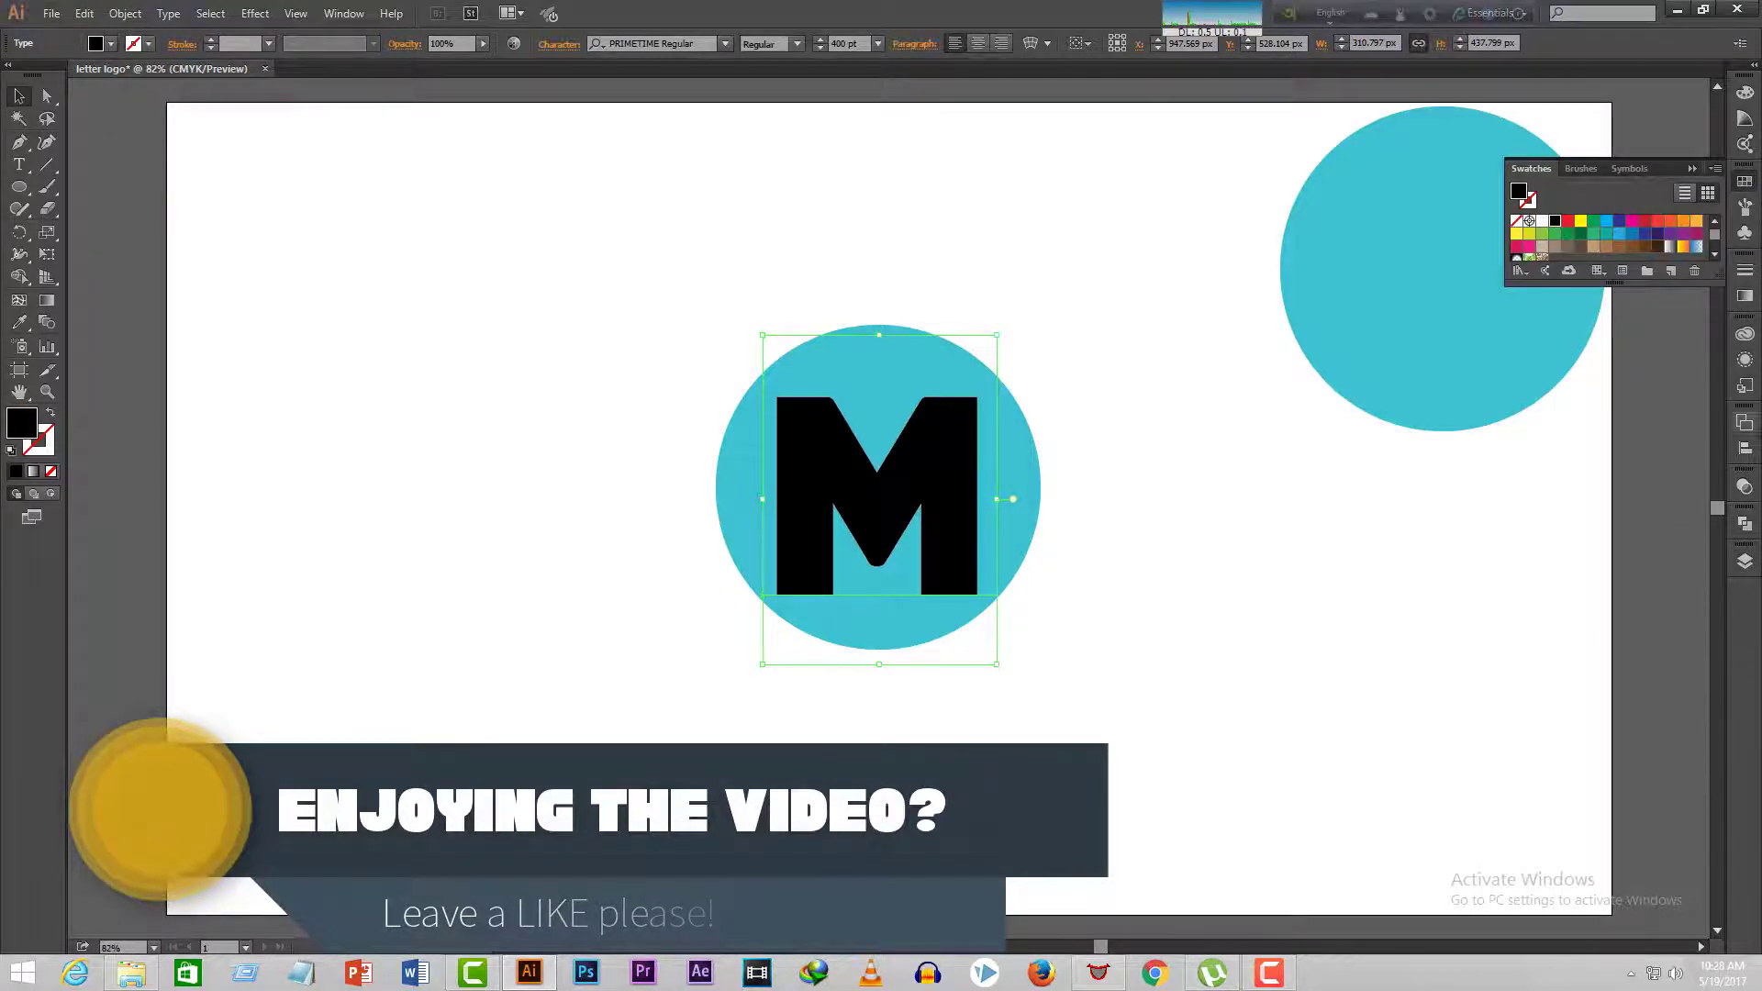
left_click(1744, 561)
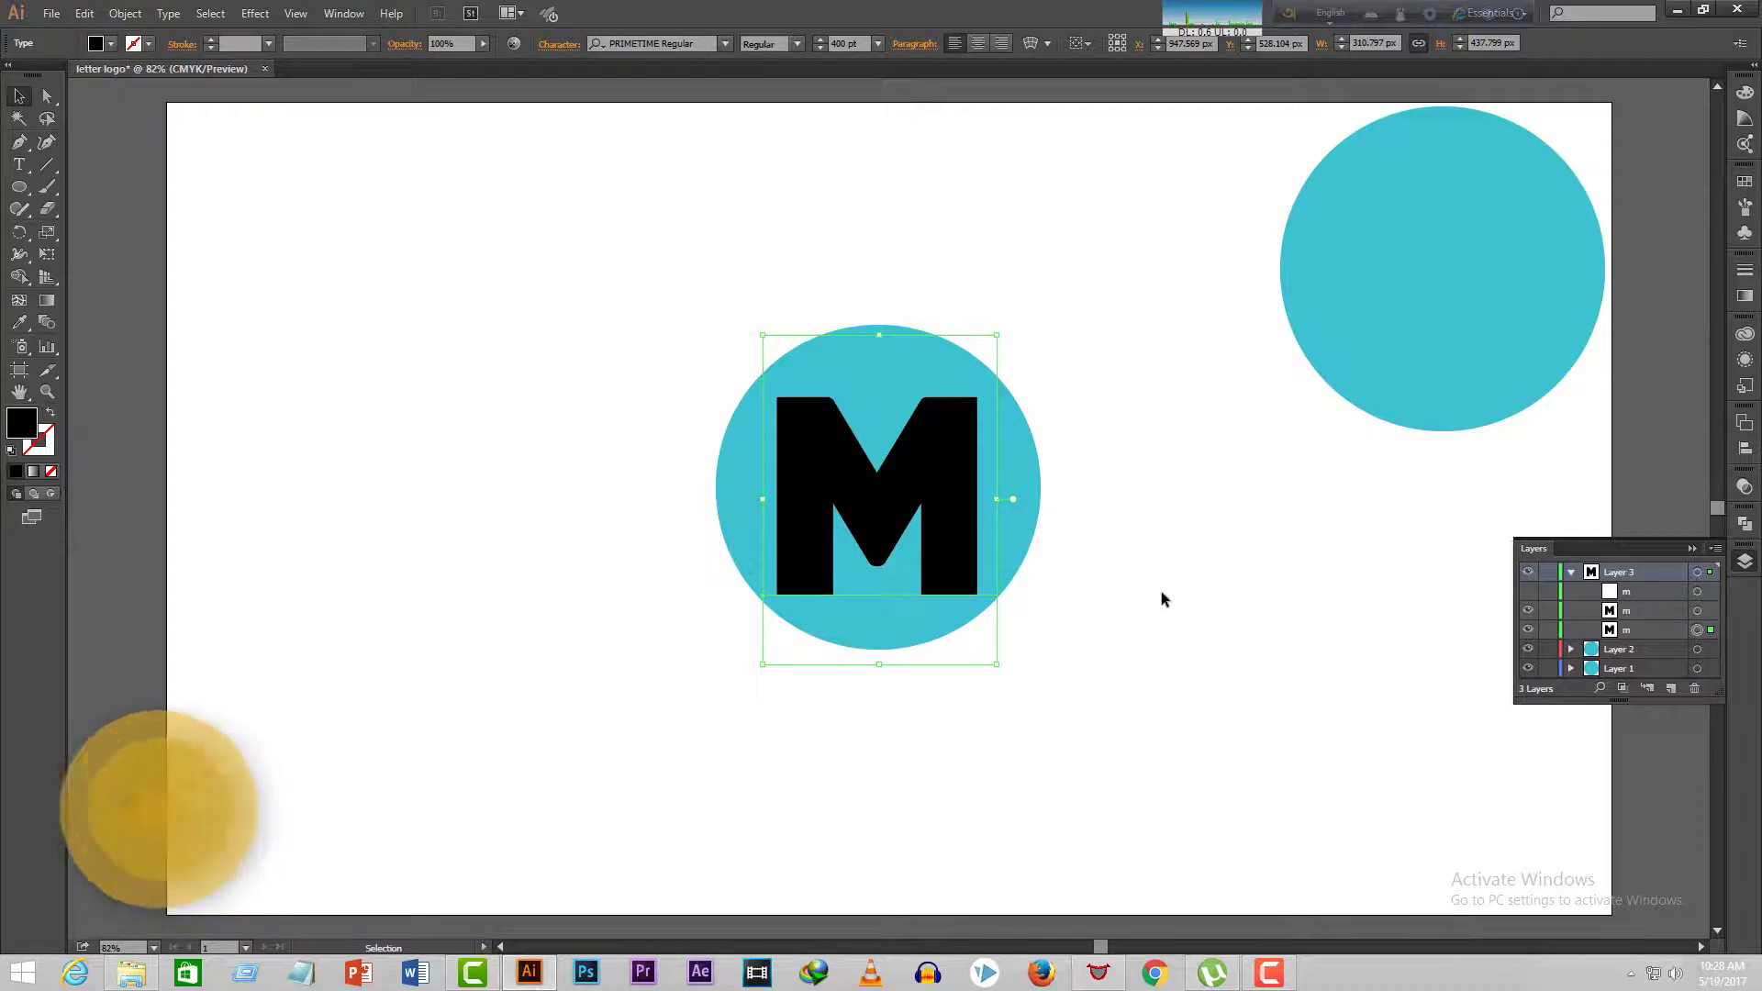
- Offset one black M copy down and to the right, partly below the circle
key("Down")
key("Down")
key("Down")
key("Down")
key("Down")
key("Down")
key("Down")
key("Down")
key("Down")
key("Down")
key("Down")
key("Down")
key("Down")
key("Down")
key("Down")
key("Down")
key("Down")
key("Down")
key("Down")
key("Down")
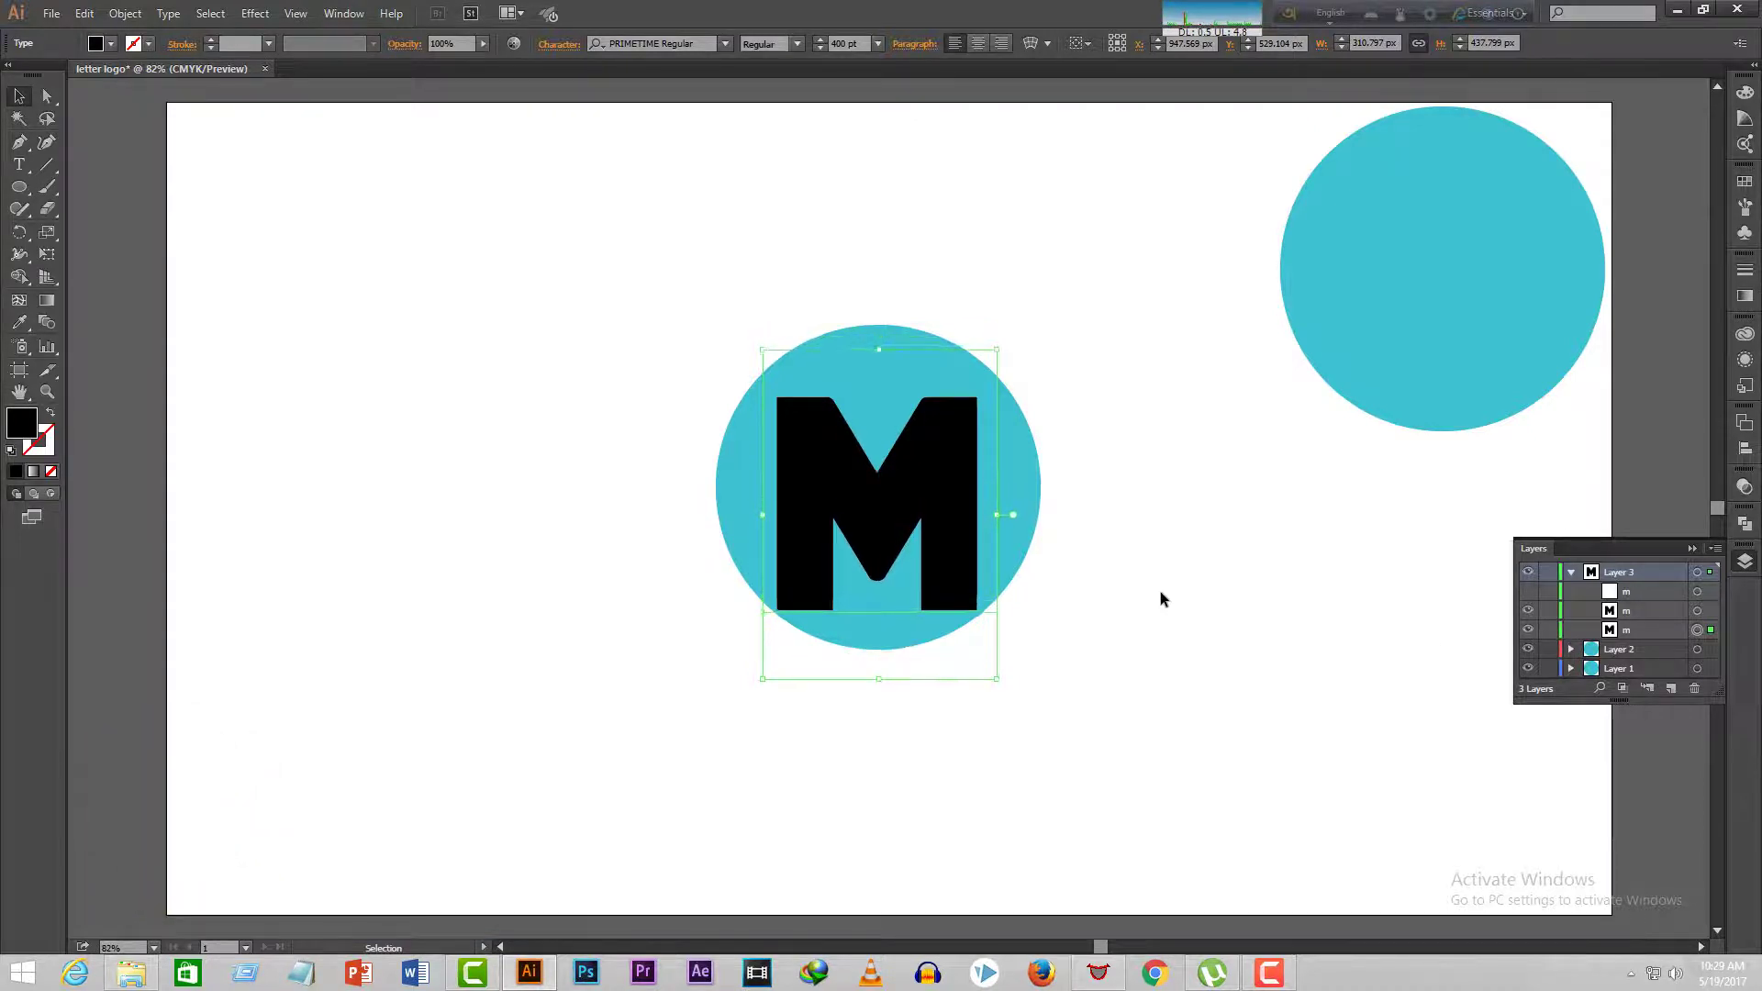
key("Down")
key("Down")
key("Down")
key("Down")
key("Down")
key("Down")
key("Down")
key("Down")
key("Down")
key("Down")
key("Down")
key("Down")
key("Down")
key("Down")
key("Down")
key("Down")
key("Down")
key("Down")
key("Down")
key("Down")
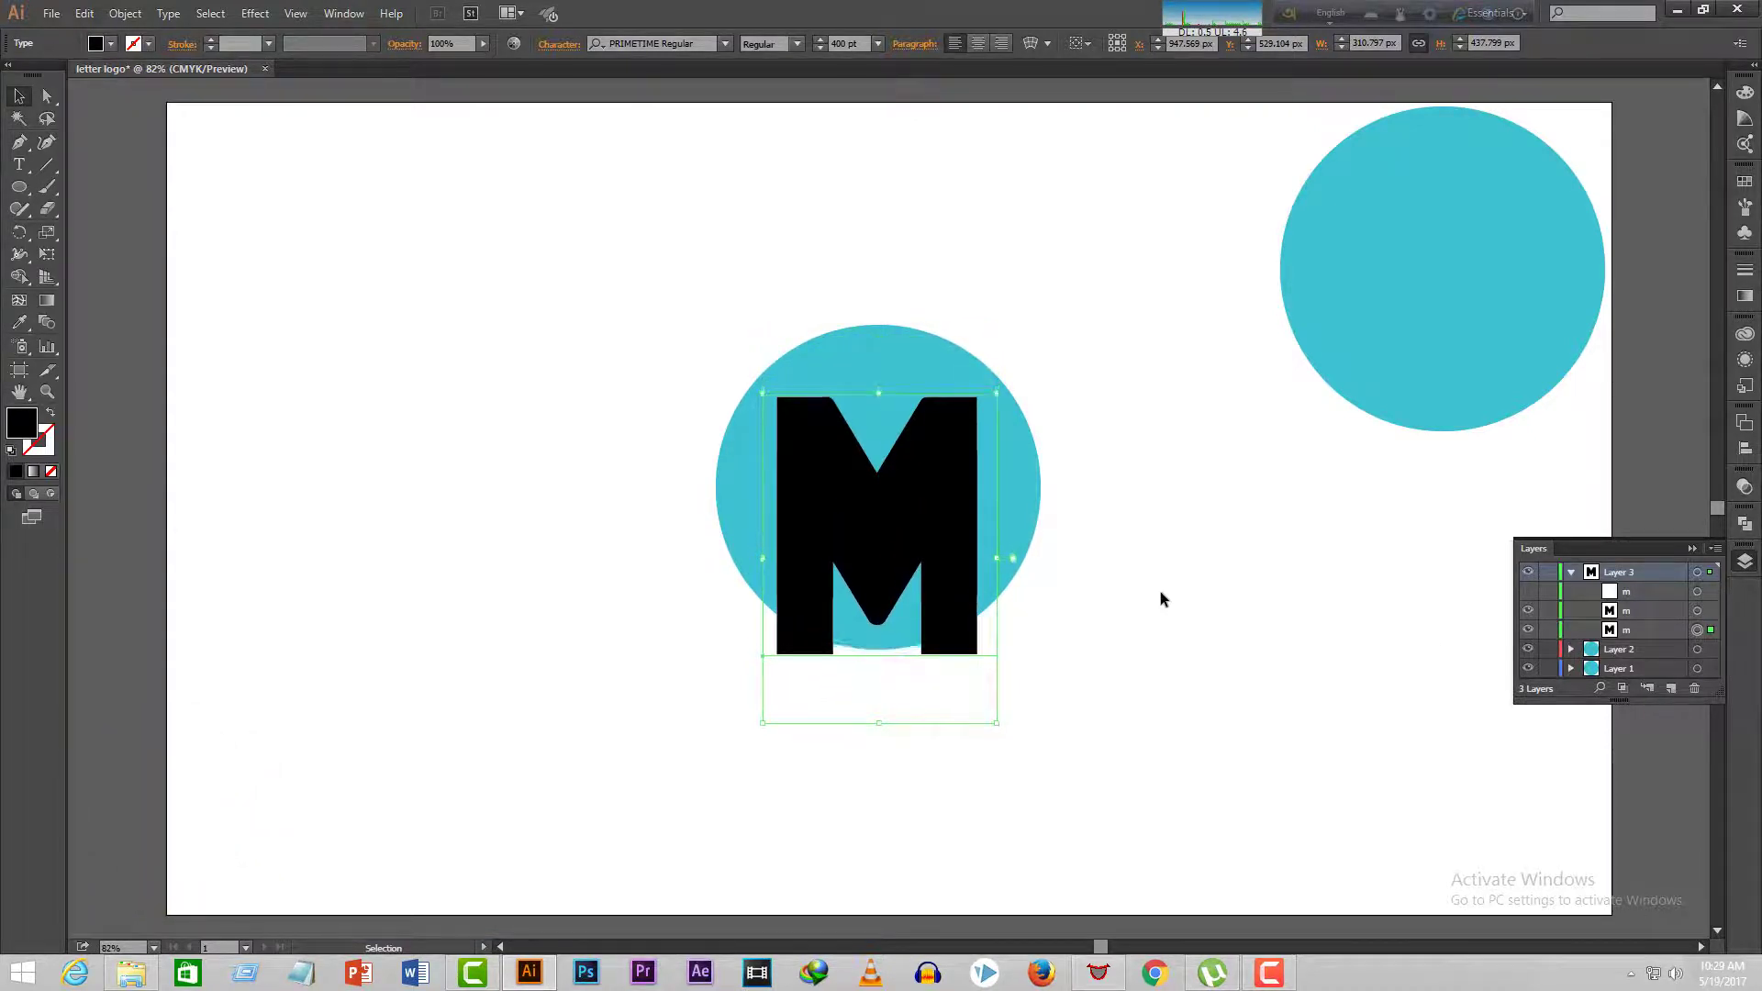
key("Down")
key("Down")
key("Down")
key("Down")
key("Down")
key("Down")
key("Down")
key("Down")
key("Down")
key("Down")
key("Down")
key("Down")
key("Right")
key("Right")
key("Right")
key("Right")
key("Right")
key("Right")
key("Right")
key("Right")
key("Right")
key("Right")
key("Right")
key("Right")
key("Right")
key("Right")
key("Right")
key("Right")
key("Right")
key("Right")
key("Right")
key("Right")
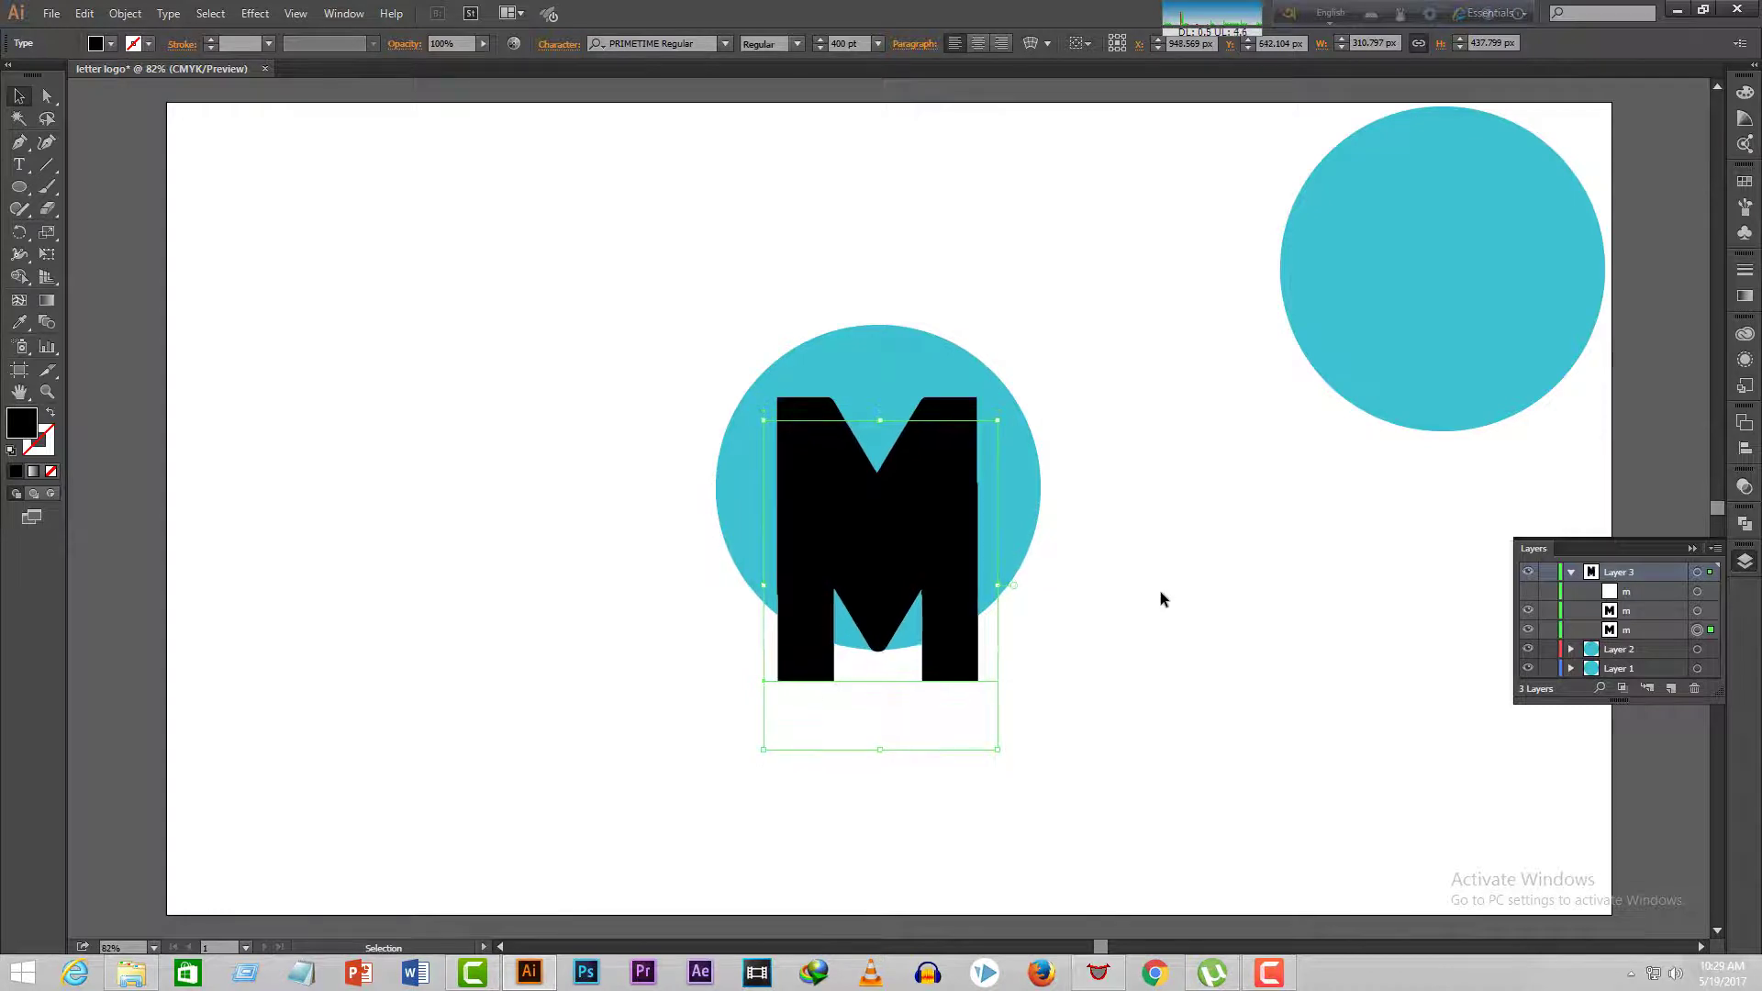
key("Right")
key("Right")
key("Right")
key("Right")
key("Right")
key("Right")
key("Right")
key("Right")
key("Right")
key("Right")
key("Right")
key("Right")
key("Right")
key("Right")
key("Right")
key("Right")
key("Right")
key("Right")
key("Right")
key("Right")
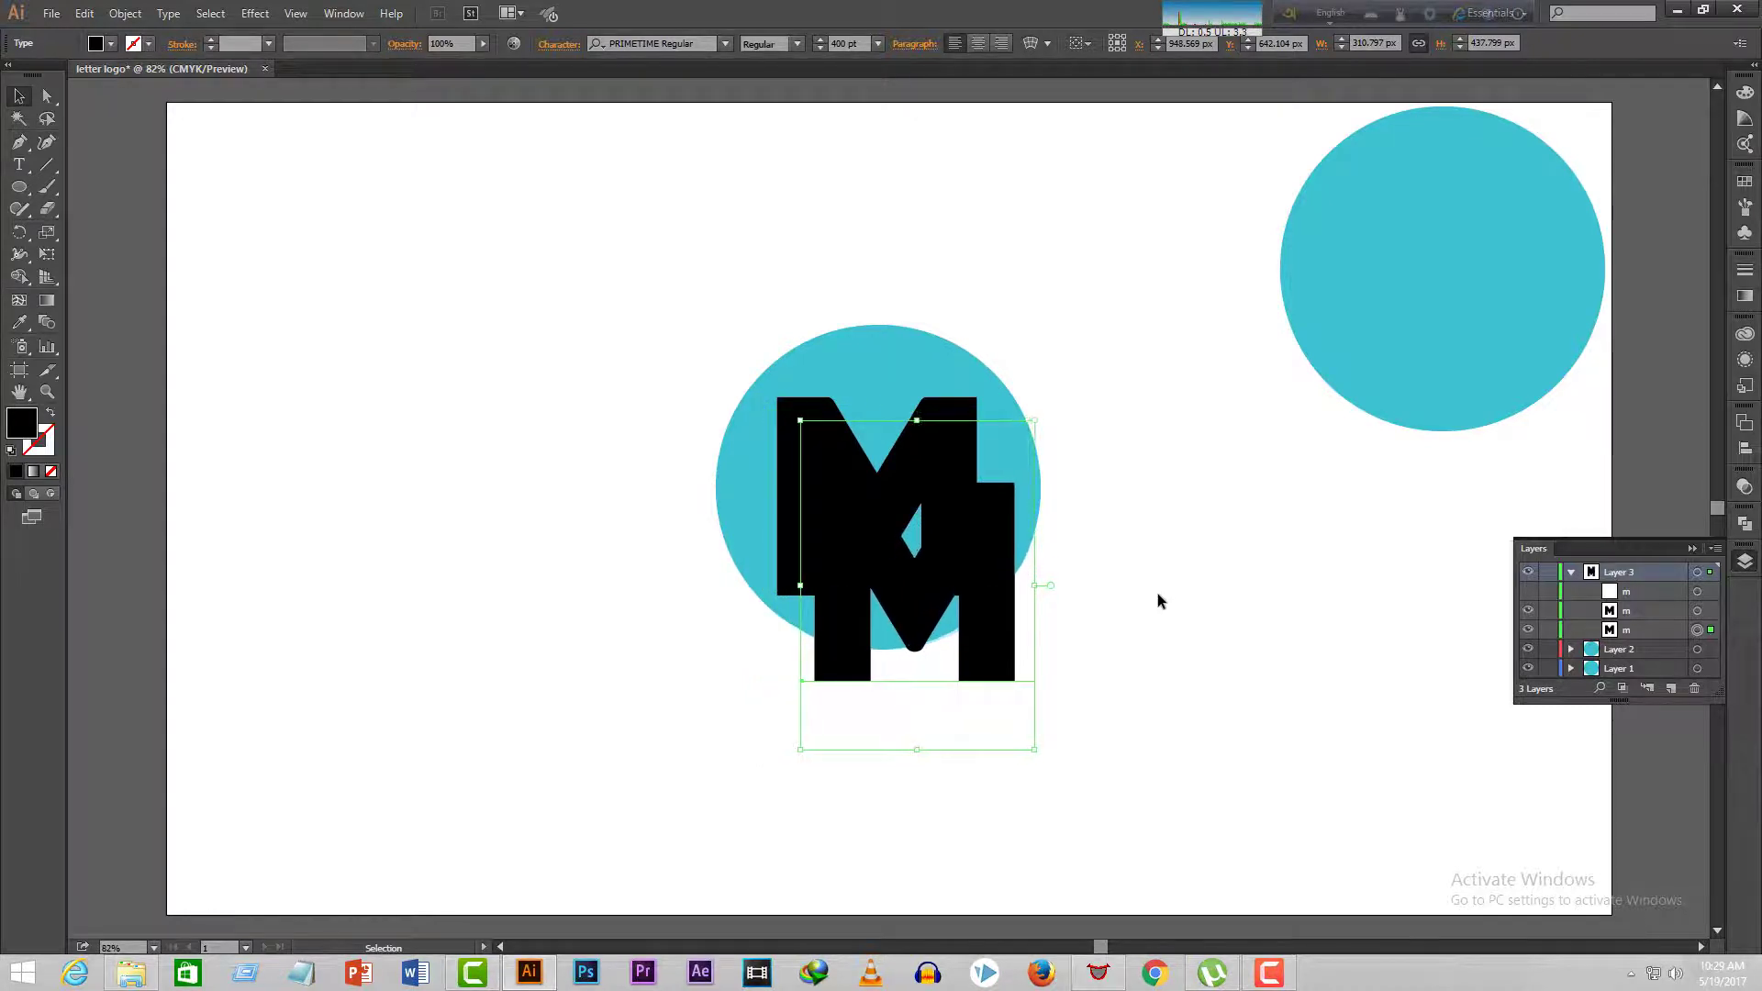
key("Right")
key("Right")
key("Right")
key("Right")
key("Right")
key("Right")
key("Right")
key("Right")
key("Right")
key("Right")
key("Right")
key("Right")
key("Right")
key("Right")
key("Right")
key("Right")
key("Right")
key("Right")
key("Right")
key("Right")
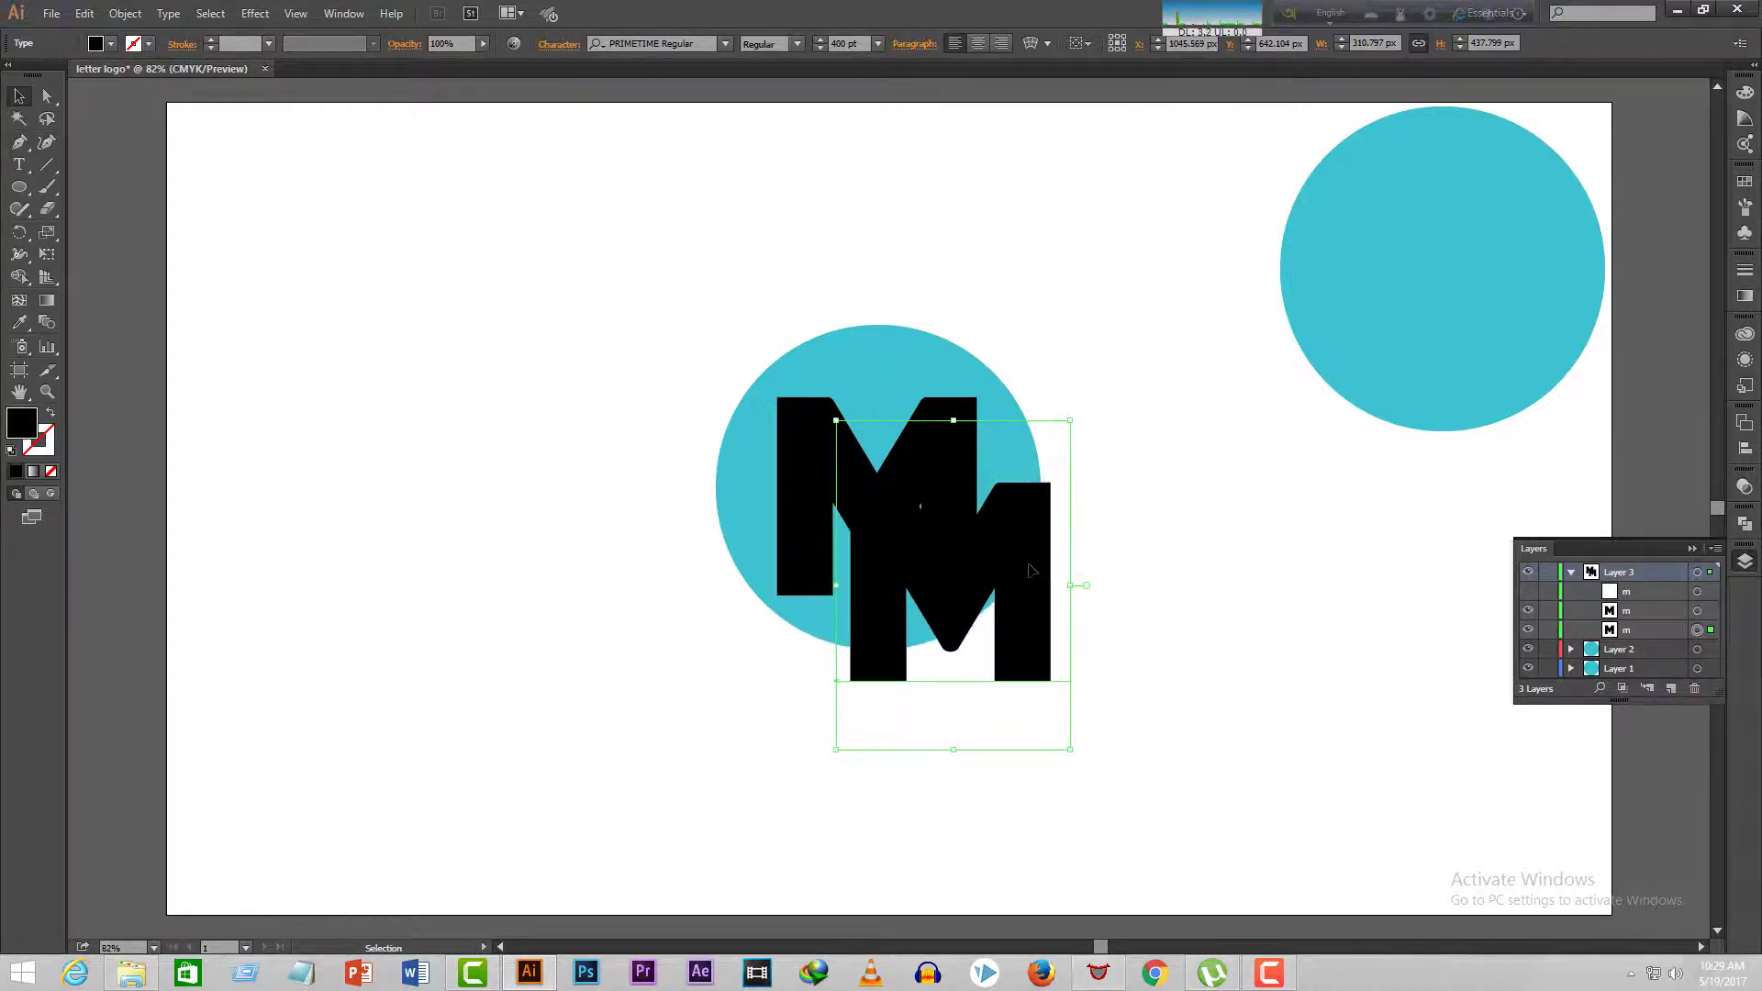
left_click_drag(1029, 564, 1056, 662)
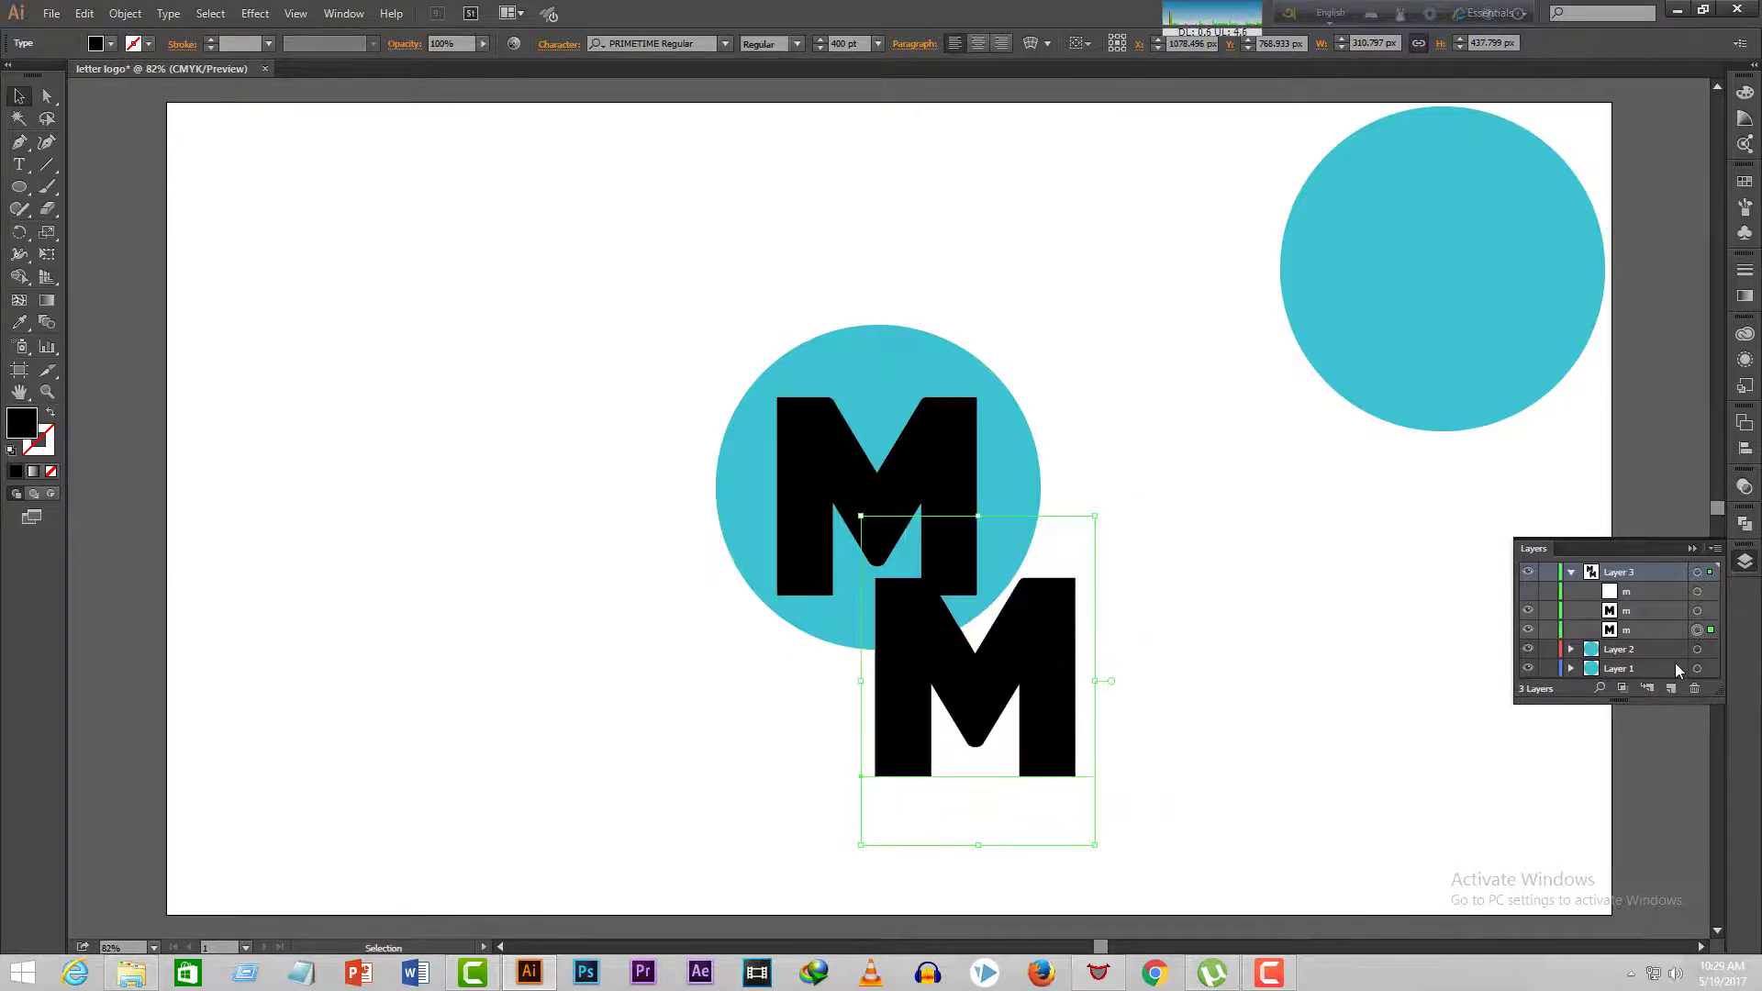
- Select both black Ms and set blend spacing to Specified Distance 4 px, Align to Page
left_click(1710, 611, "shift")
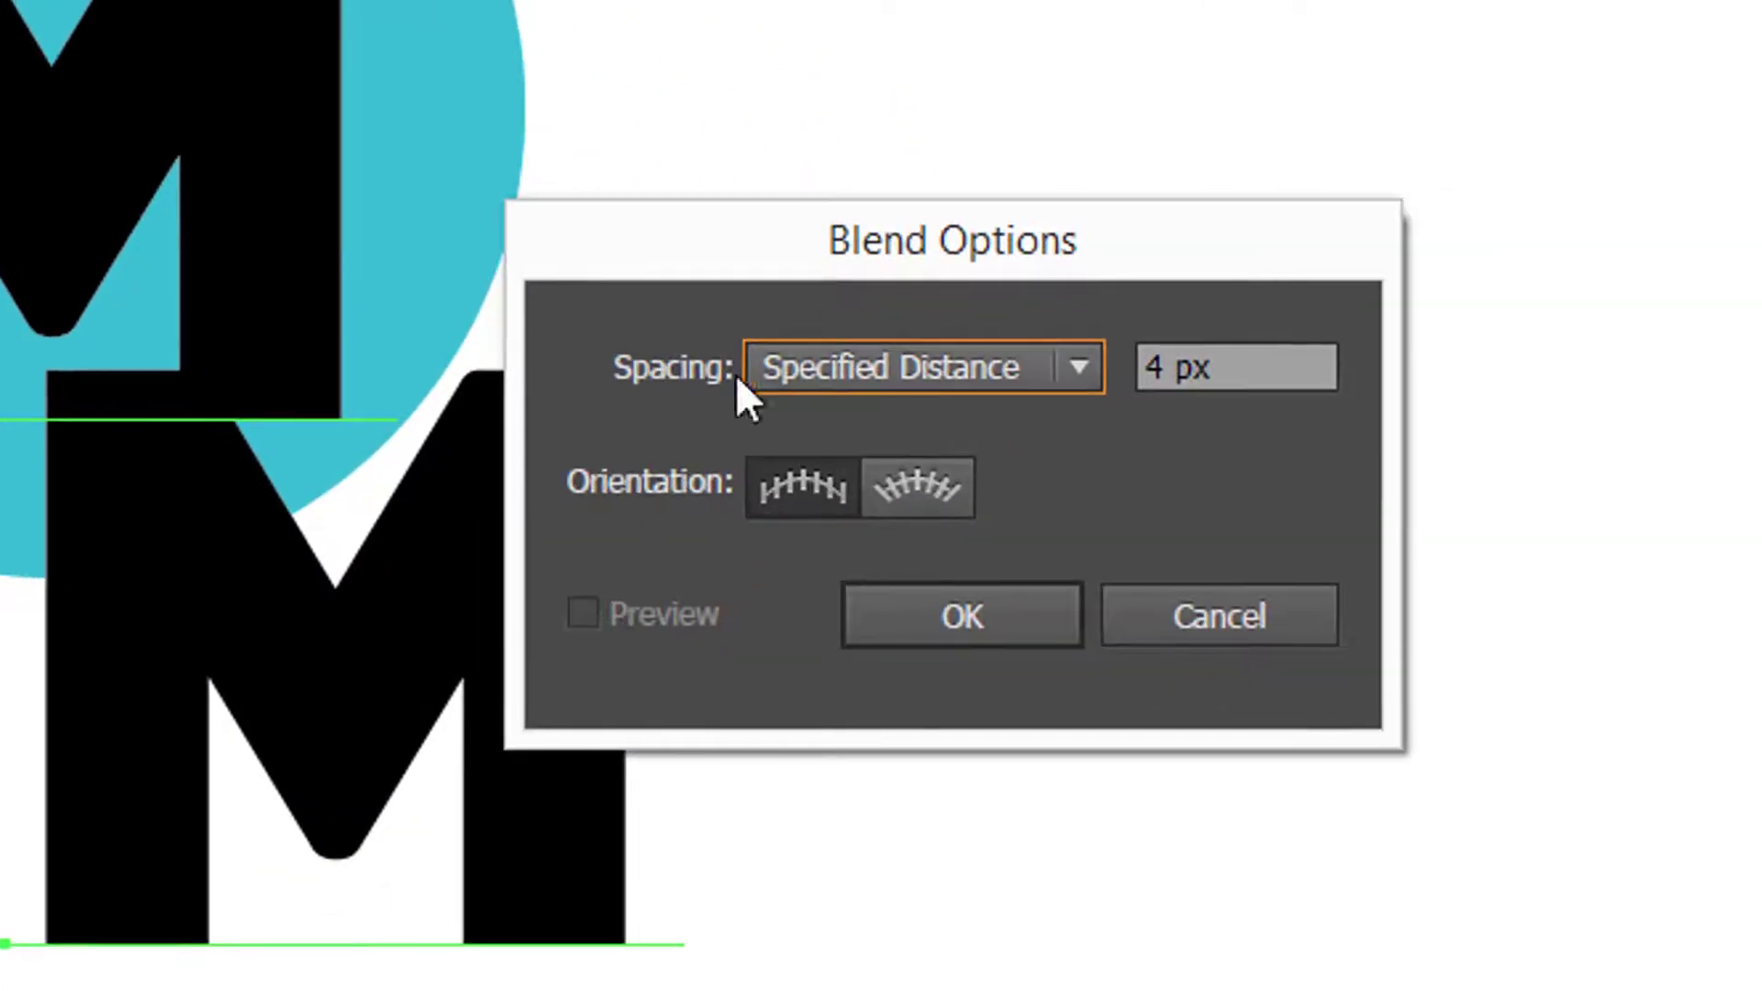
left_click(1083, 367)
left_click(923, 548)
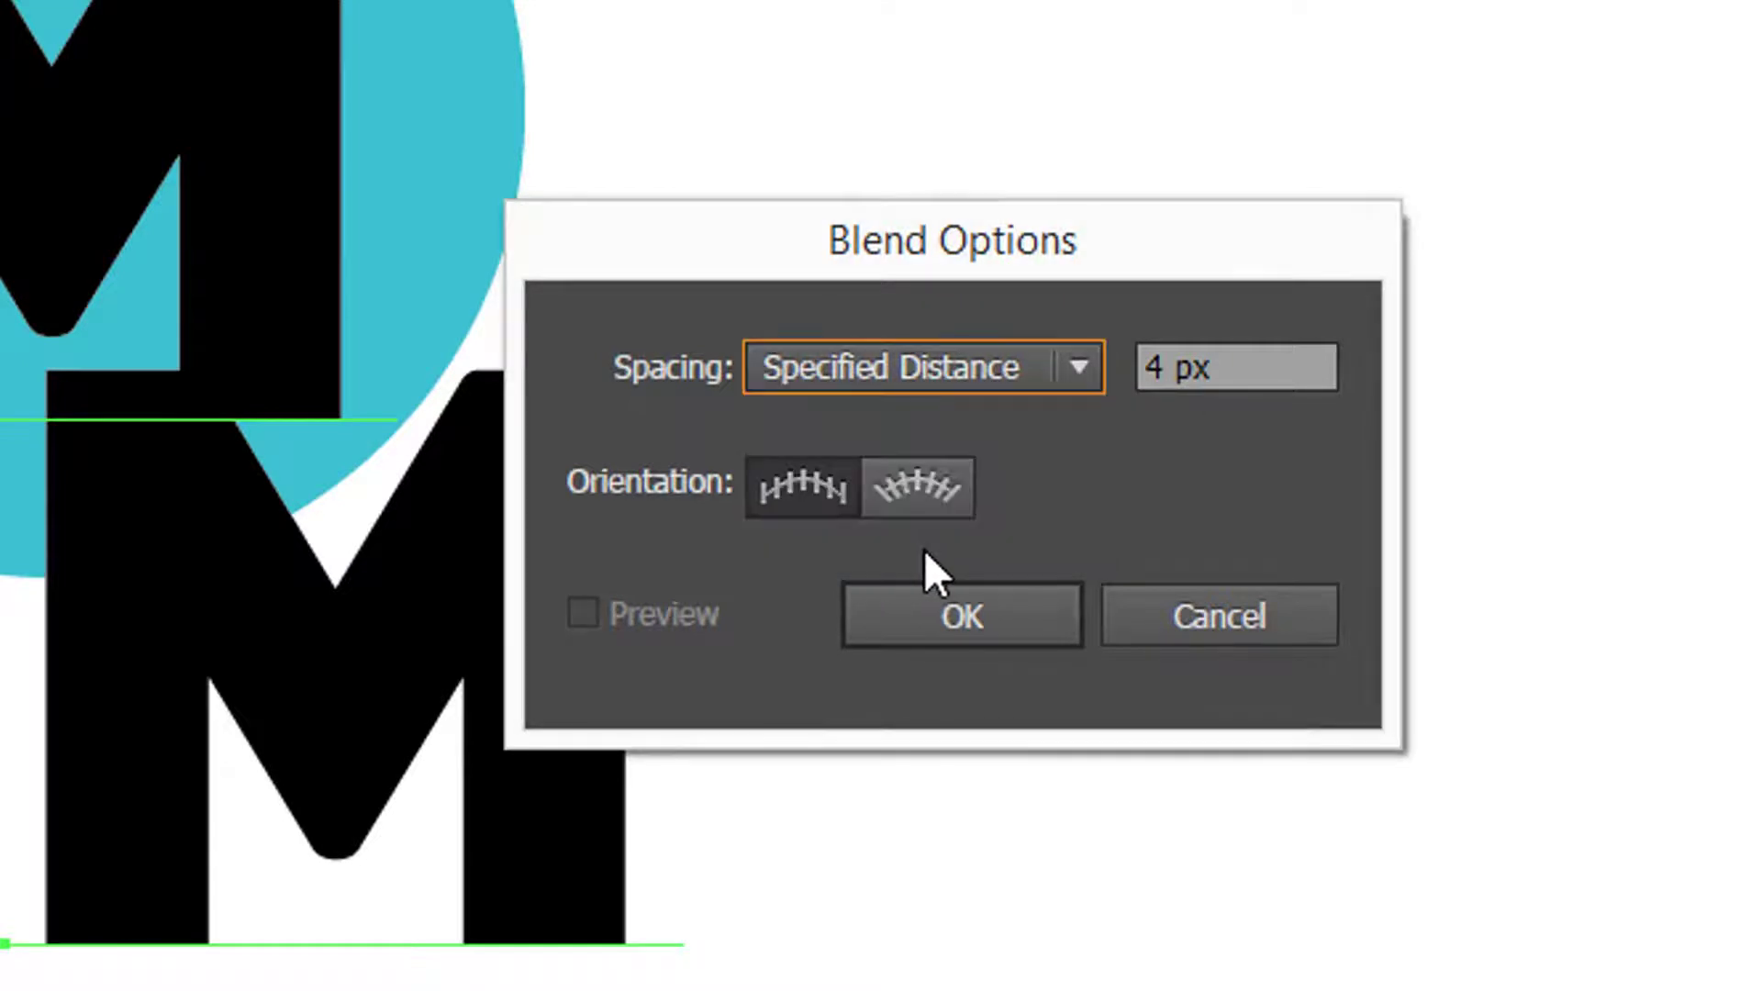
left_click_drag(1246, 365, 1088, 365)
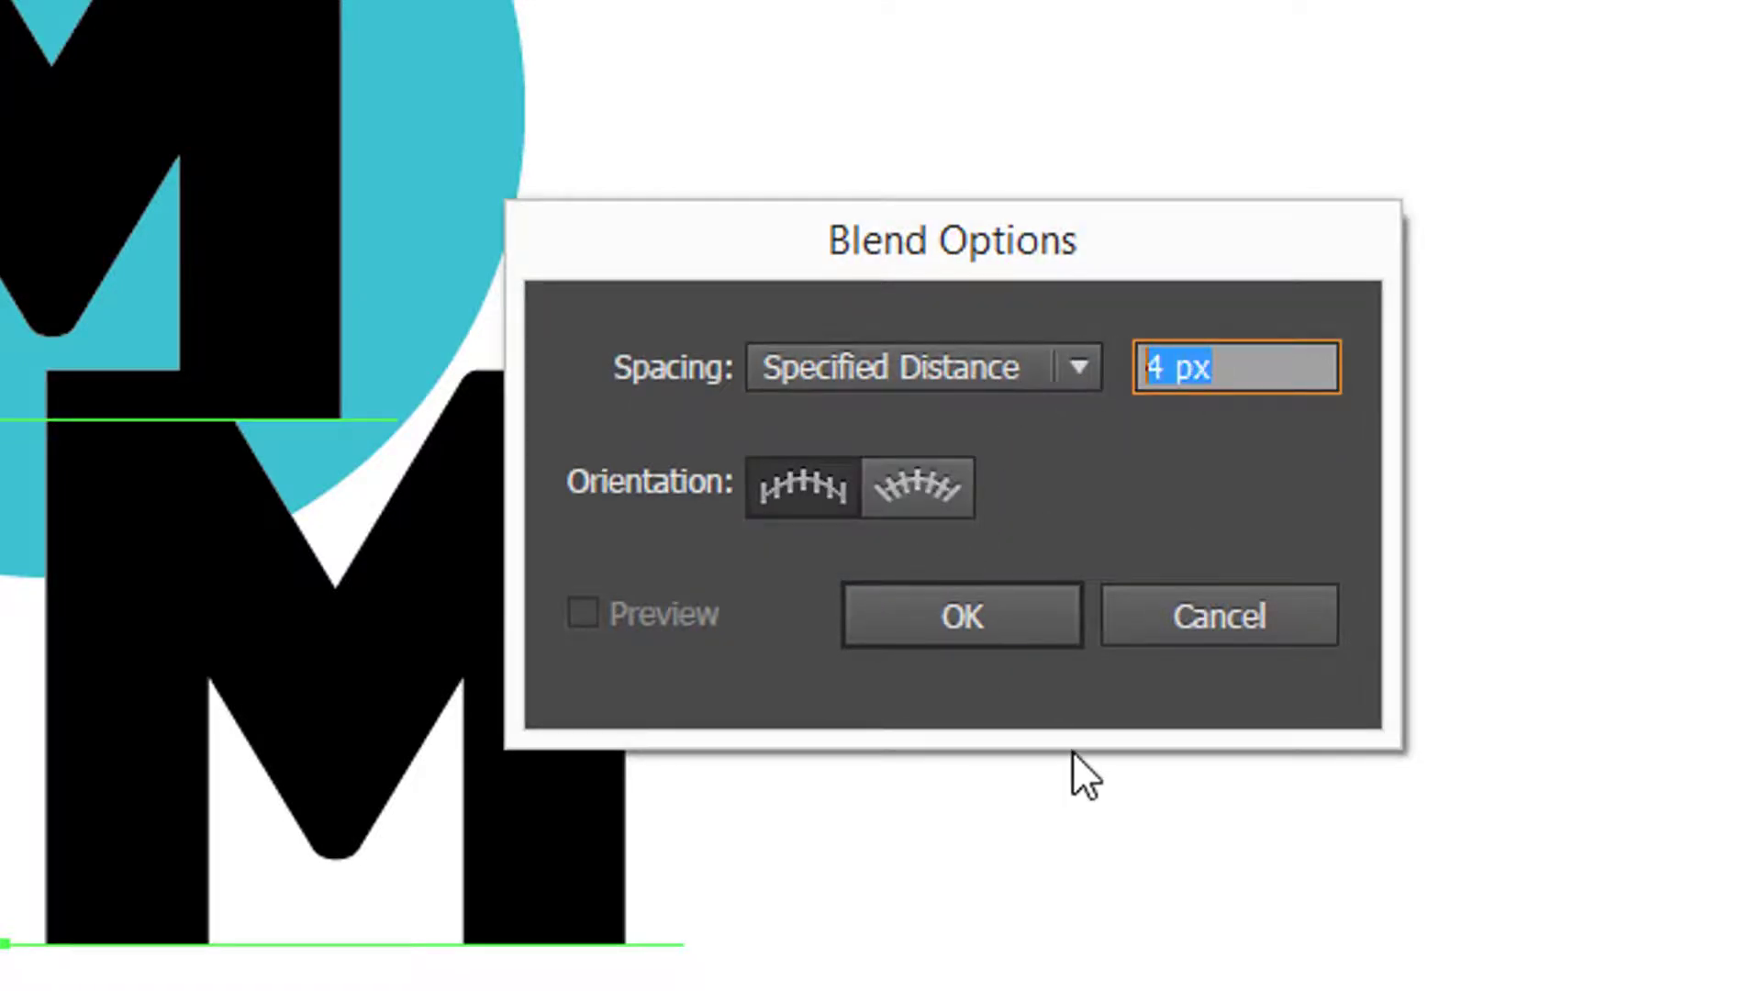
left_click(805, 502)
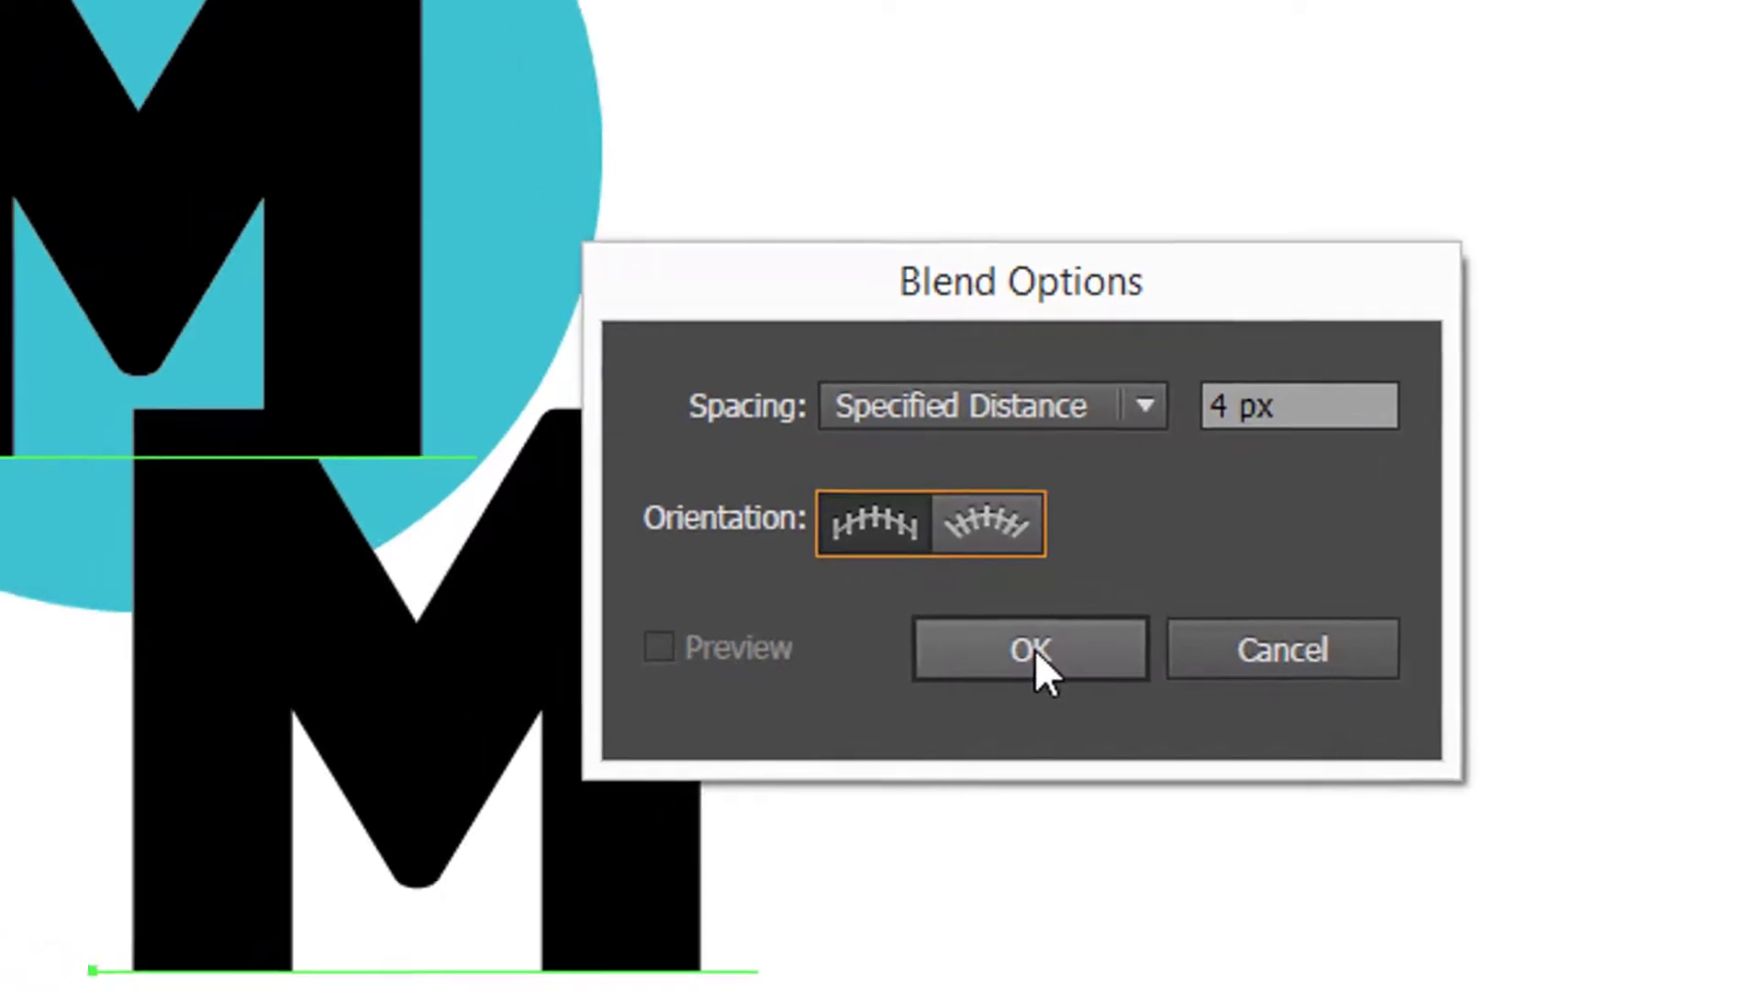
left_click(1033, 648)
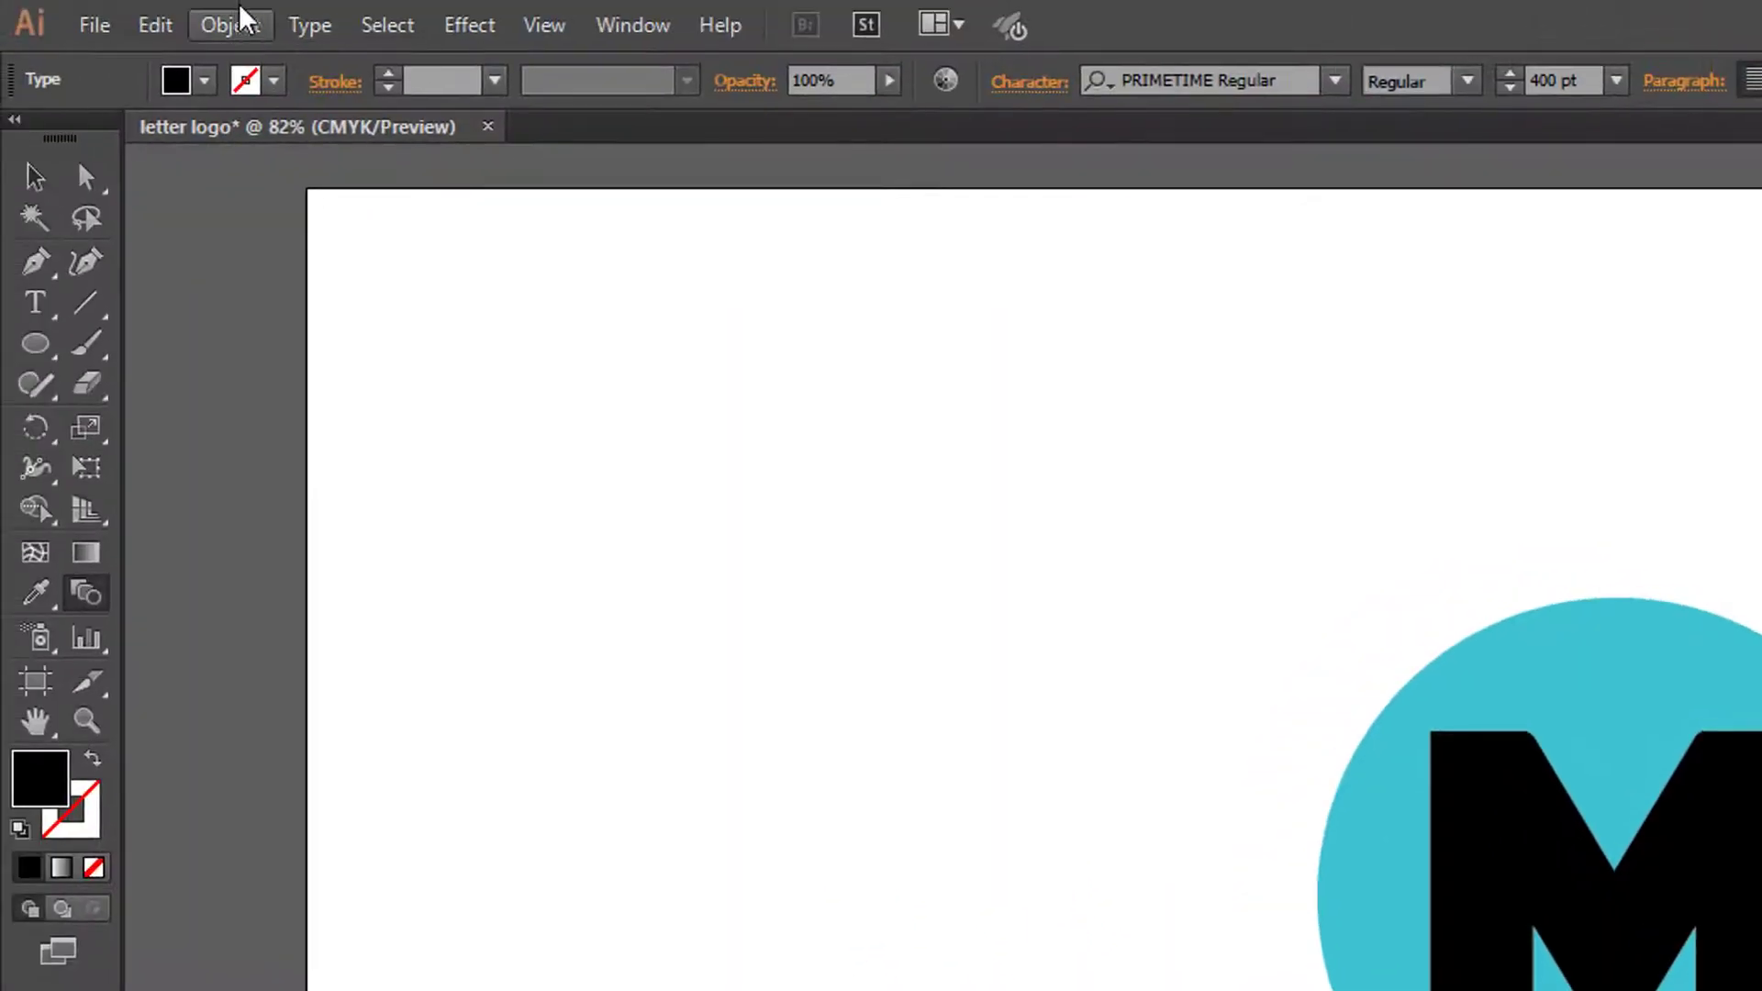
- Make a blend between the two black Ms, collapse Layer 3, and switch to Selection
left_click(236, 28)
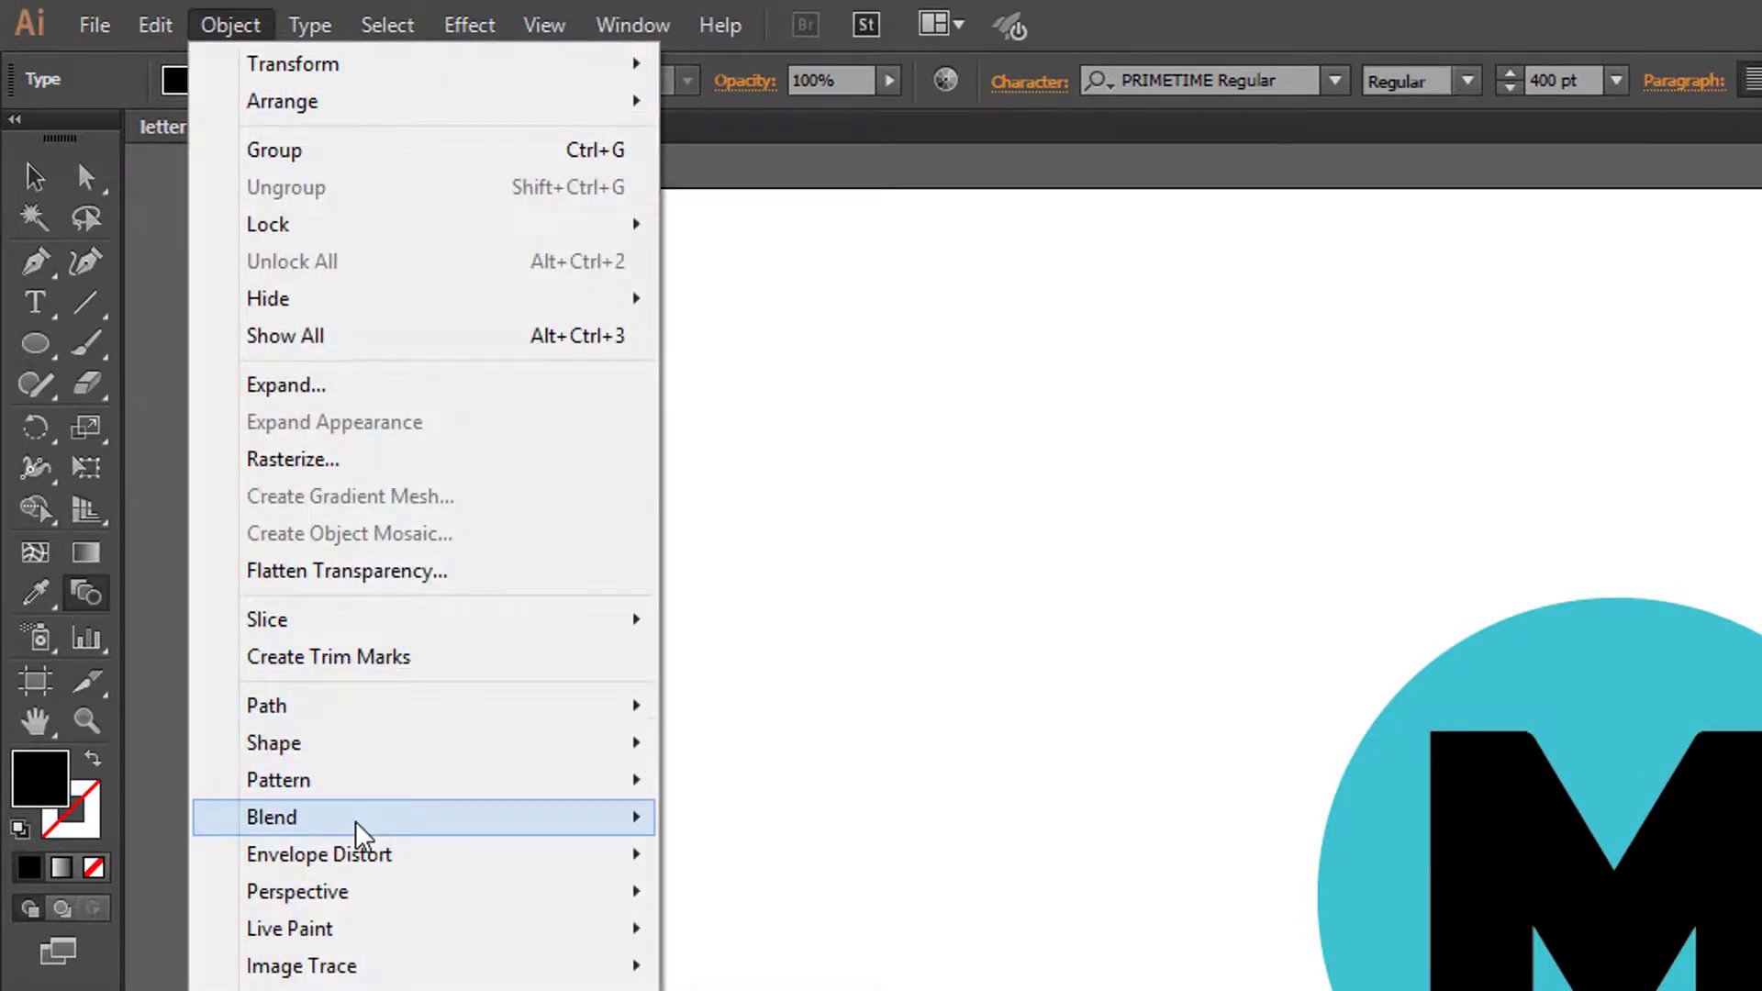
mouse_move(419, 828)
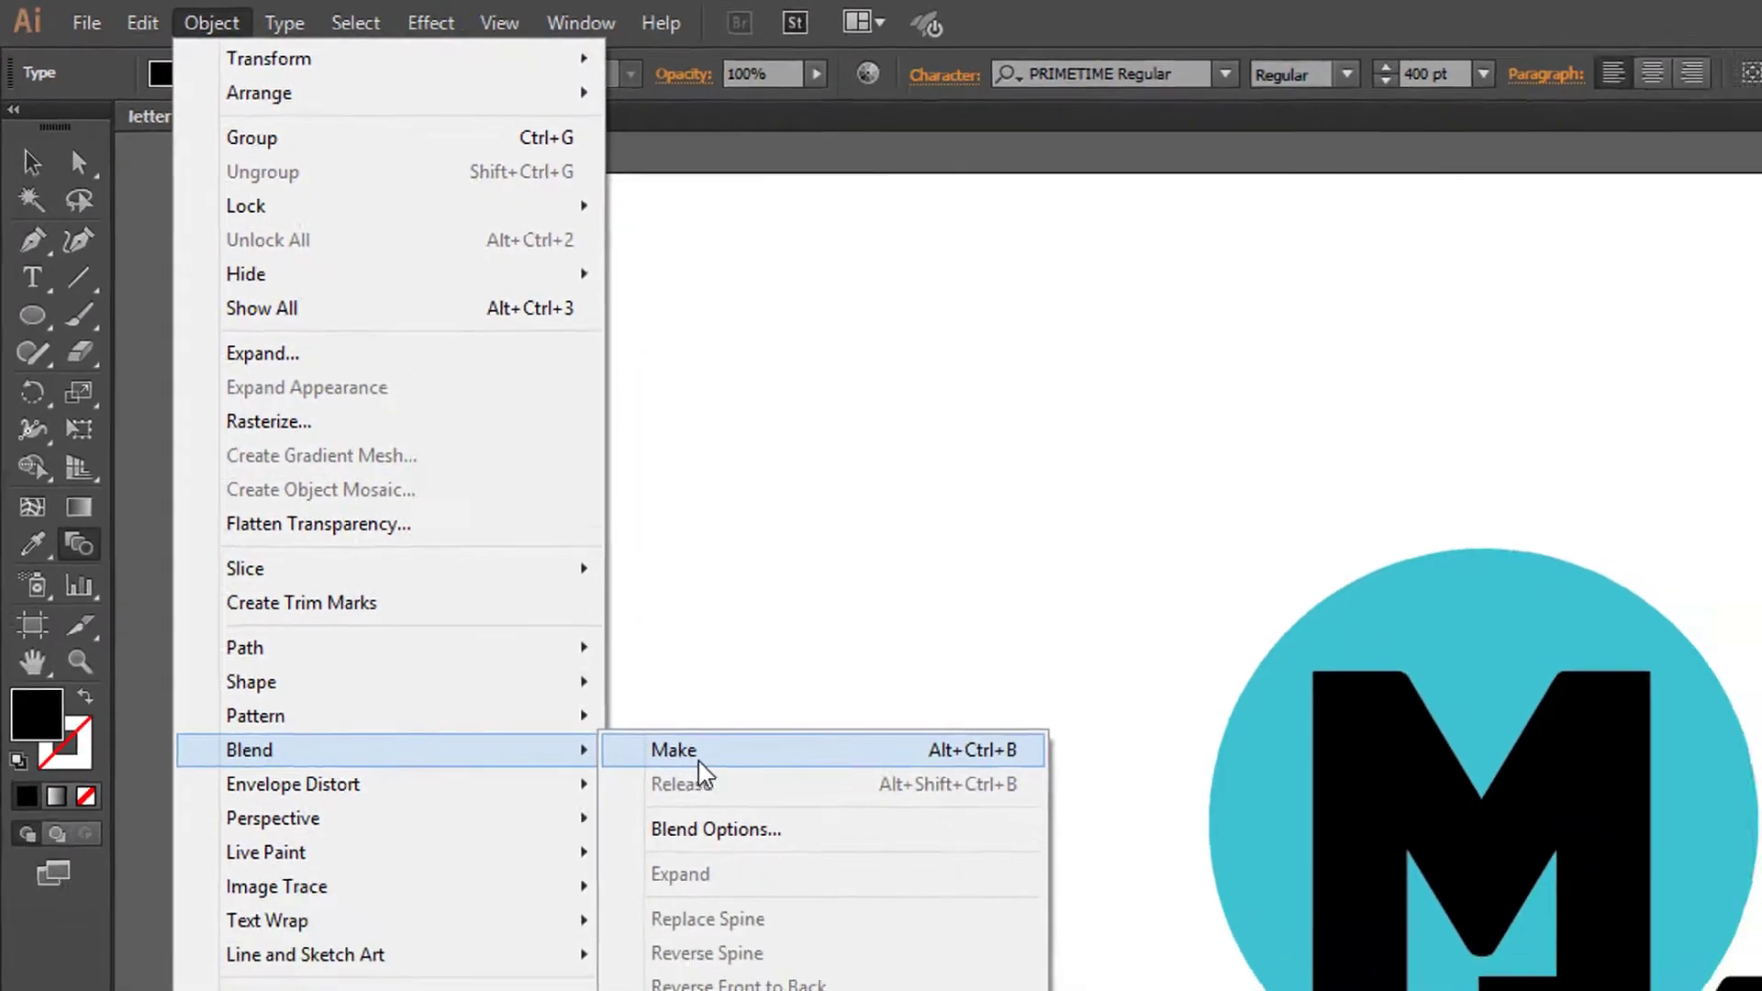
left_click(739, 819)
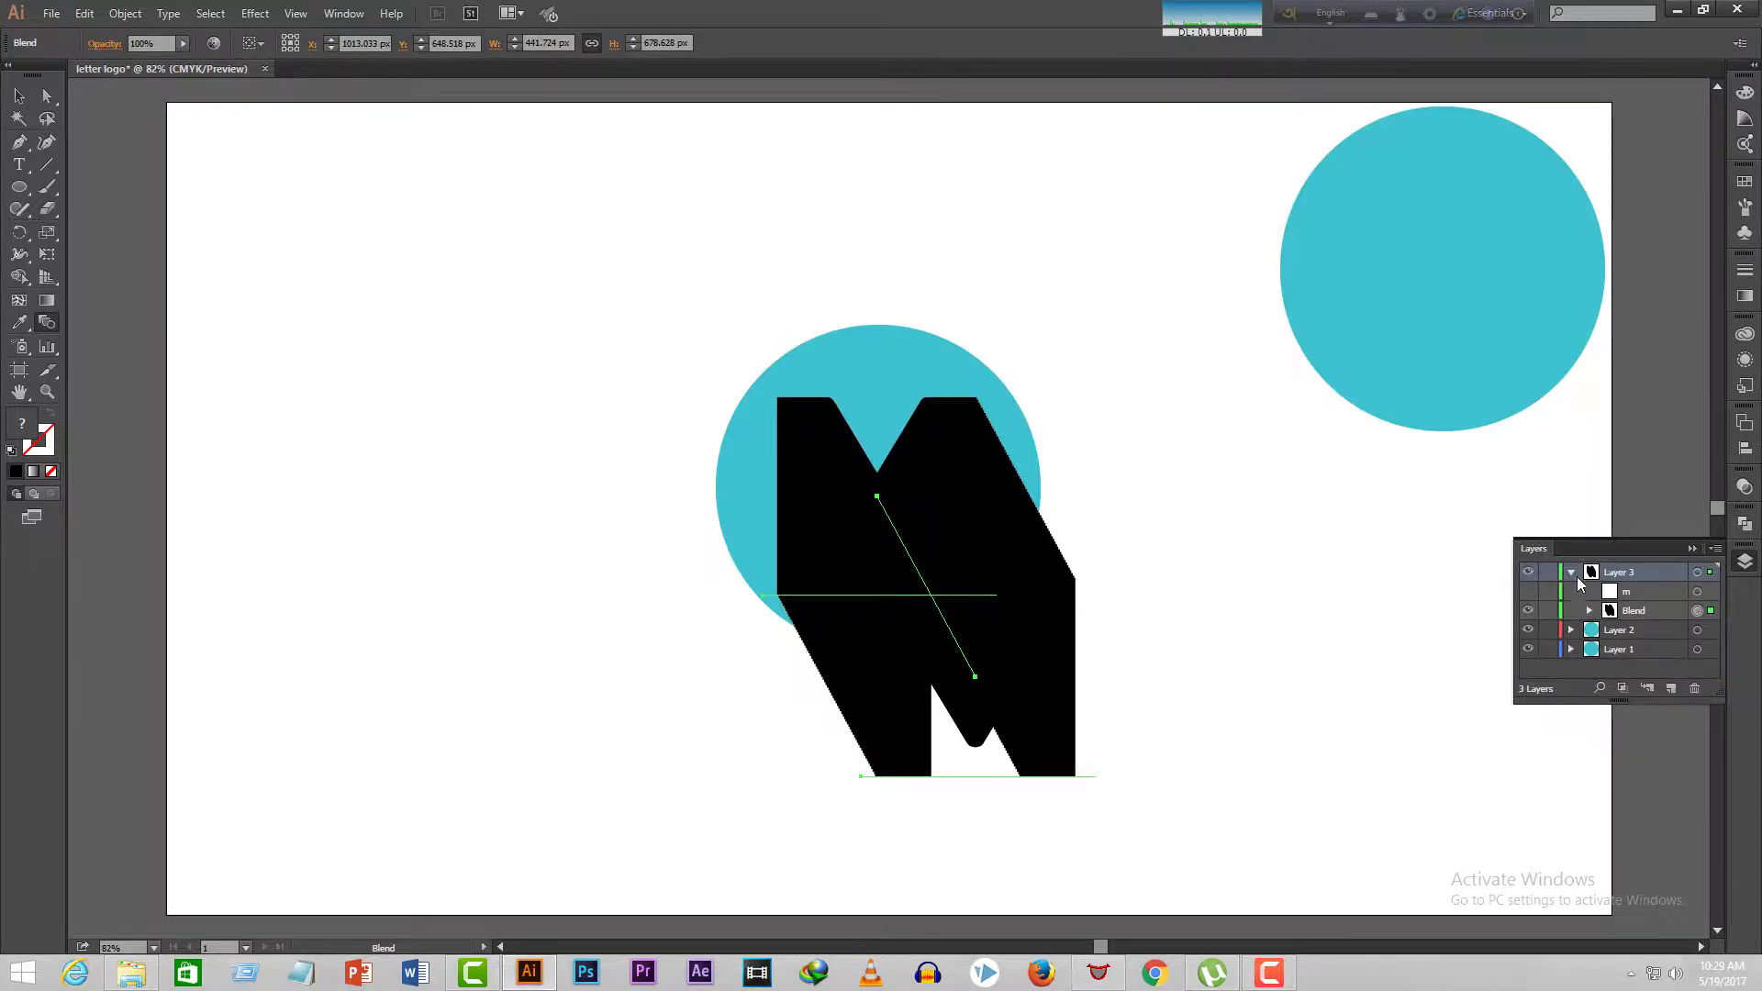
left_click(1571, 572)
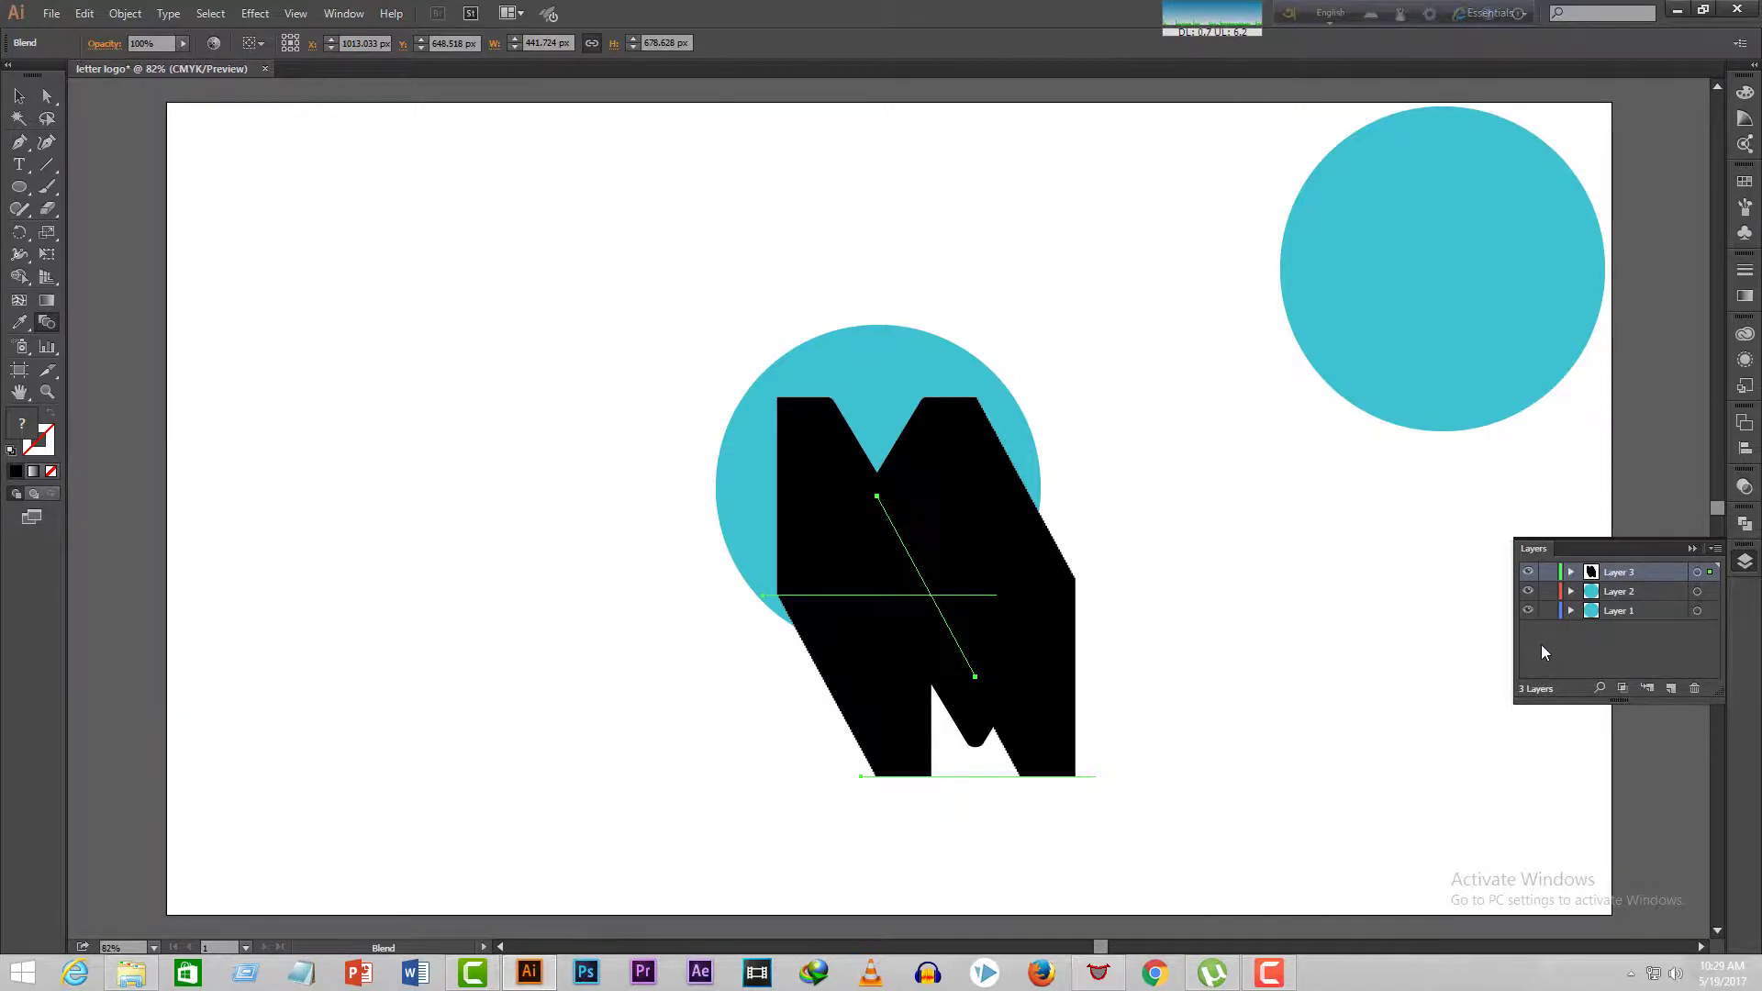
key("v")
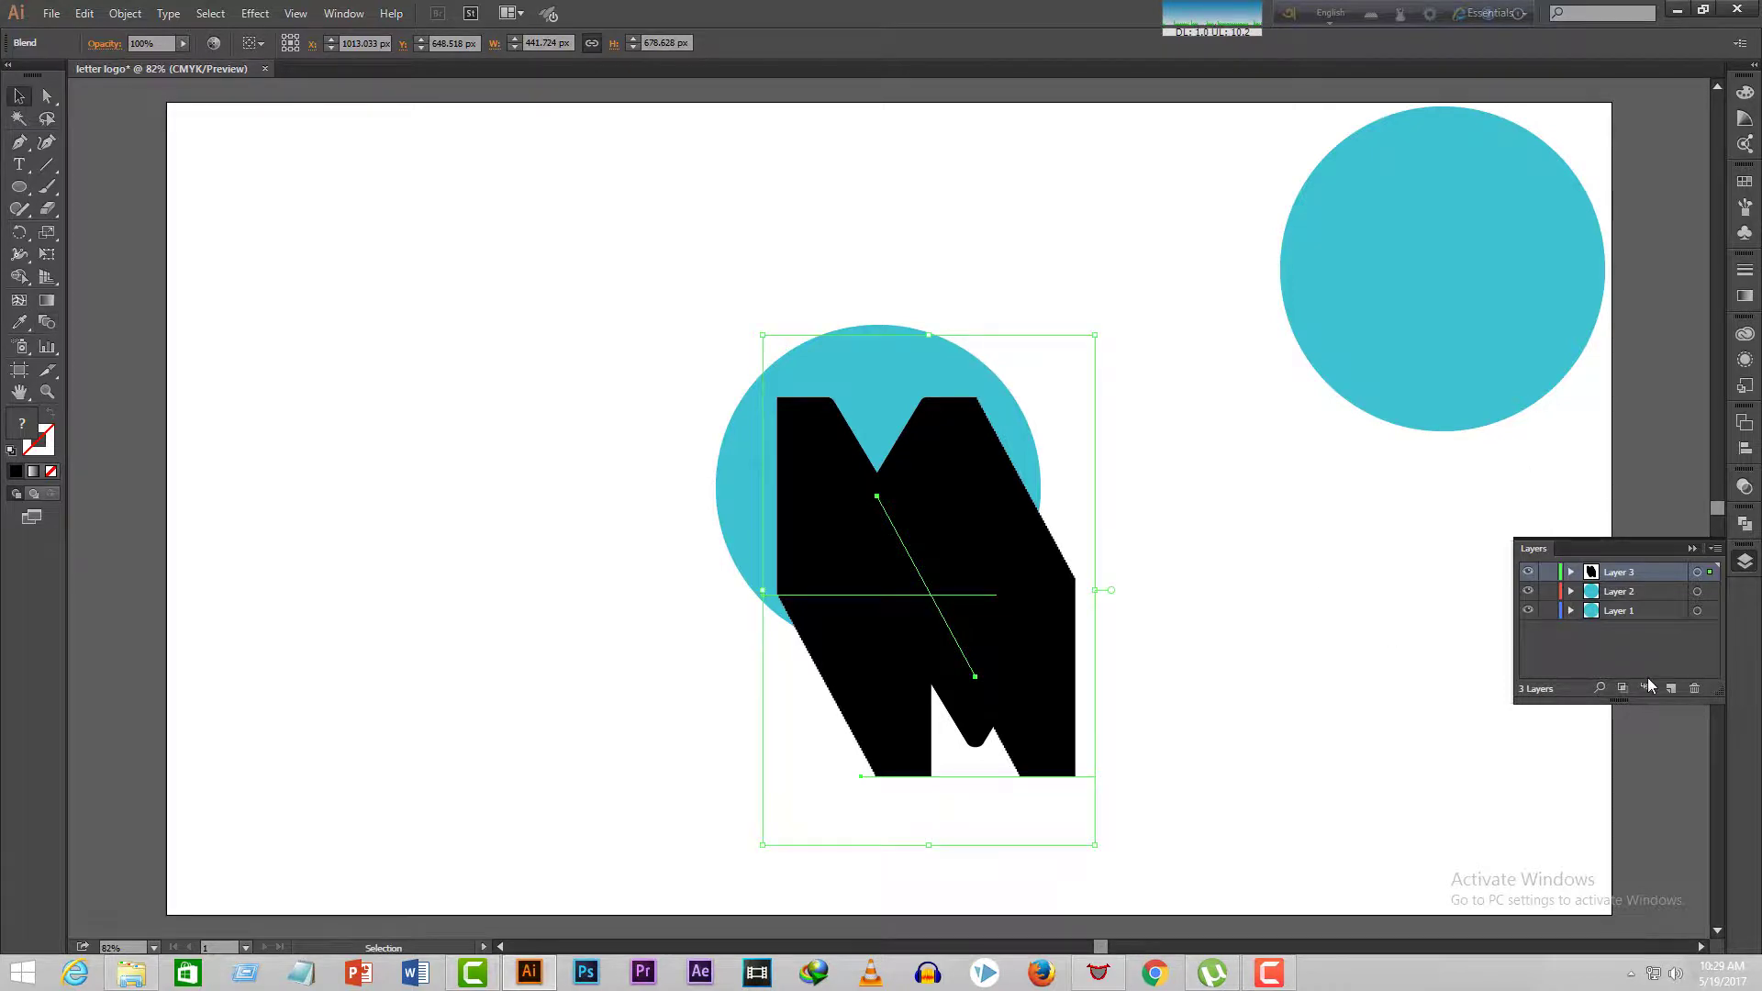
- Move the top-right circle onto the logo circle and drag Layer 2 above Layer 3
left_click(1513, 260)
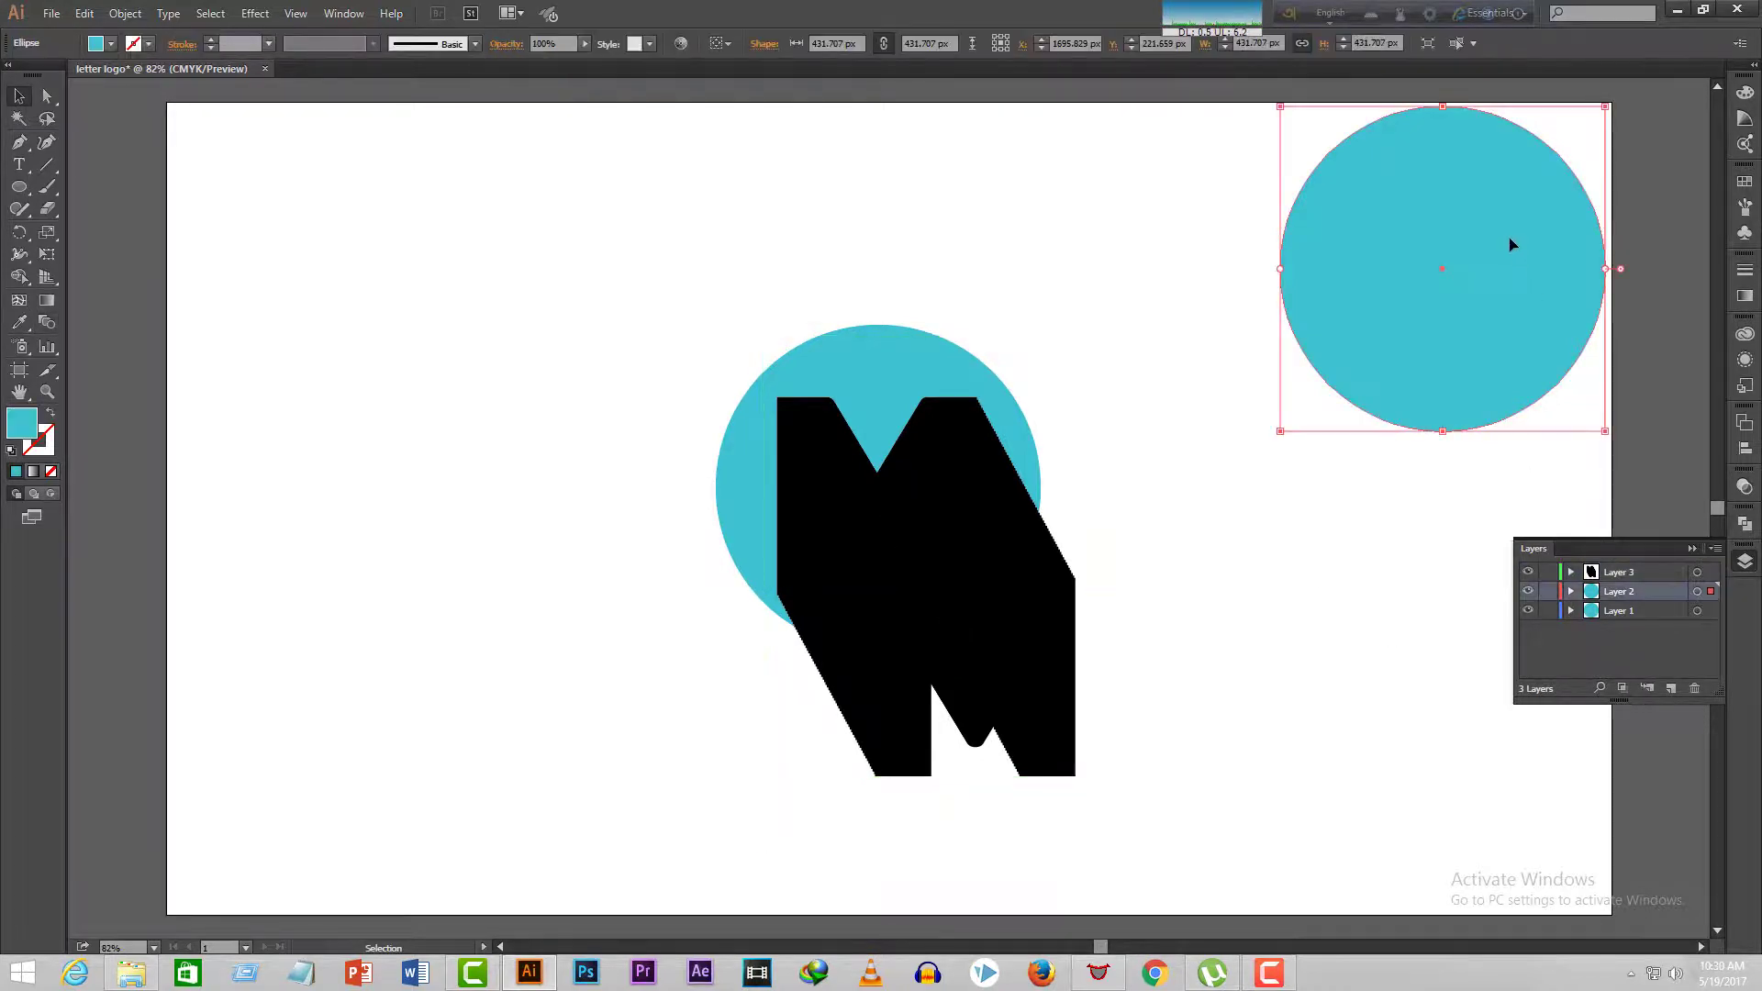
left_click_drag(1525, 229, 959, 445)
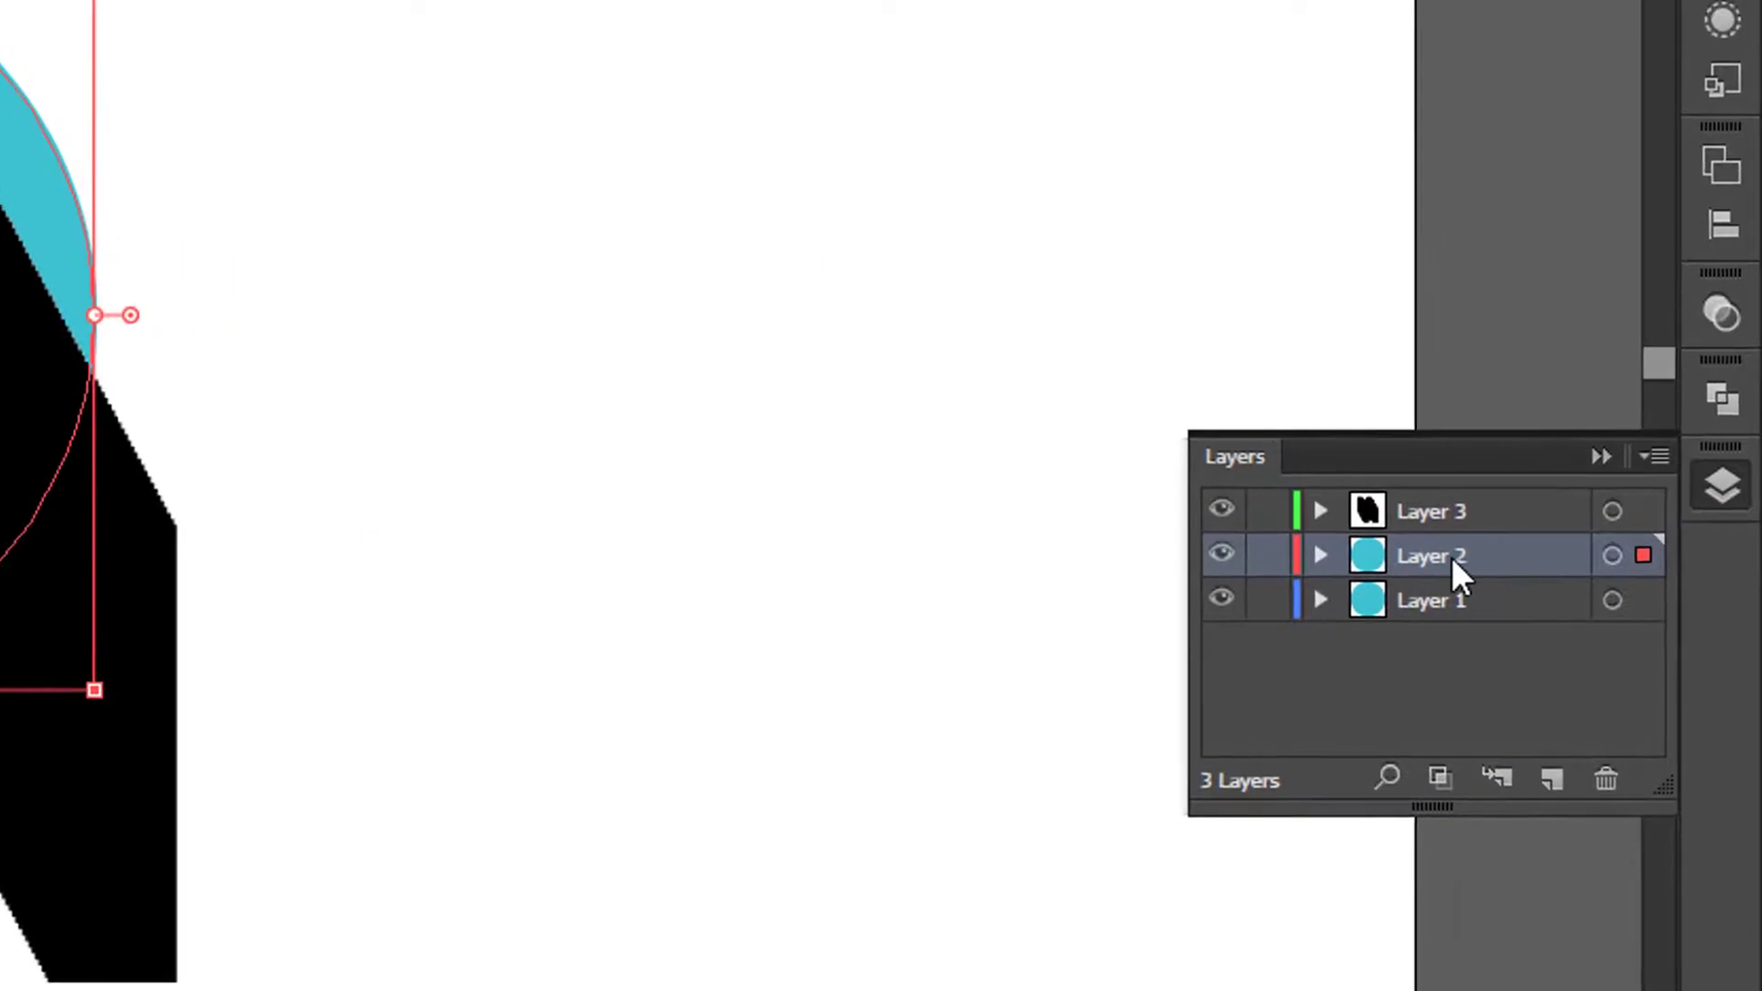
left_click_drag(1450, 556, 1447, 504)
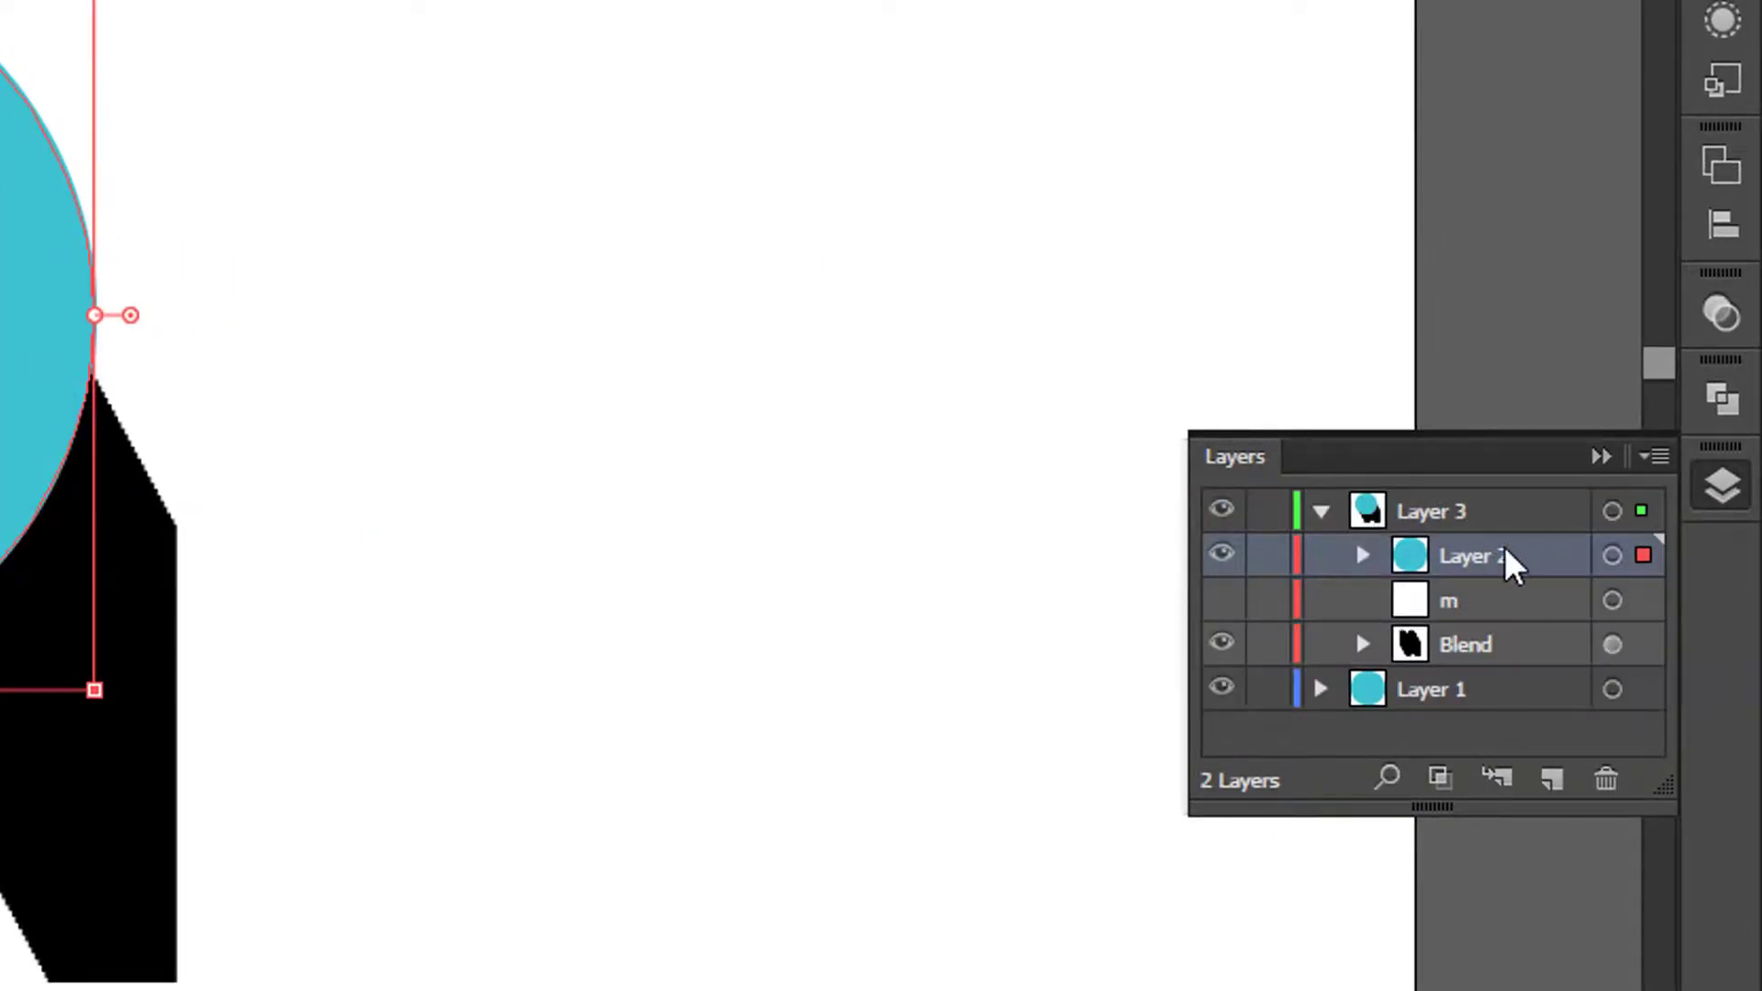
key("ctrl+z")
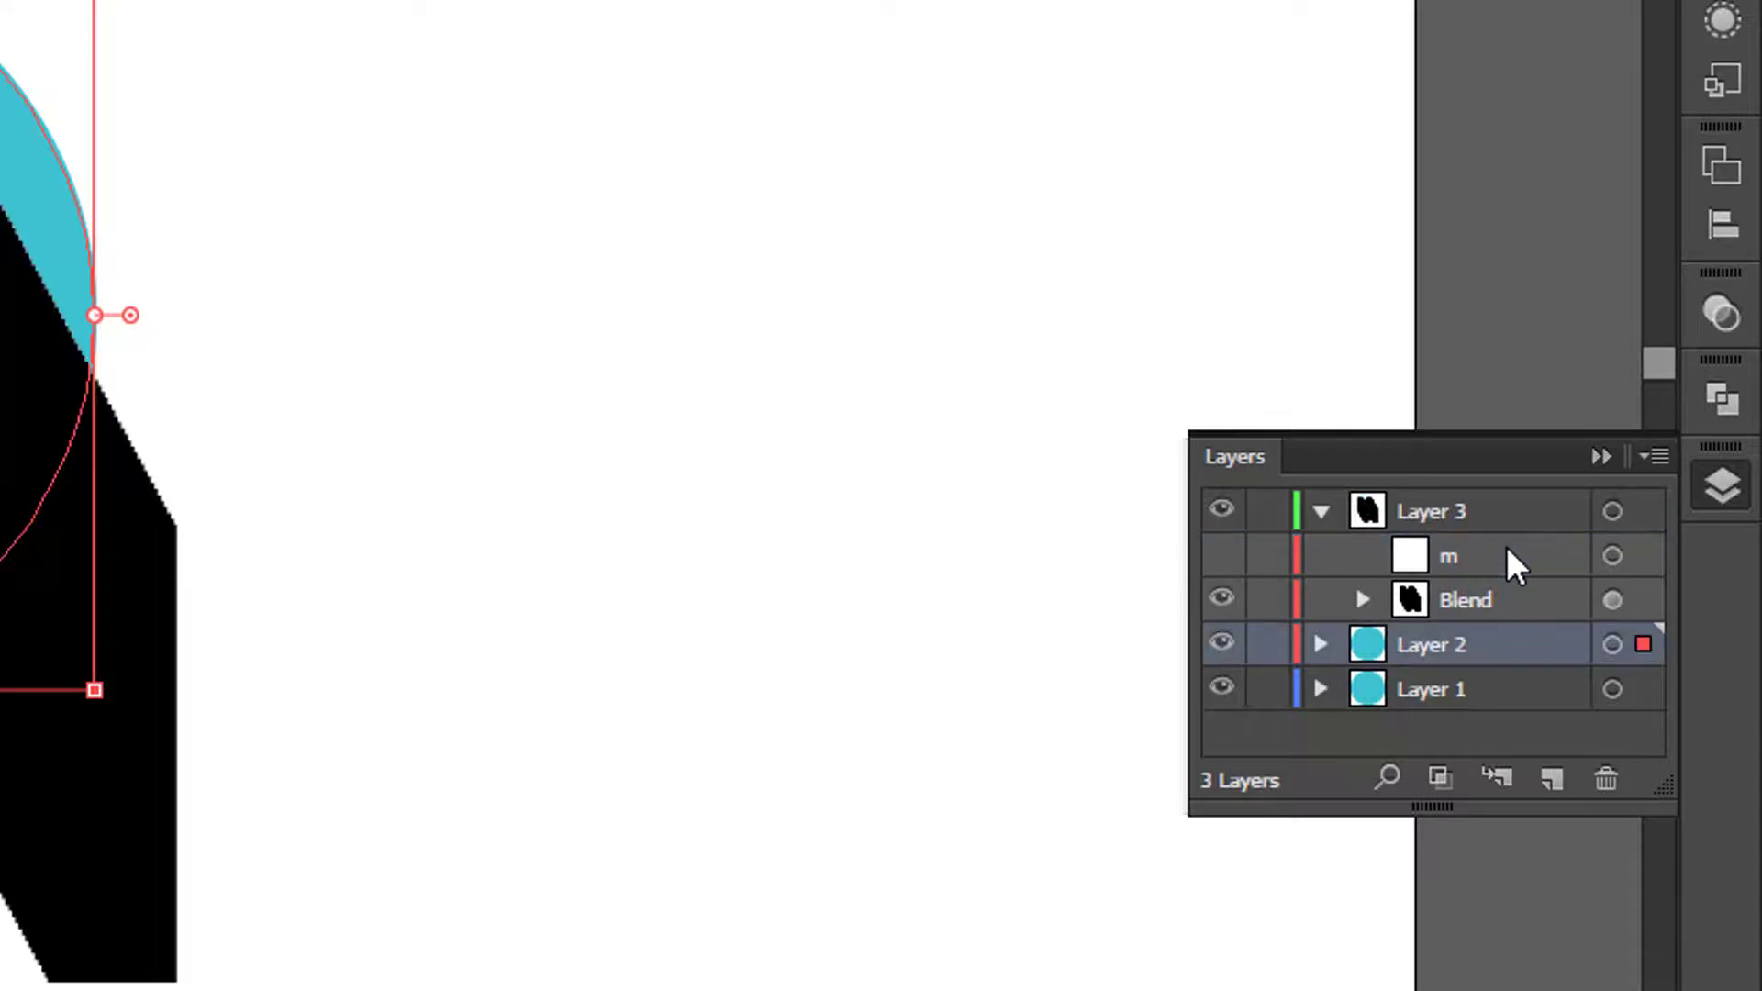
left_click(1320, 511)
left_click_drag(1483, 564, 1483, 487)
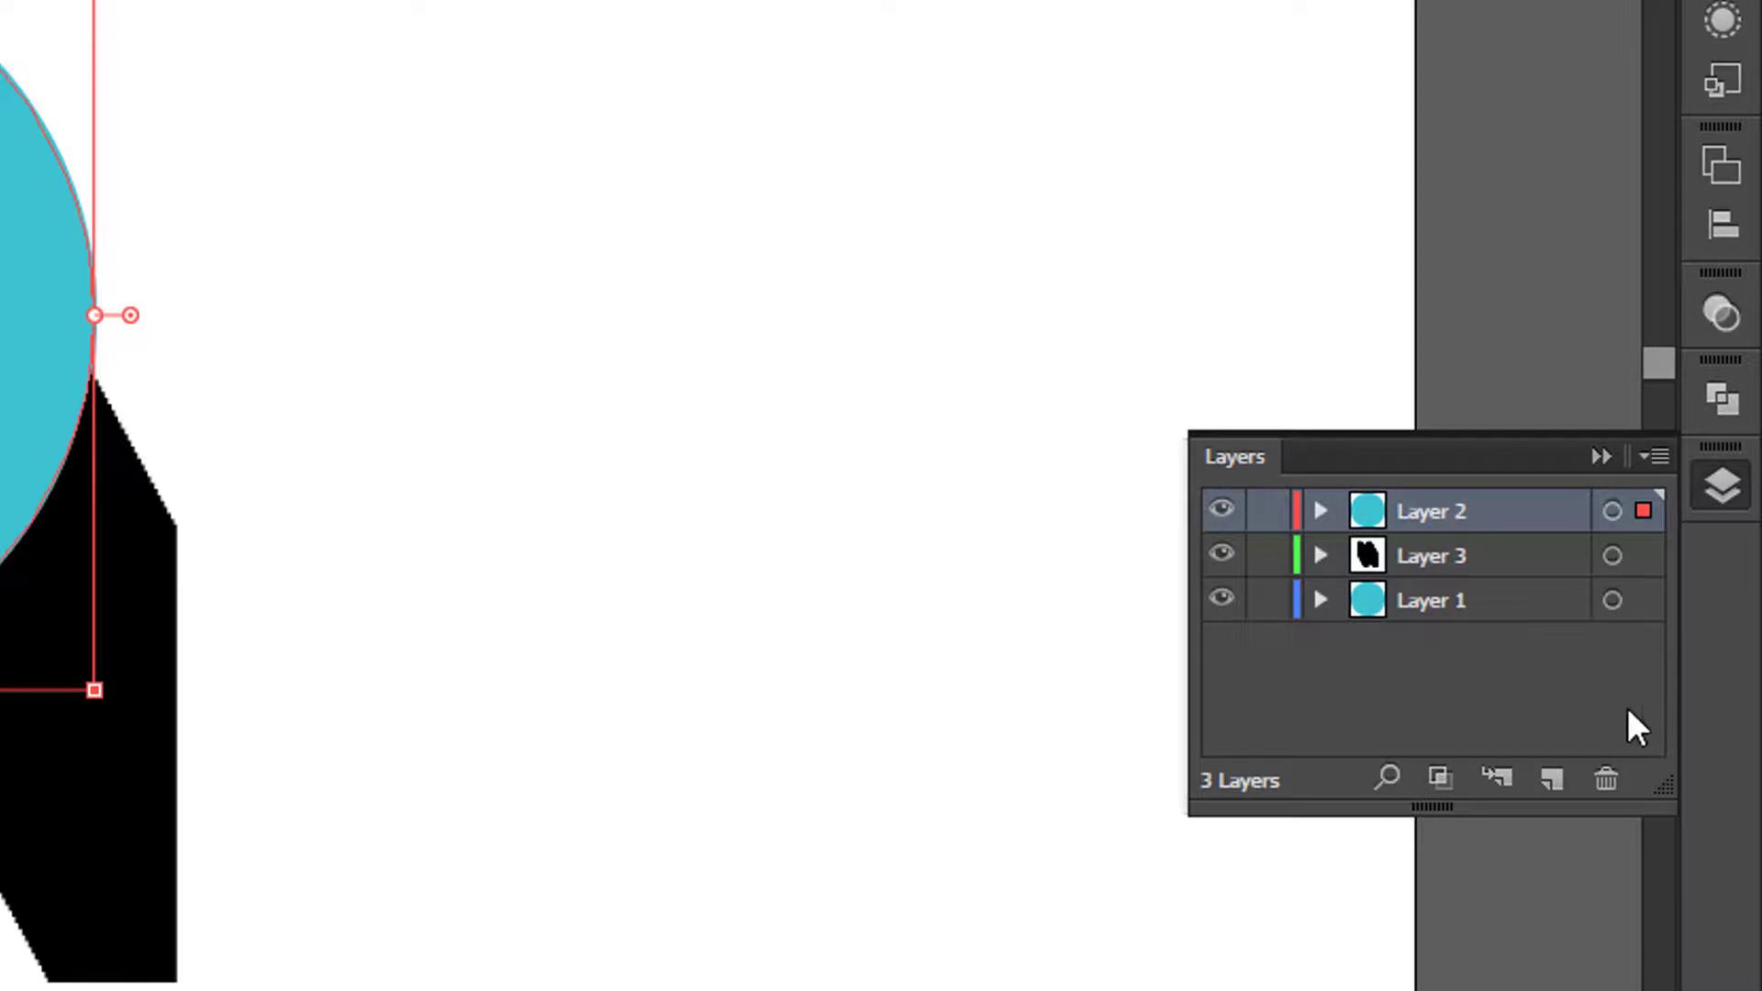
left_click(1320, 557)
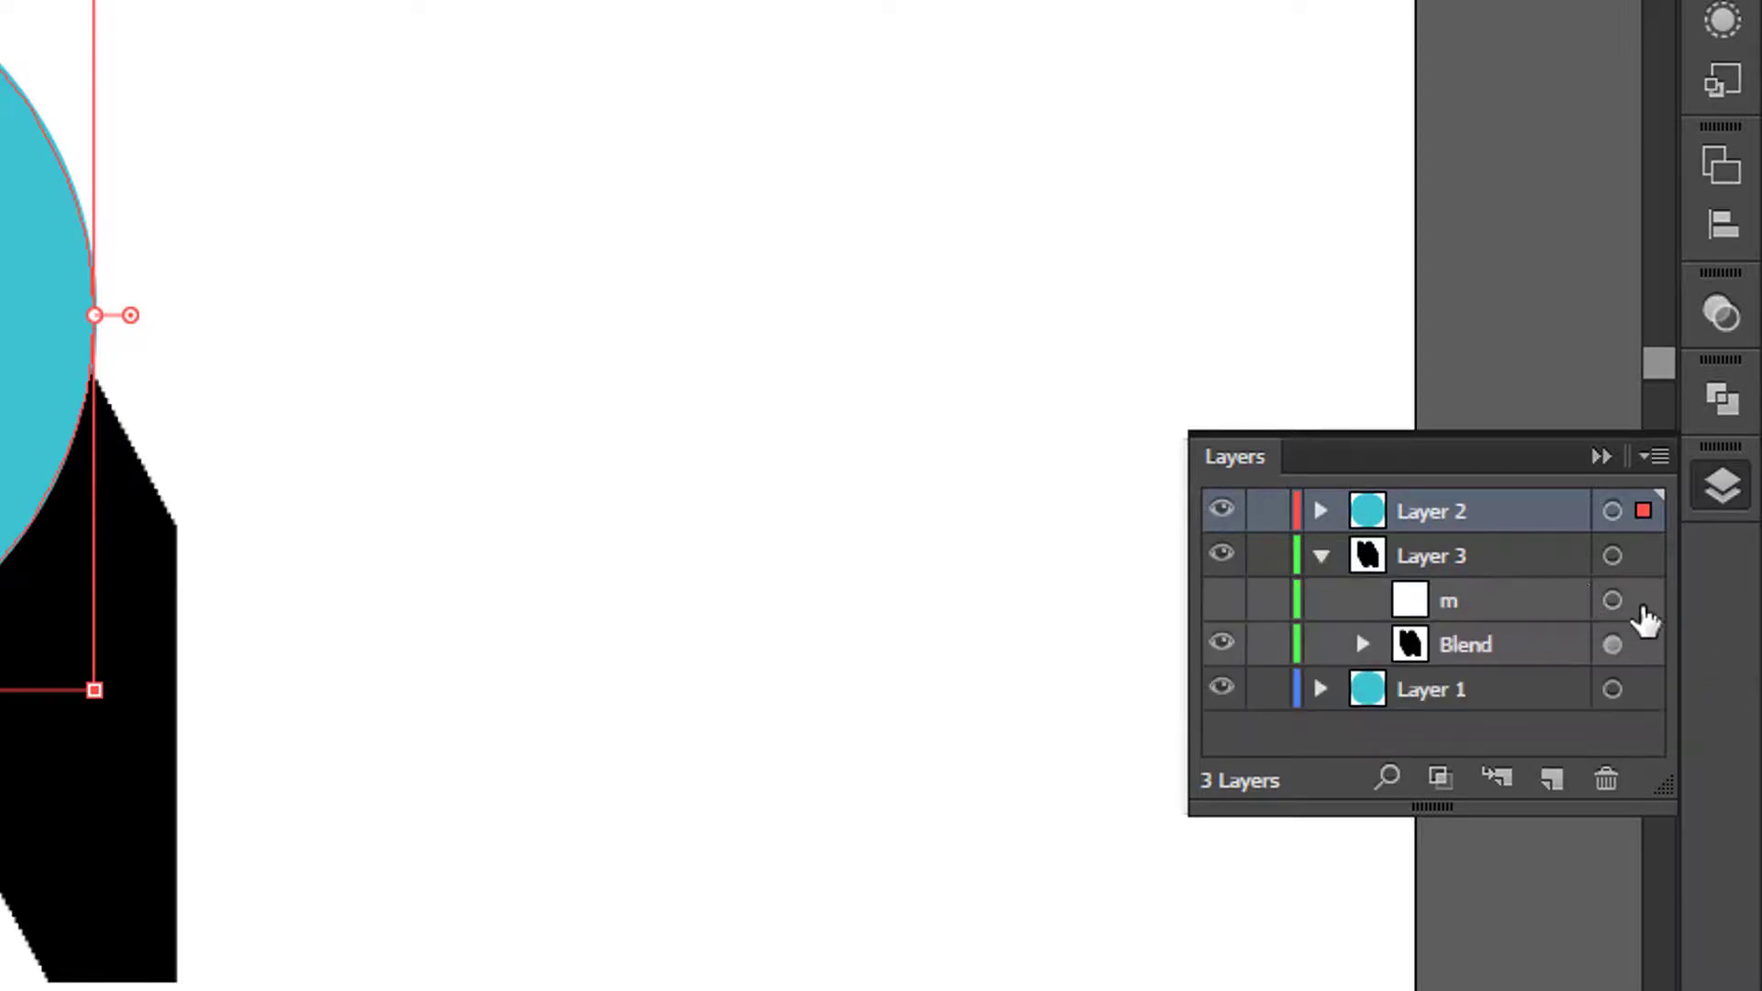
- Select the circle and the Blend together and make a clipping mask with Ctrl+7
left_click(1646, 647, "shift")
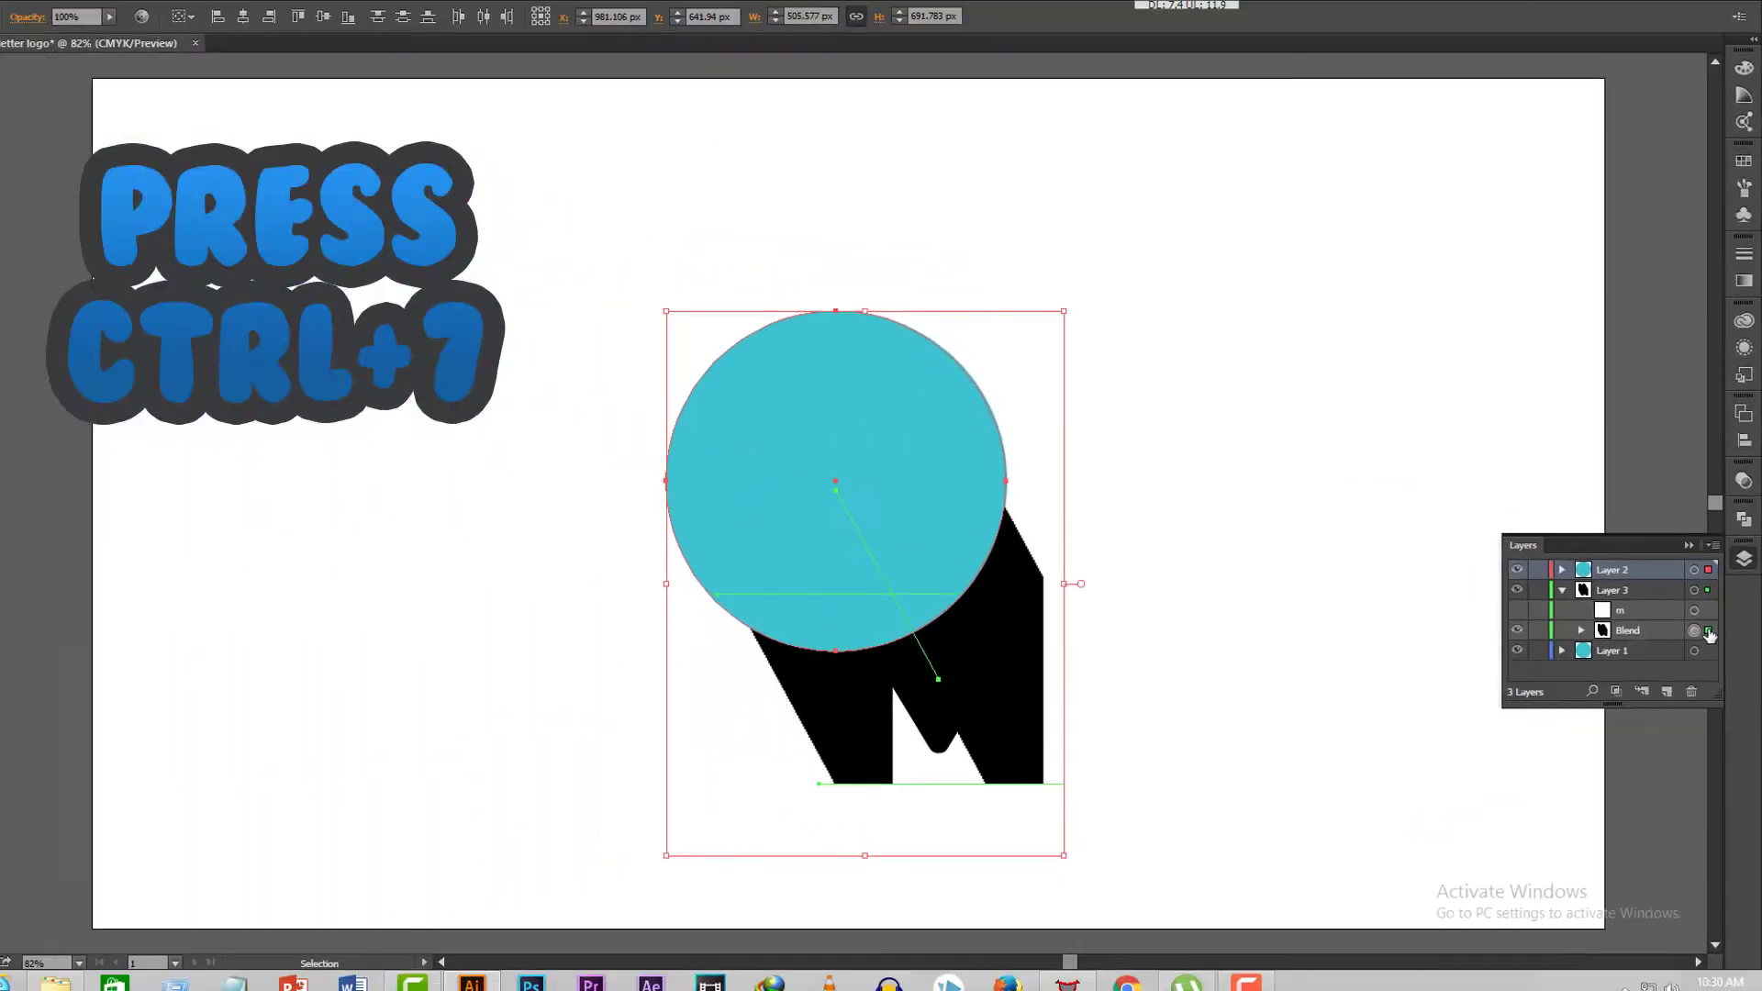
key("ctrl+7")
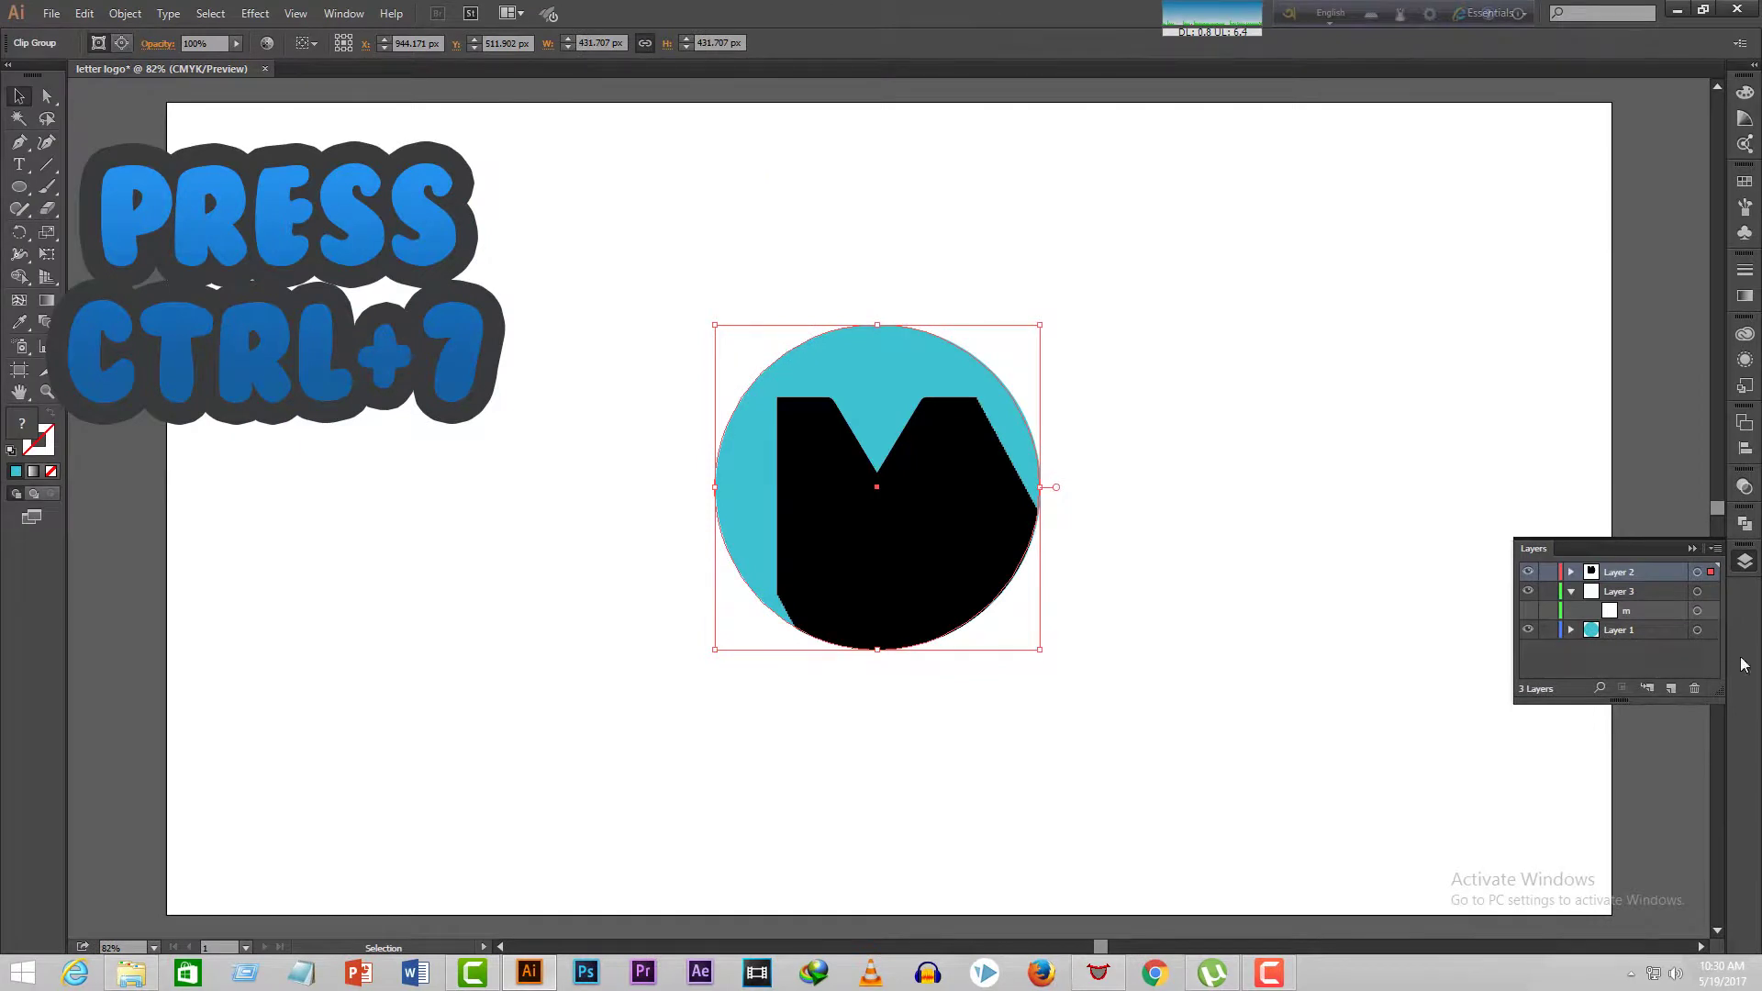
left_click(1571, 592)
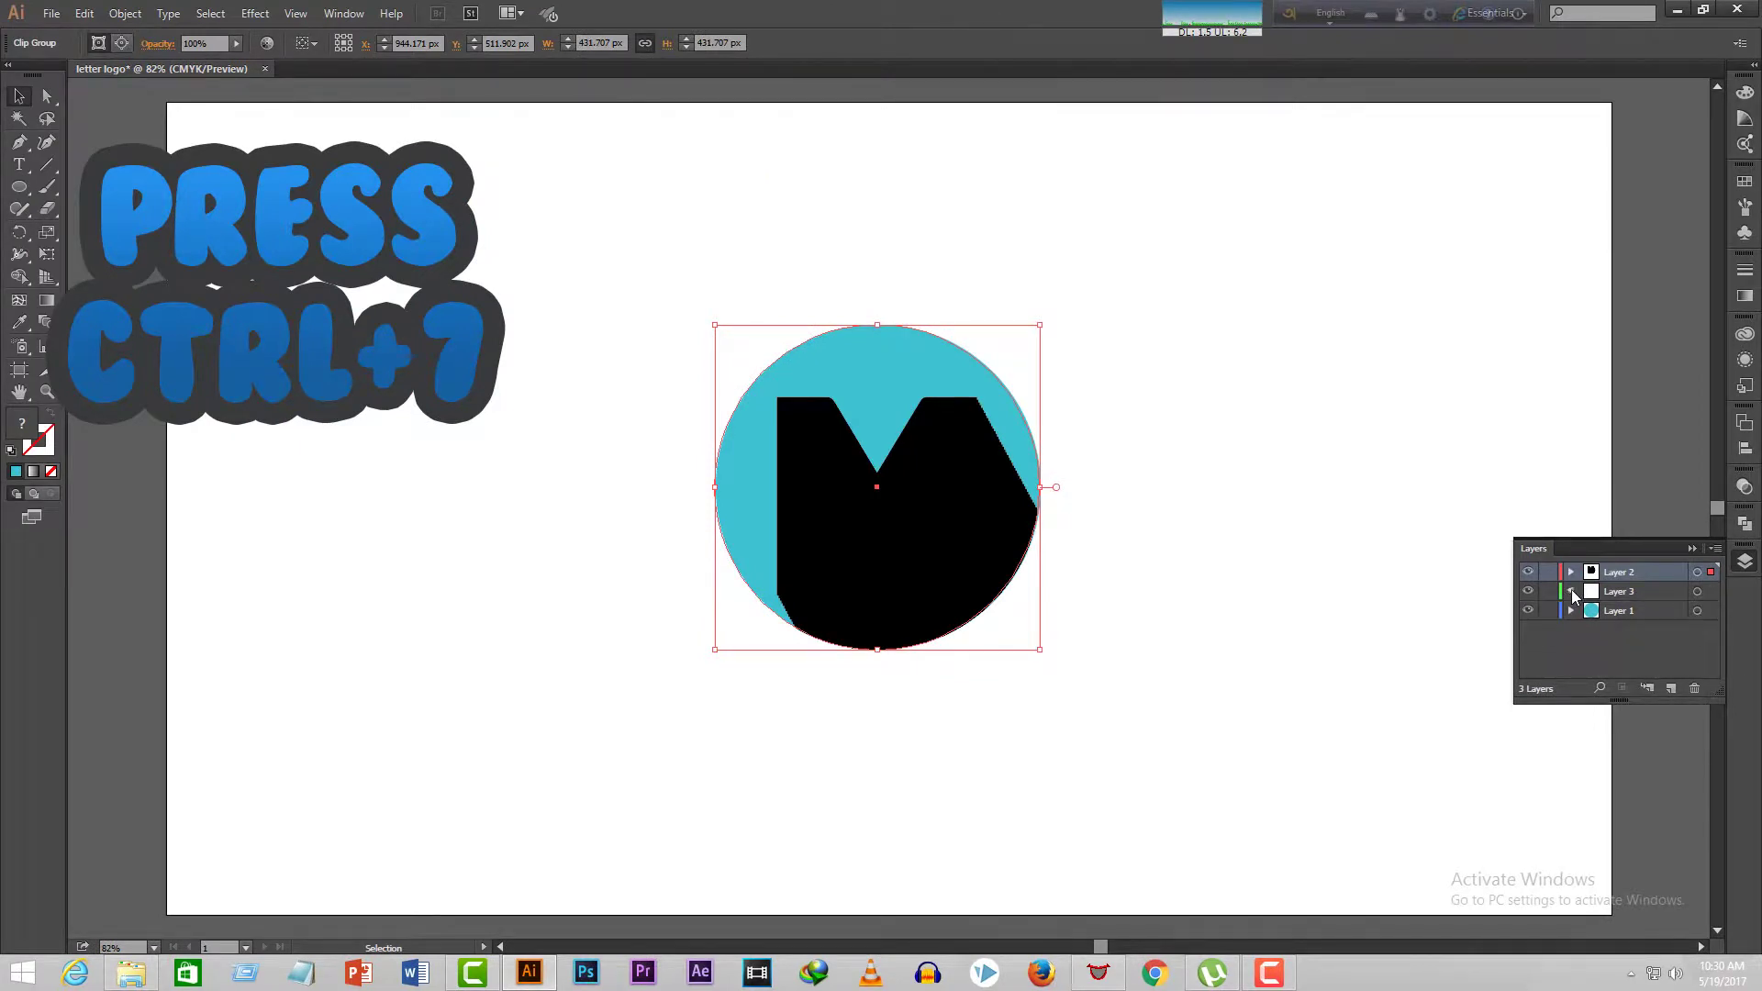
left_click(1571, 592)
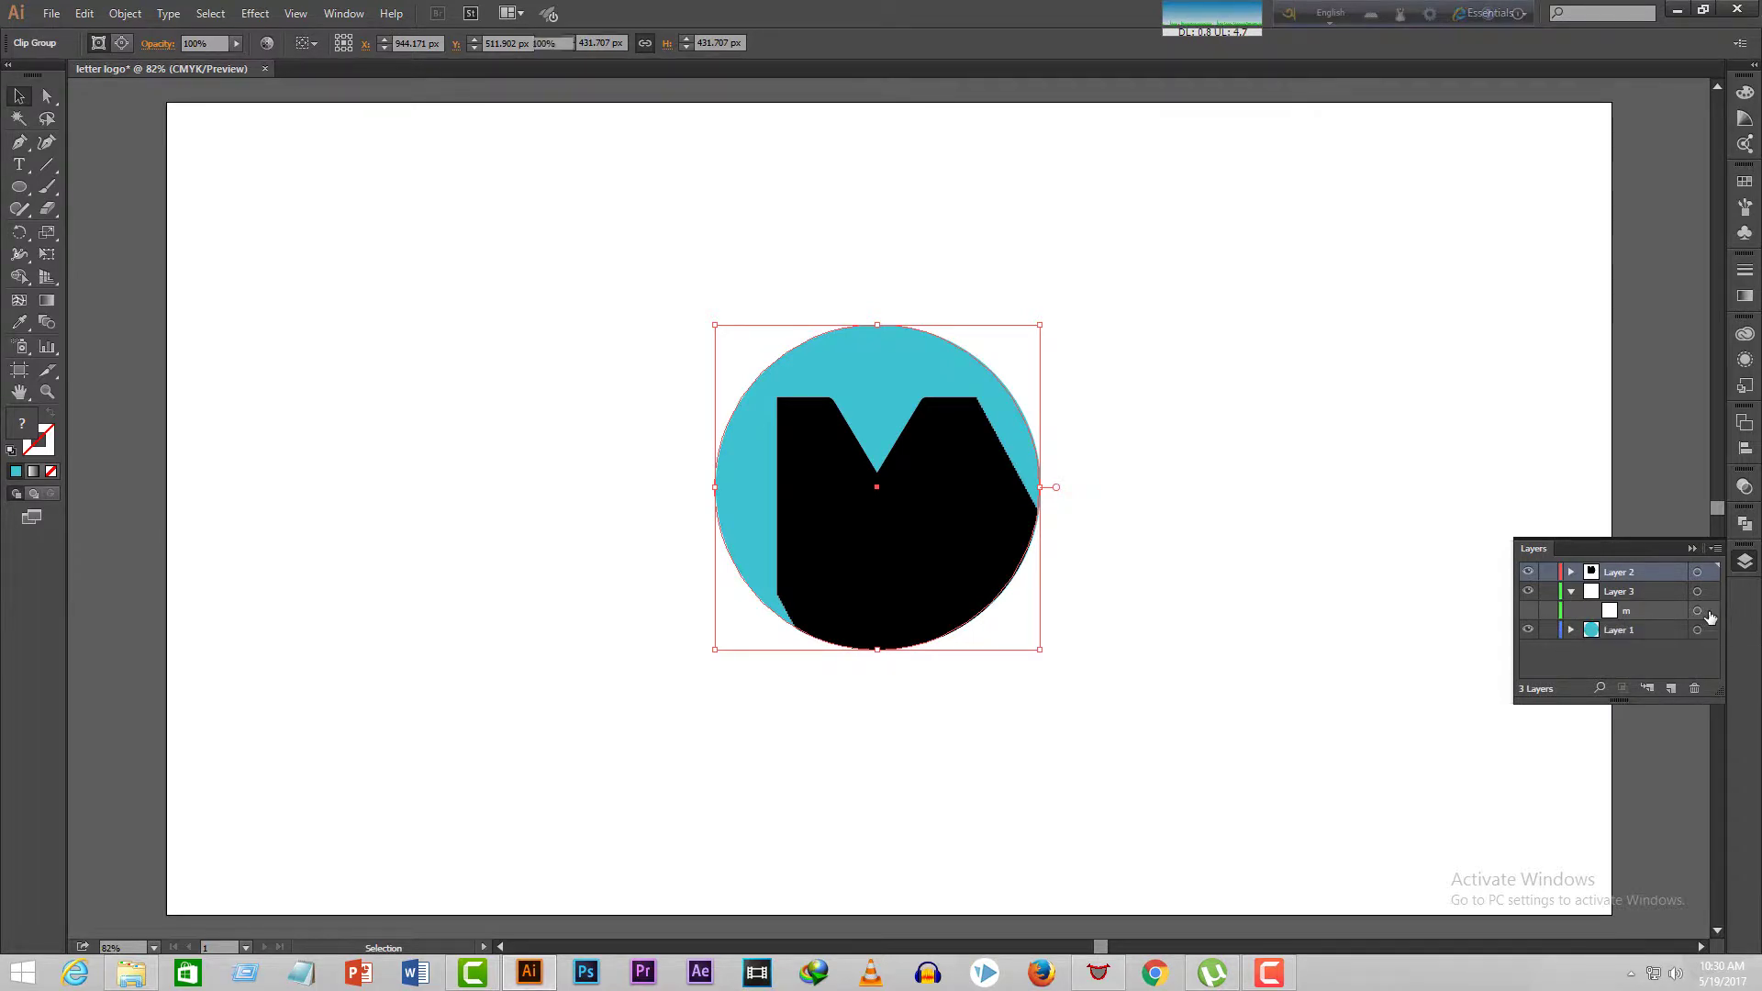
- Unhide the white m text and move it from Layer 3 into Layer 2, above the shadow
left_click(1656, 611)
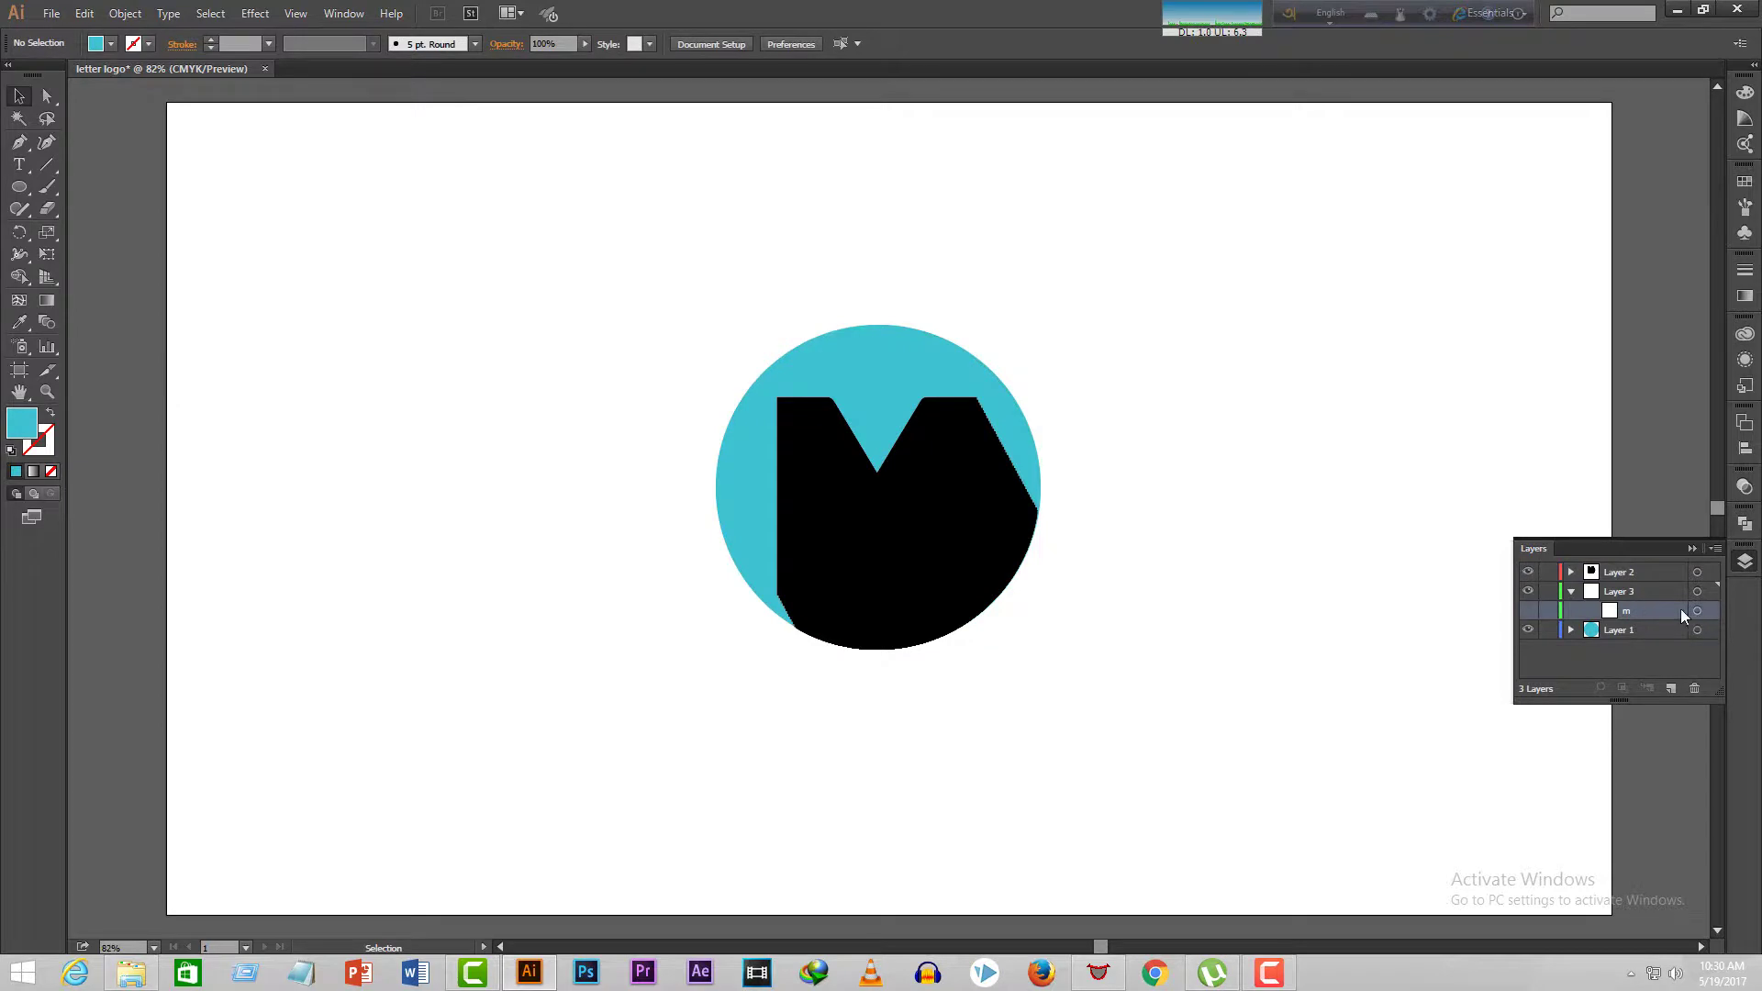
left_click(1528, 611)
left_click(1696, 611)
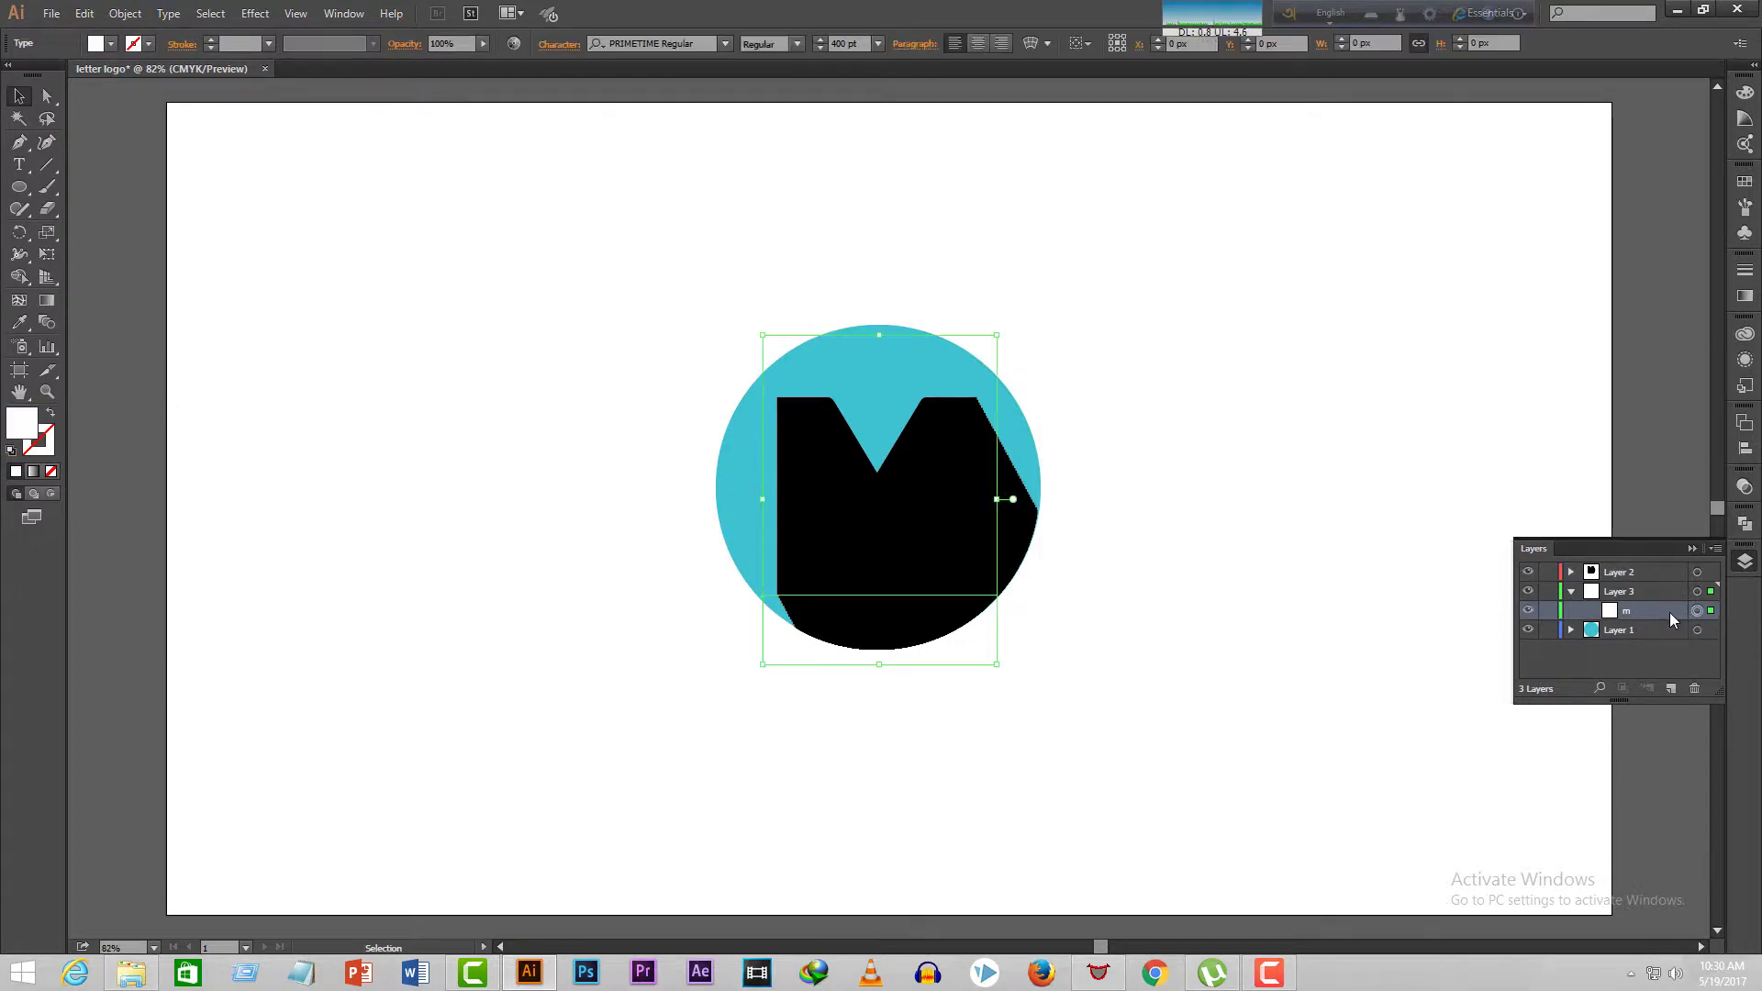
left_click_drag(1649, 611, 1621, 575)
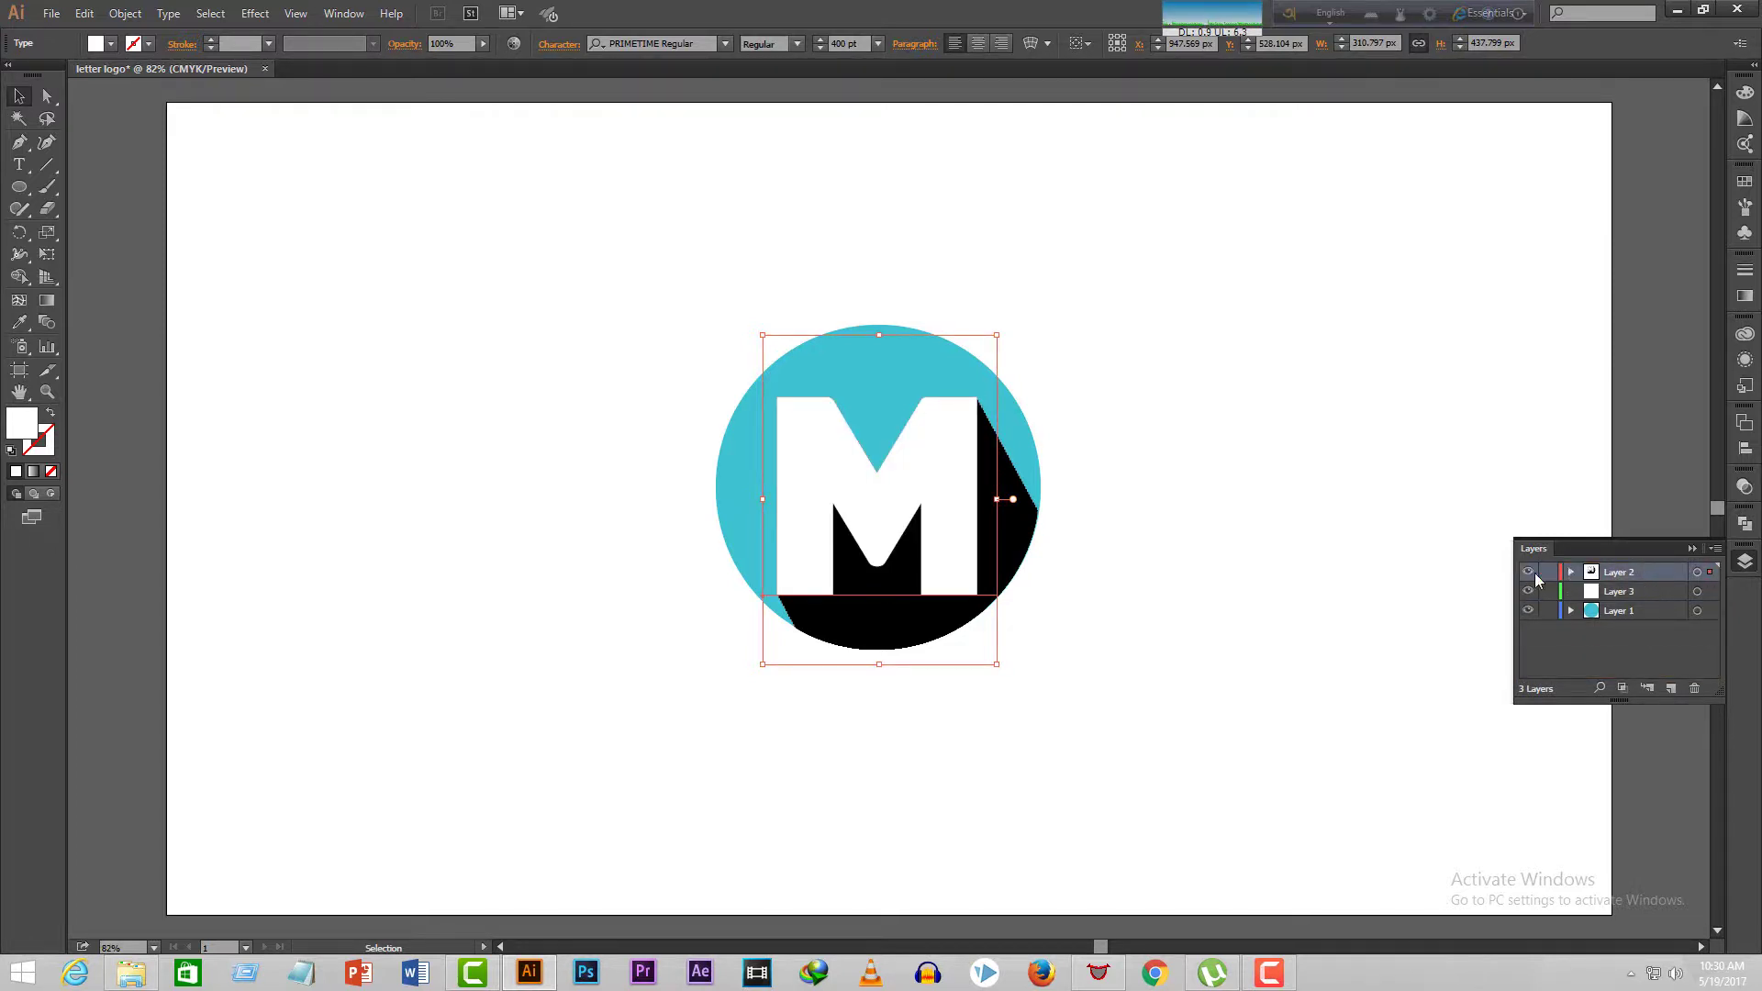
left_click(1747, 484)
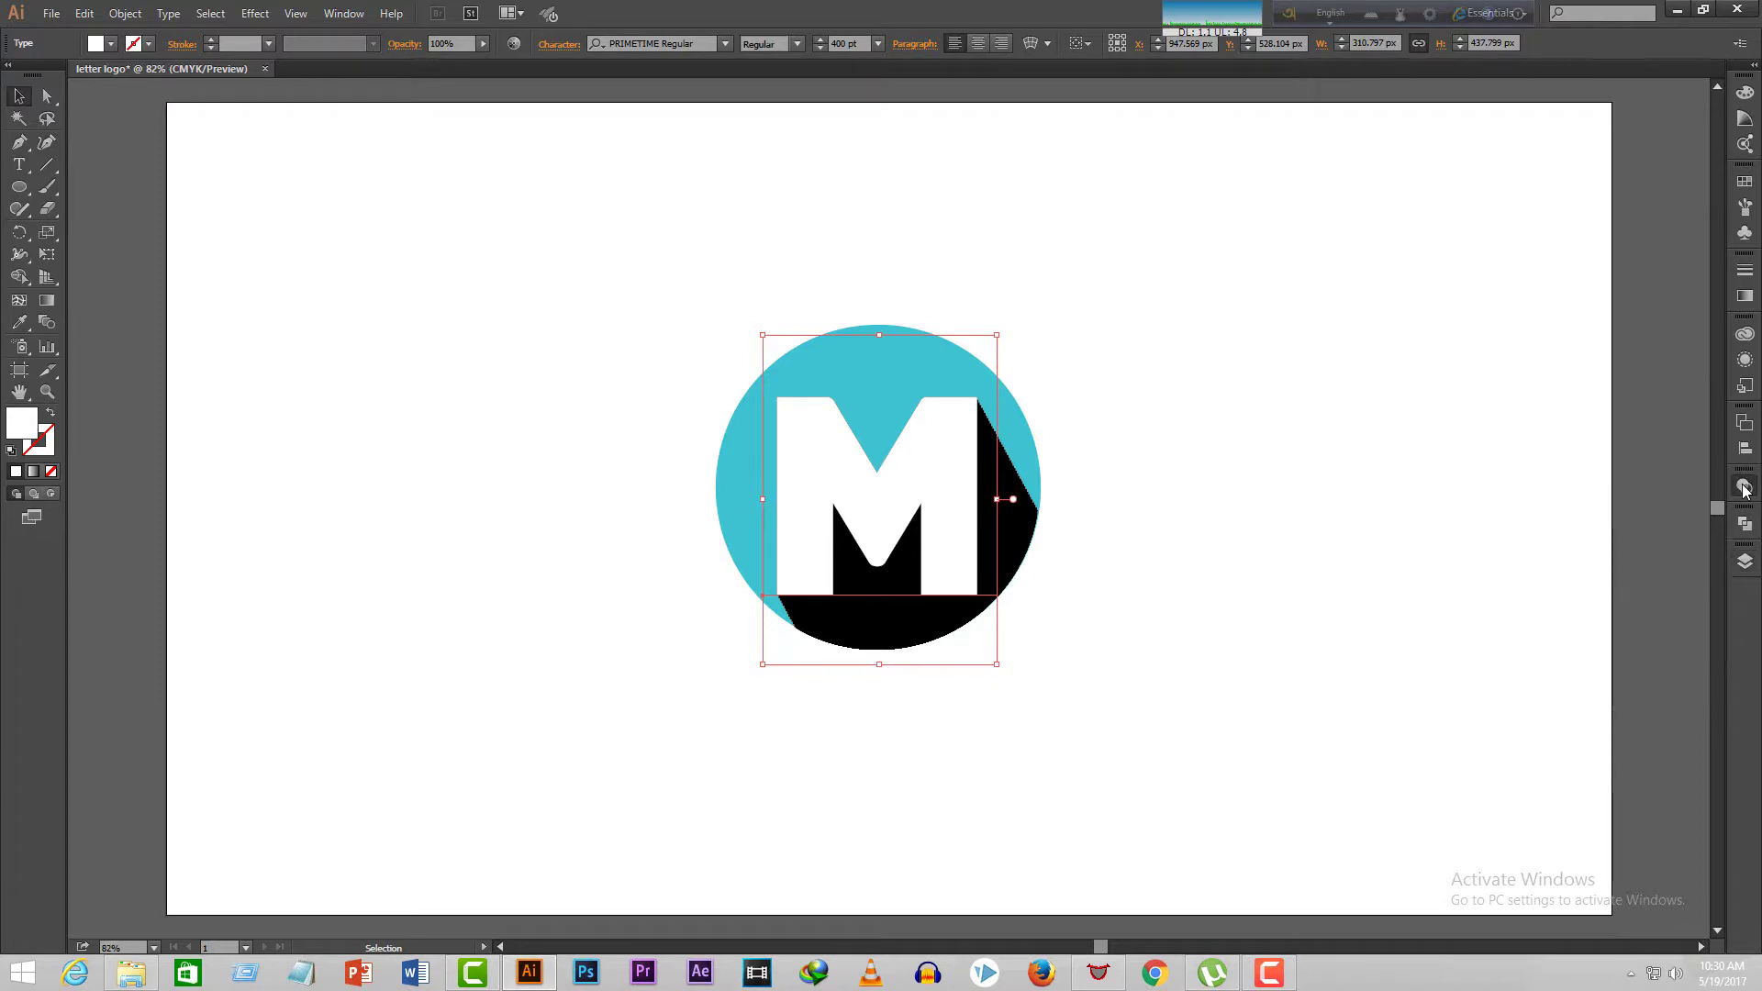
left_click(1747, 484)
left_click(1744, 561)
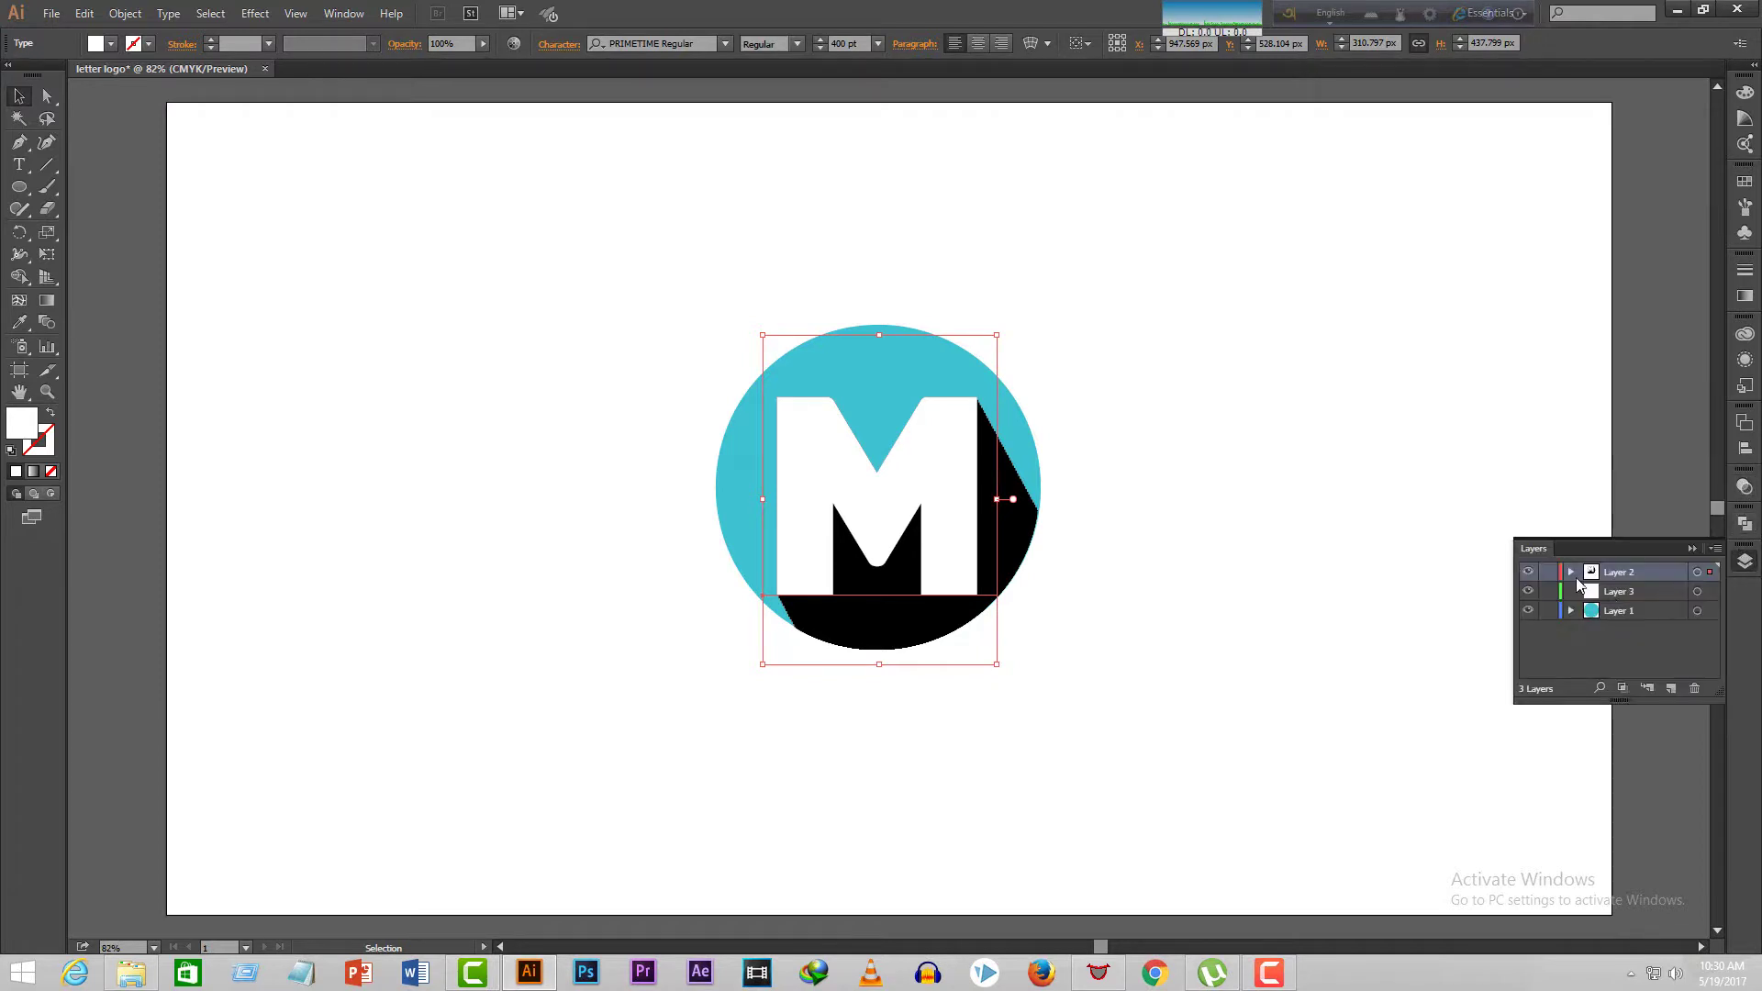
left_click(1570, 572)
- Lower the clipped shadow group's opacity to 50%, then deselect to view the finished logo
left_click(1698, 611)
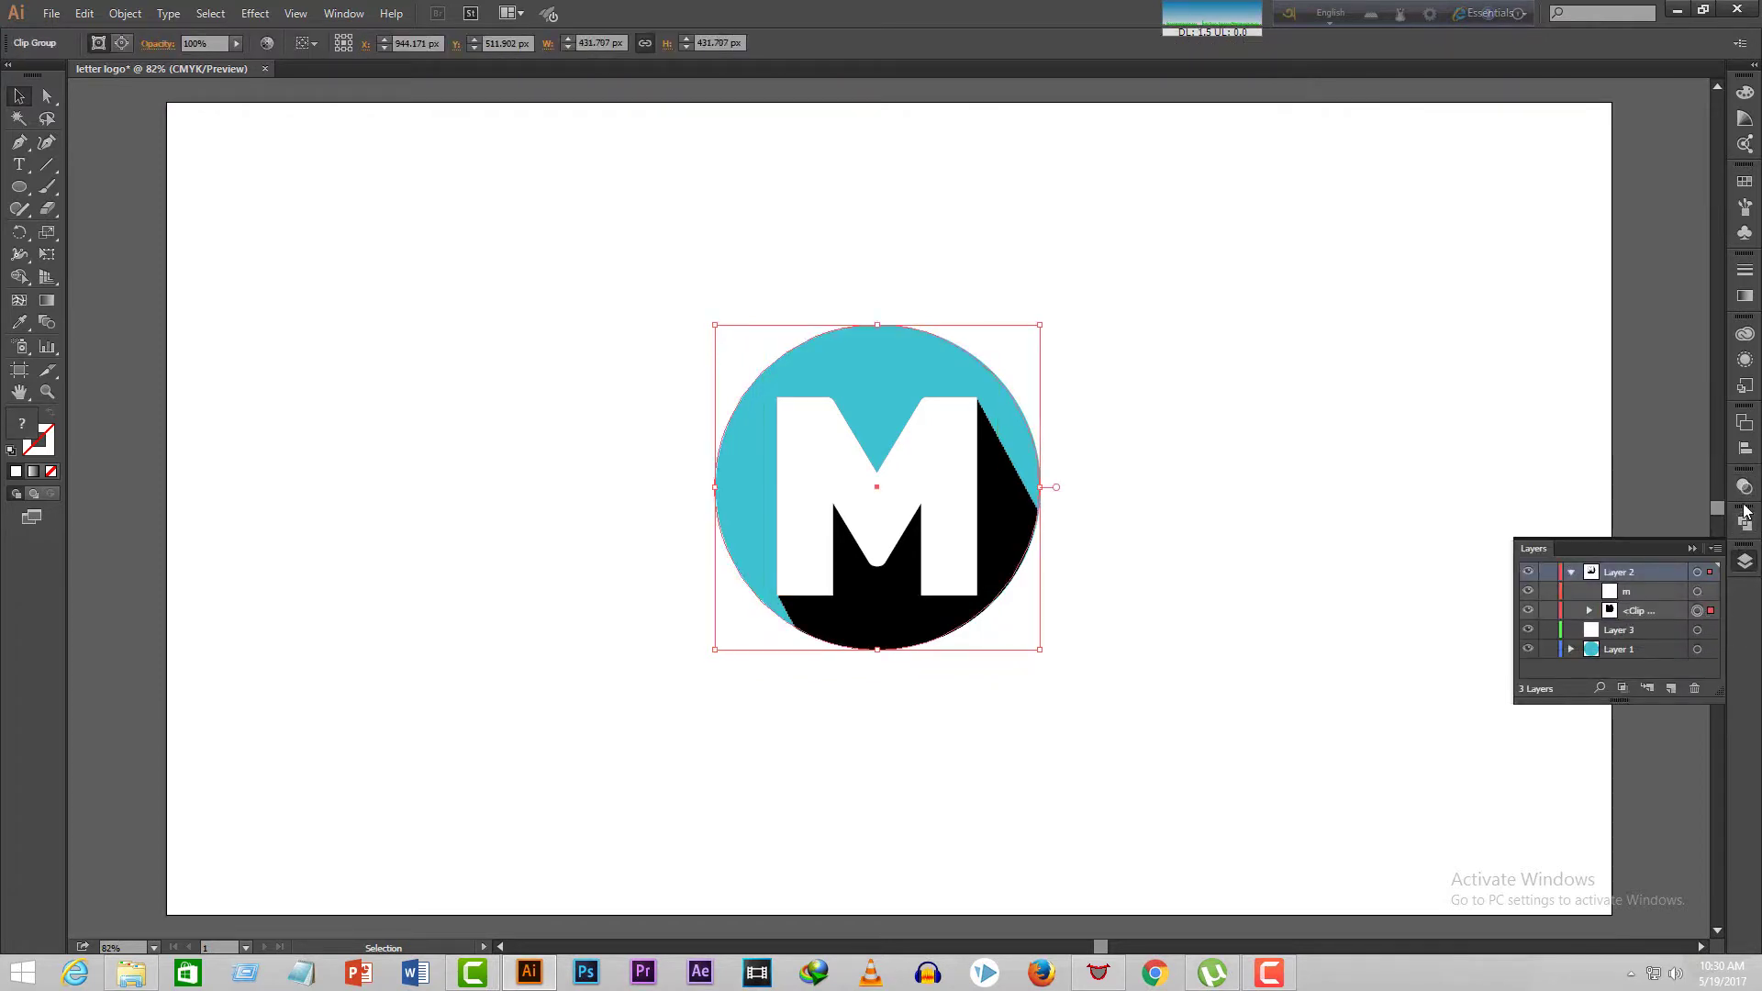
left_click(1745, 486)
left_click_drag(1703, 497, 1663, 516)
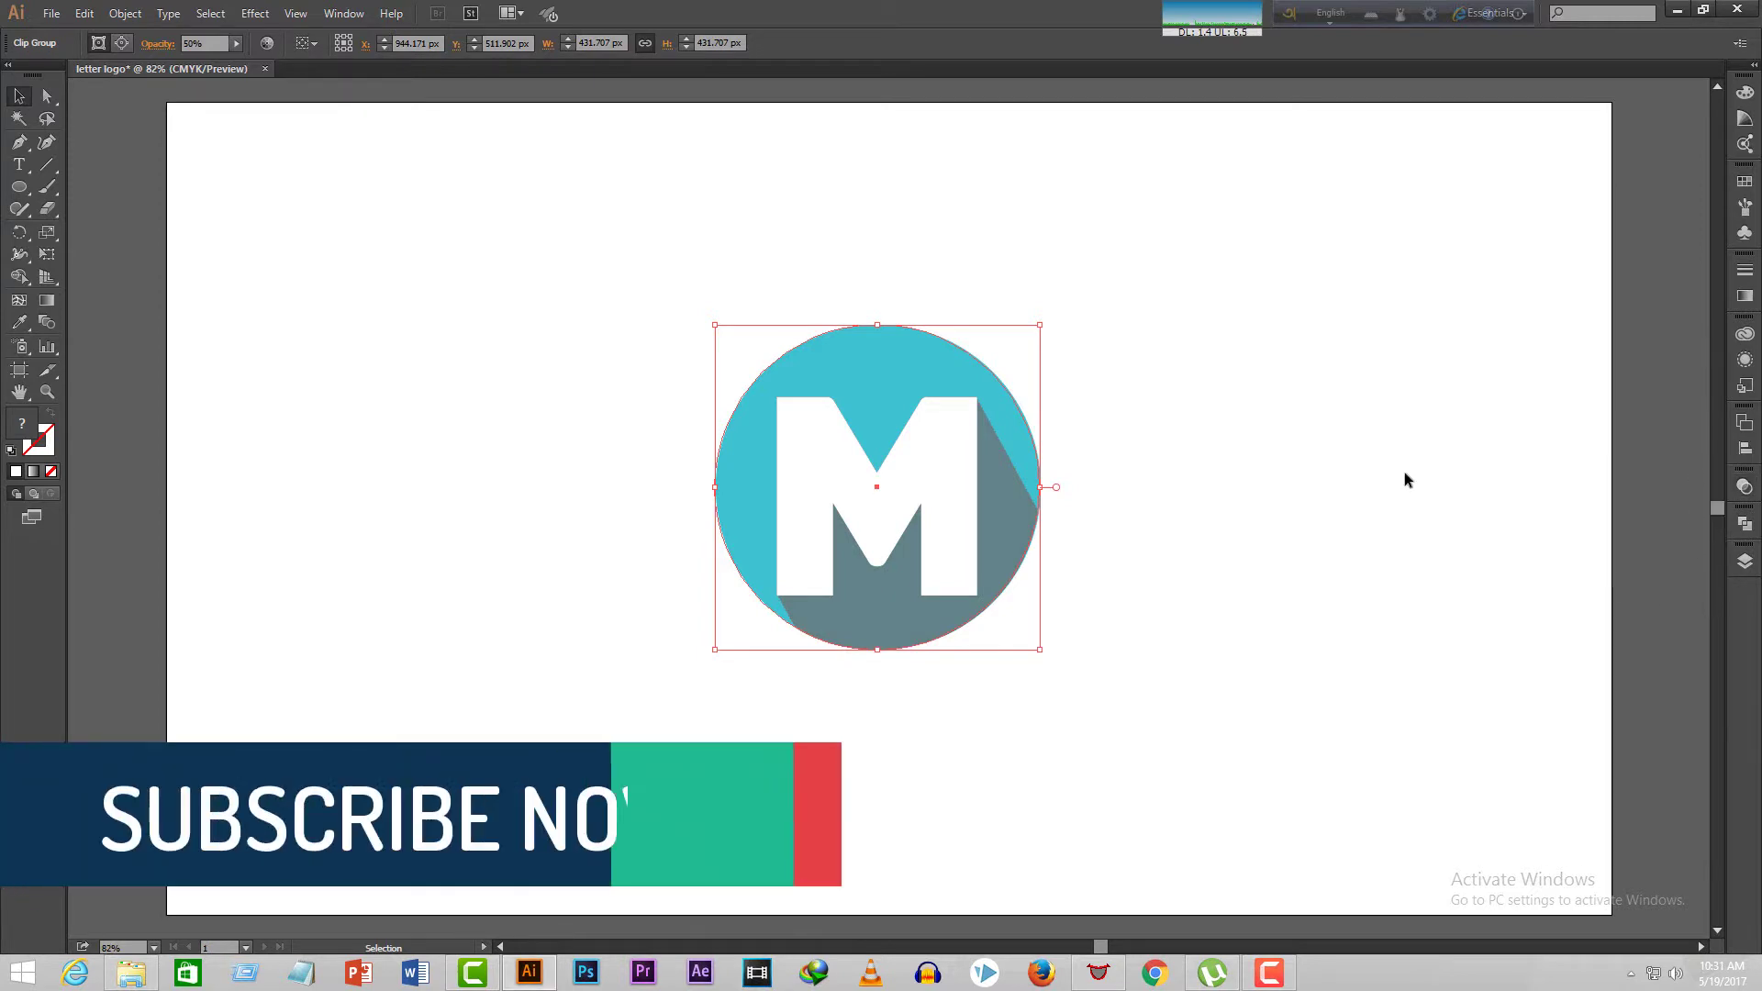
left_click_drag(555, 121, 1188, 780)
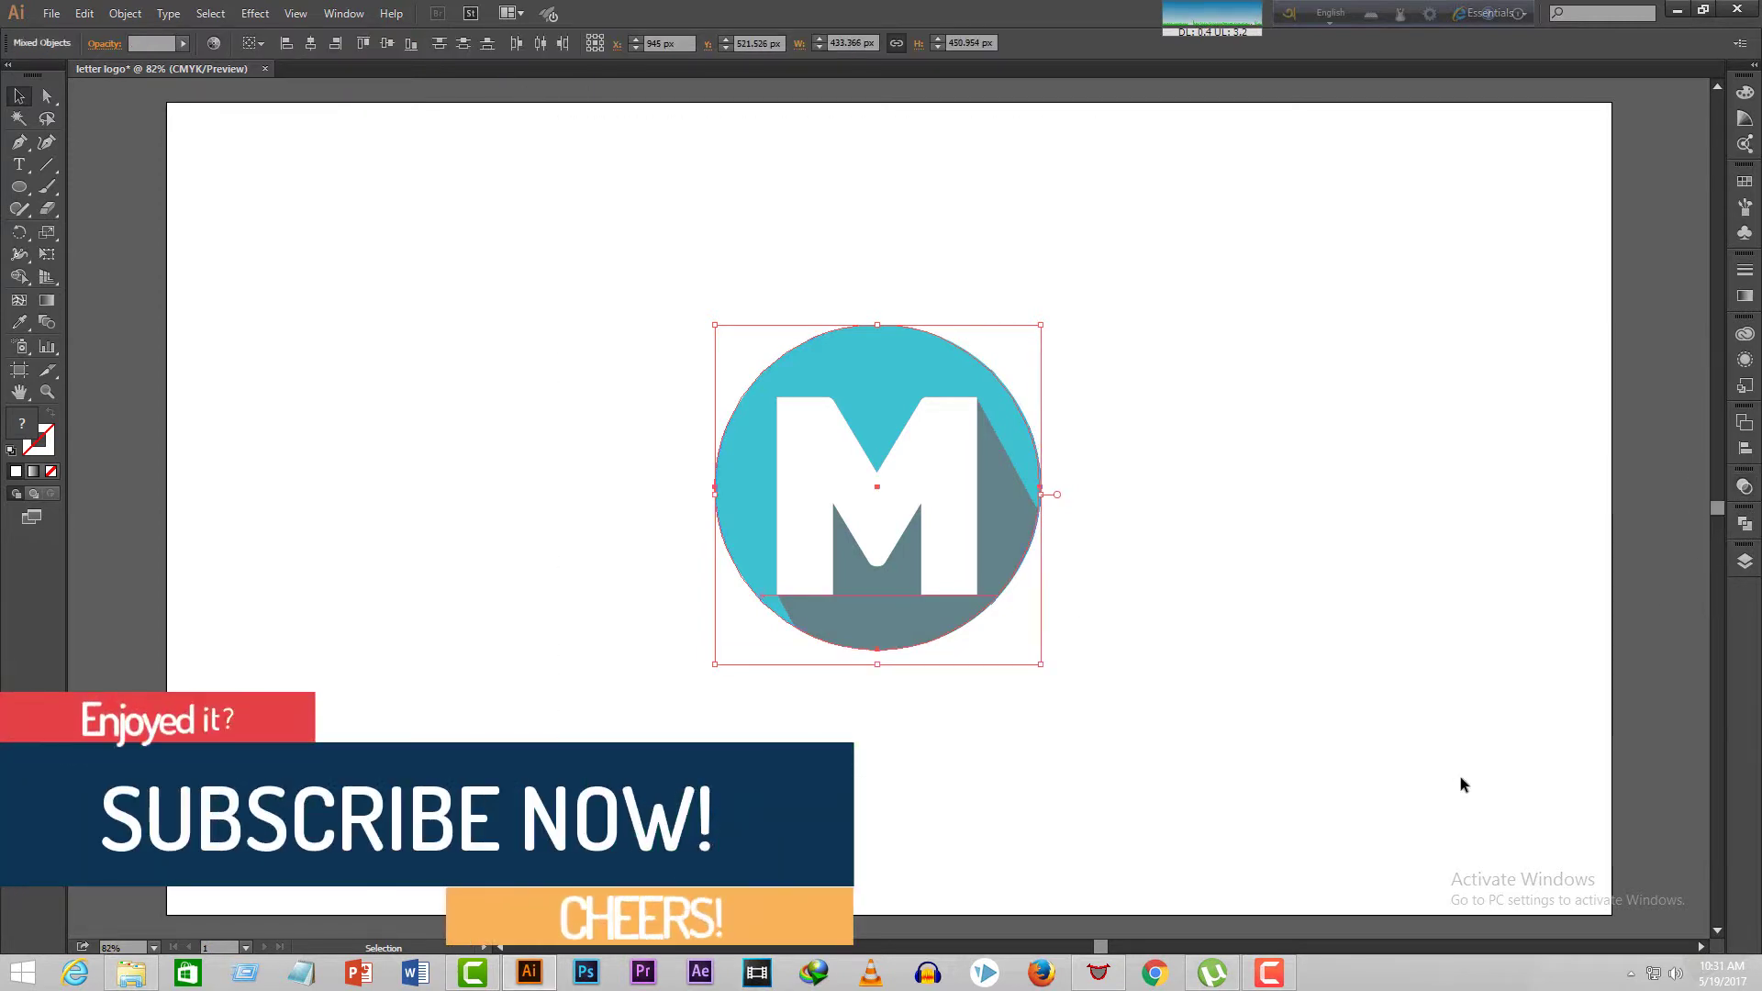
left_click(1179, 694)
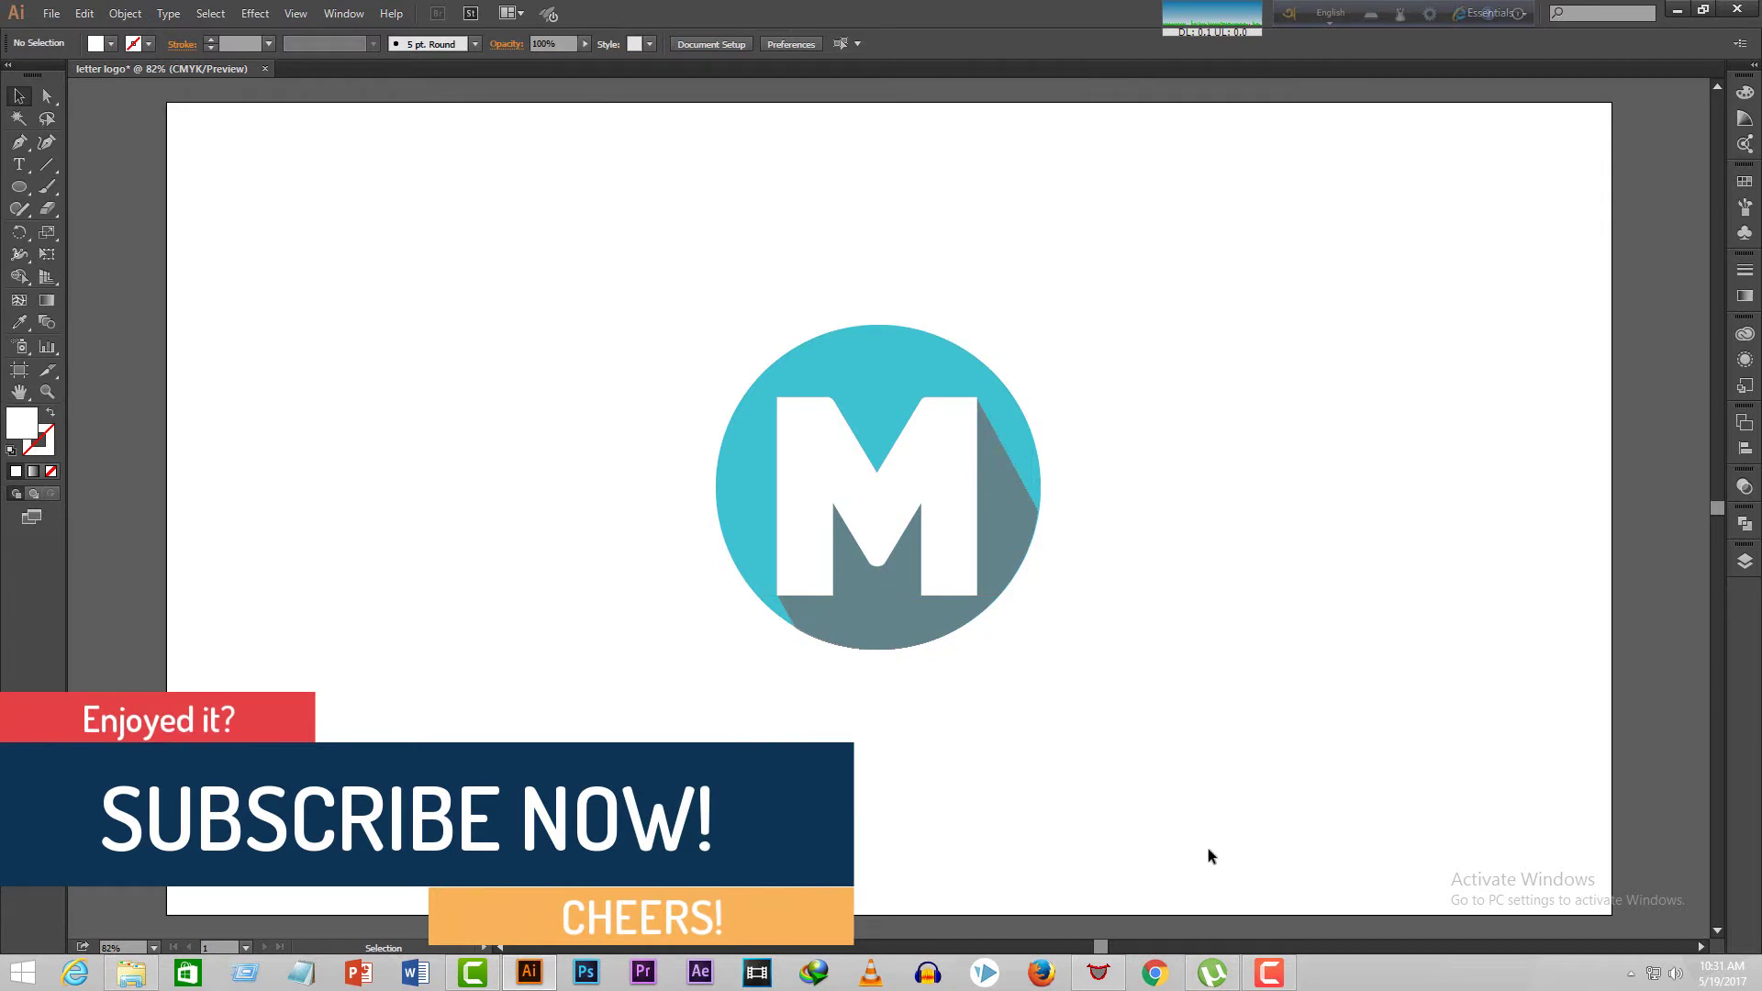